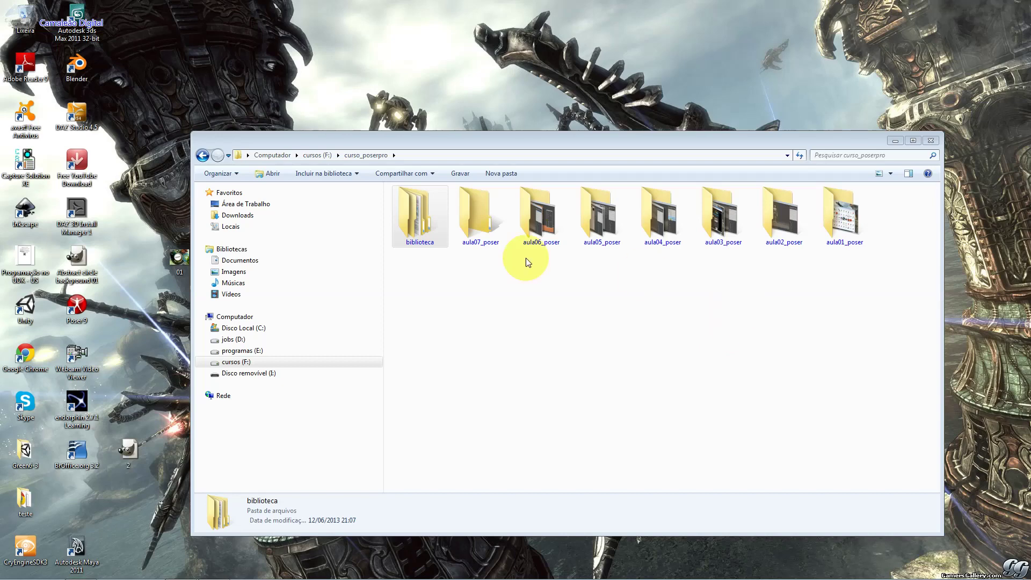
Open the biblioteca folder and review the properties of the five Trial archives
double_click(431, 243)
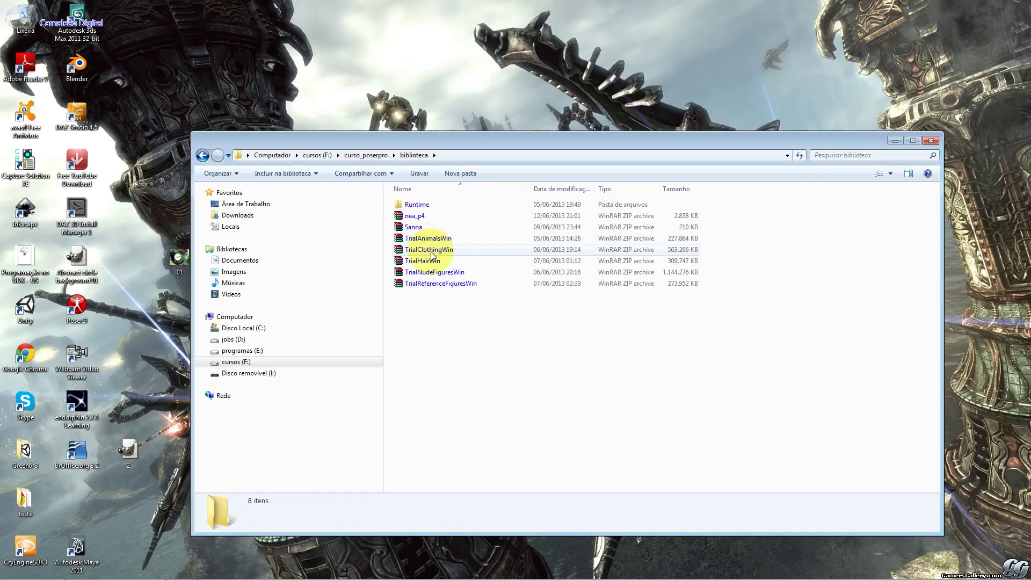
left_click(427, 285)
left_click_drag(427, 285, 426, 240)
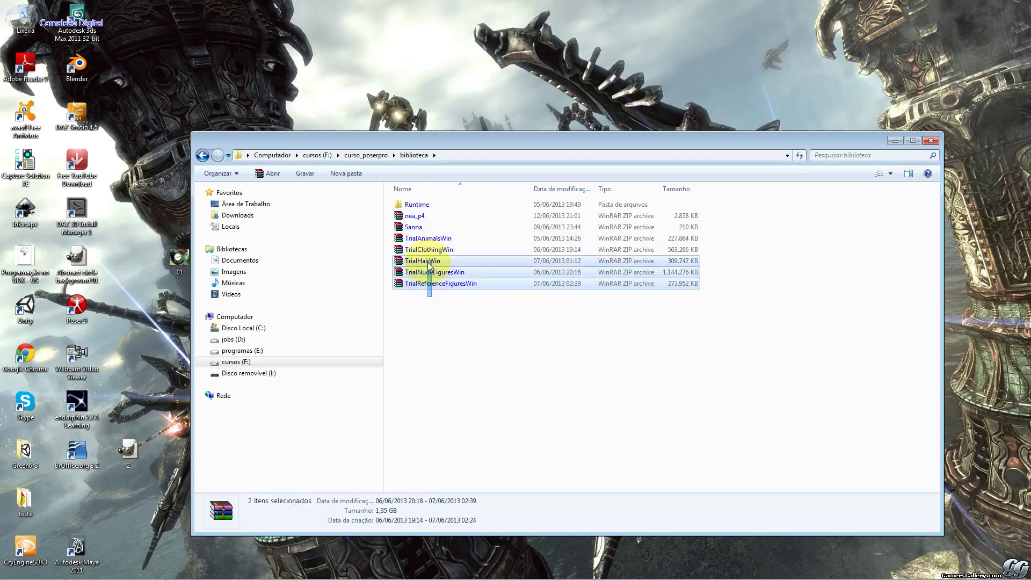
right_click(426, 242)
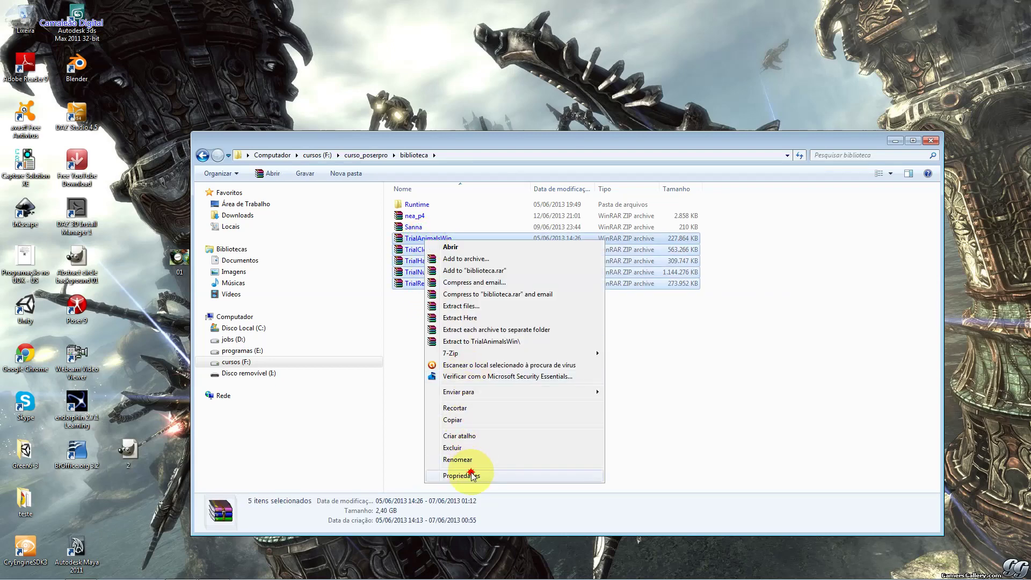
left_click(465, 475)
left_click(556, 500)
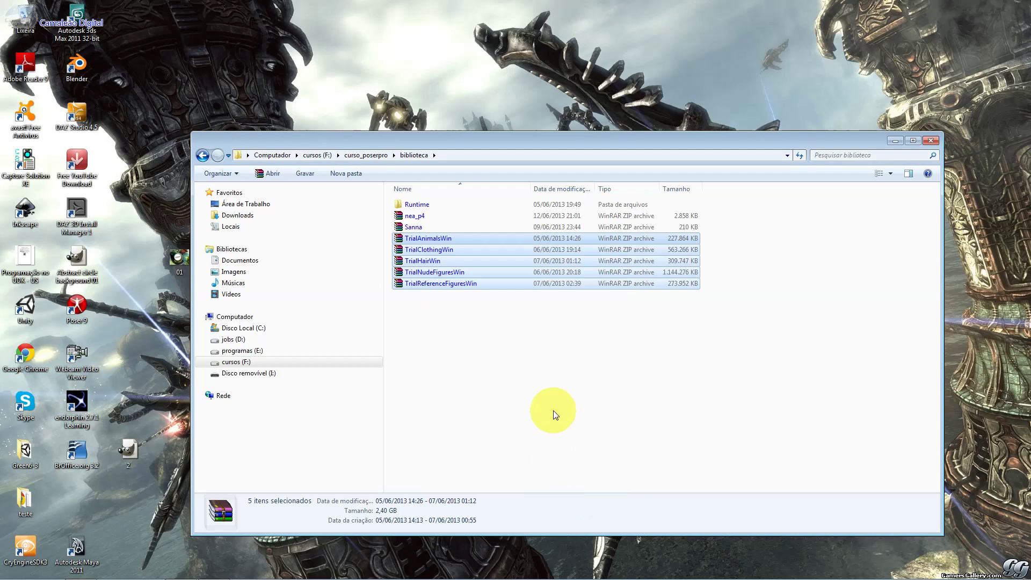
left_click(553, 410)
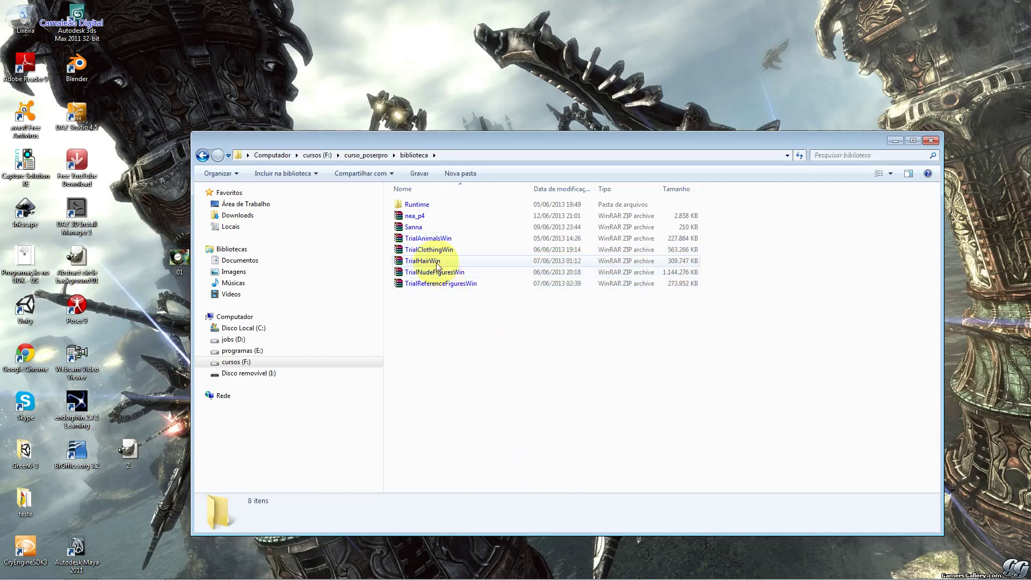
Extract the TrialReferenceFiguresWin archive here, into the biblioteca folder
left_click(436, 237)
left_click(437, 249)
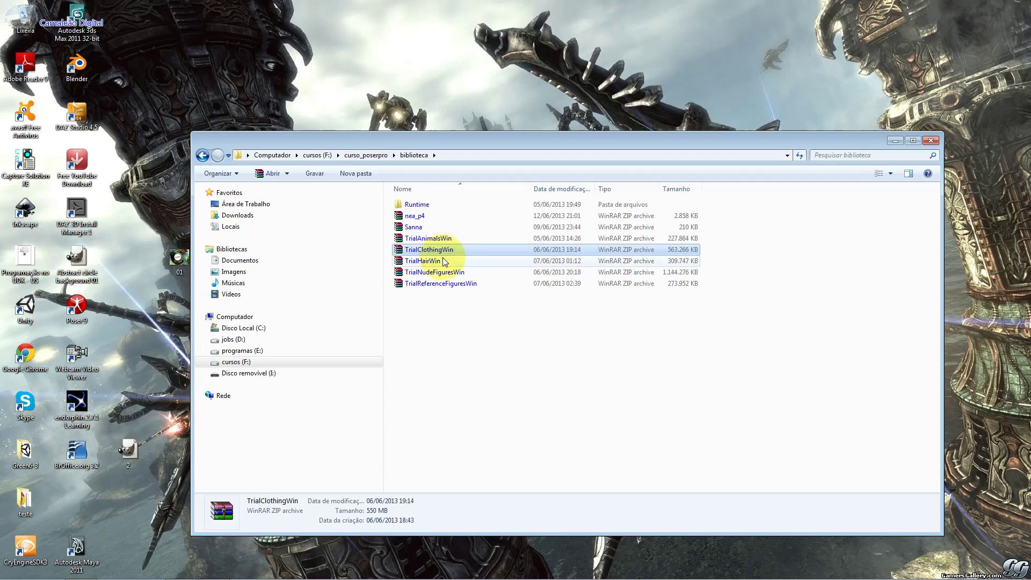
left_click(444, 261)
left_click(447, 274)
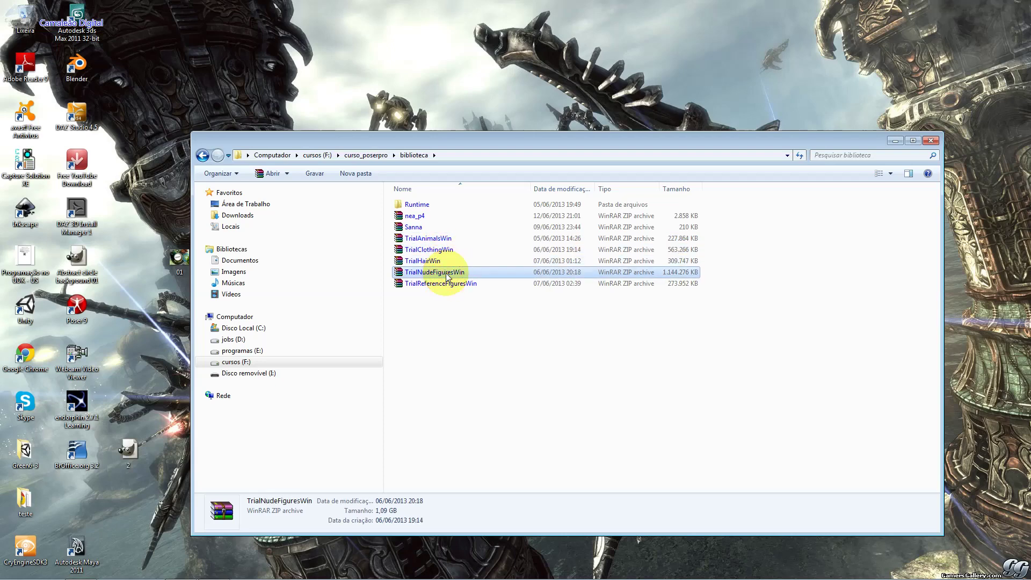
left_click(446, 283)
right_click(447, 283)
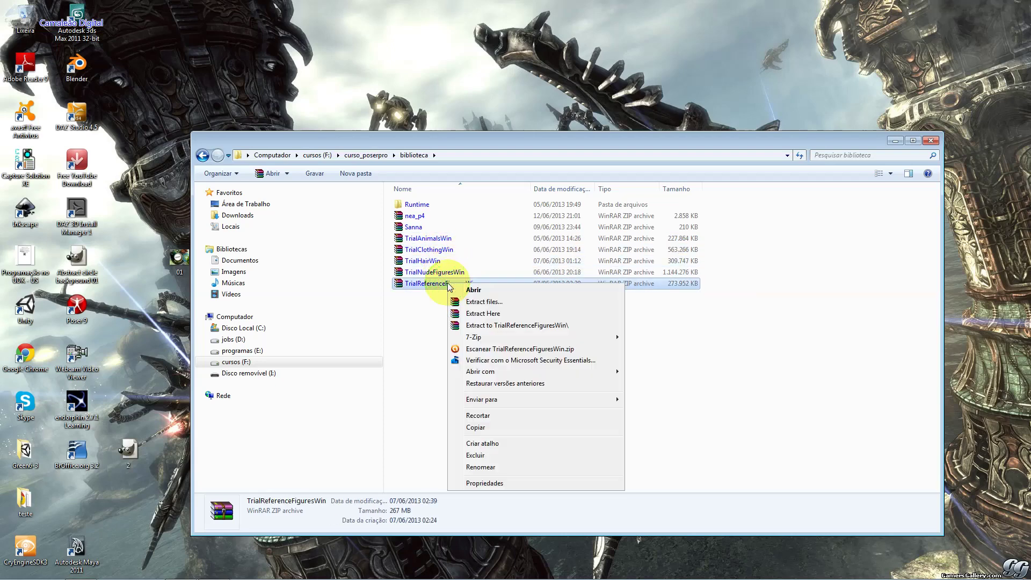
left_click(498, 316)
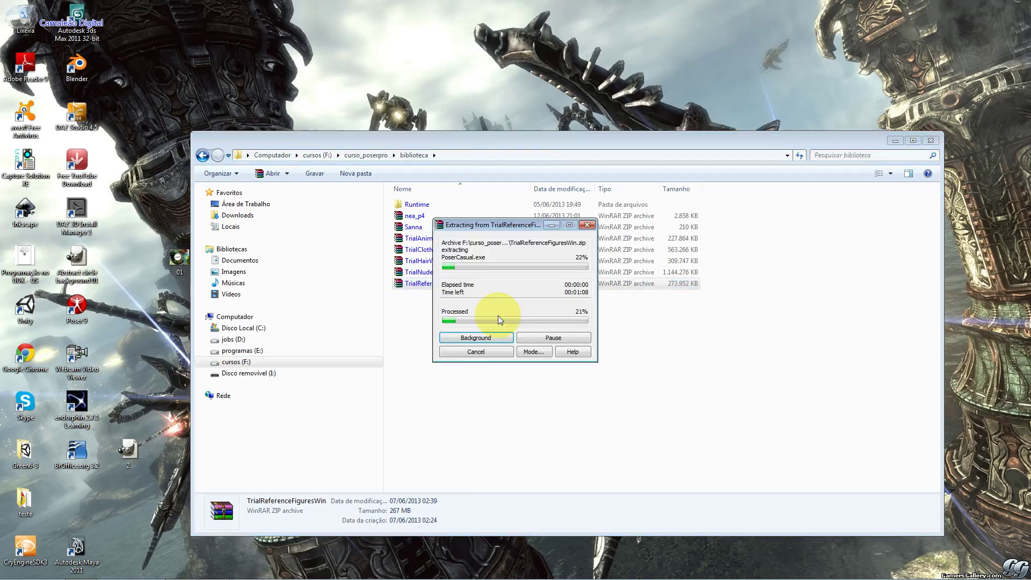
Move the WinRAR progress window aside while PoserCasual.exe finishes extracting
left_click_drag(488, 236, 739, 284)
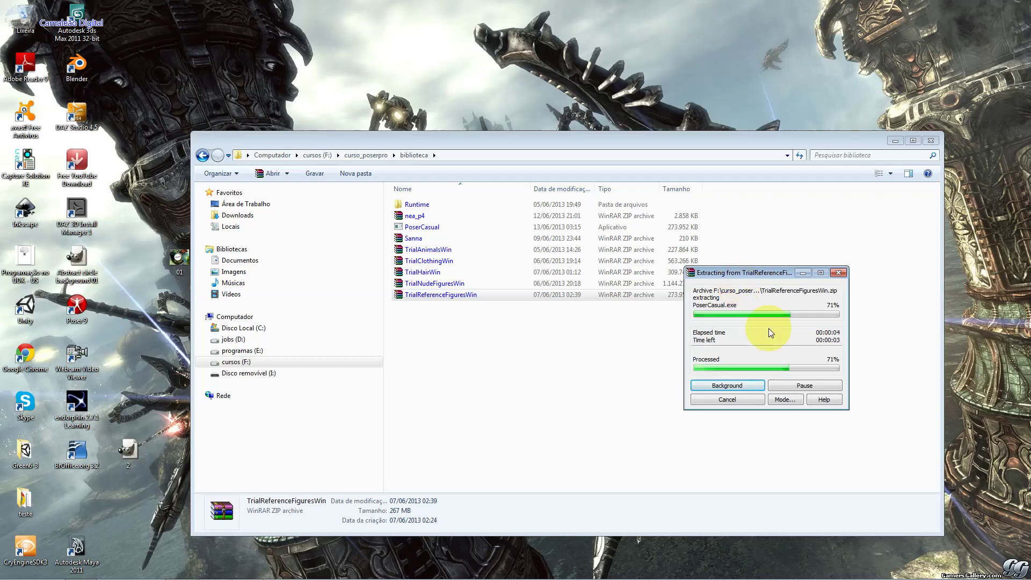
left_click_drag(716, 275, 745, 290)
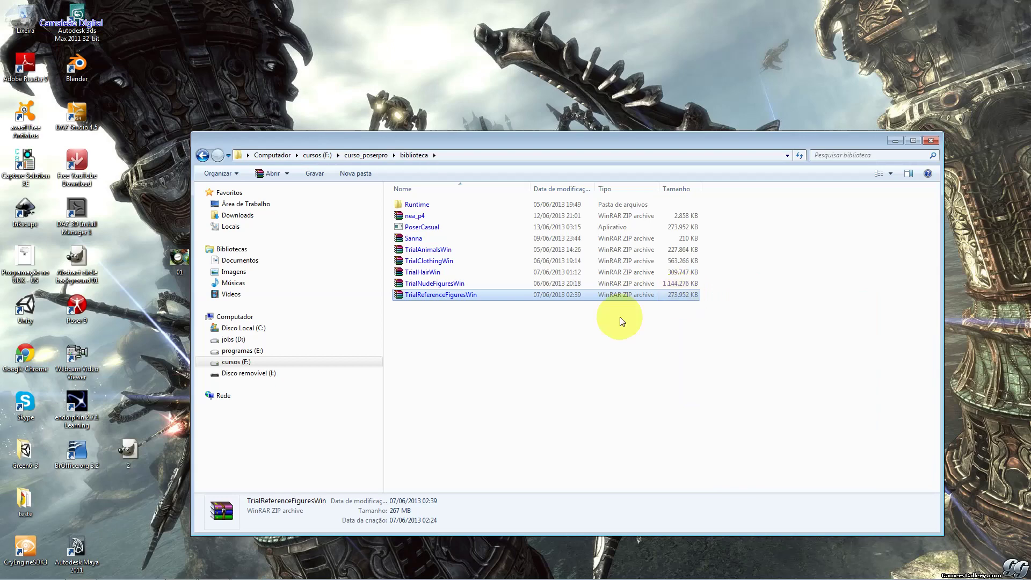
Launch the PoserCasual installer and agree to locate the Poser installation manually
double_click(424, 228)
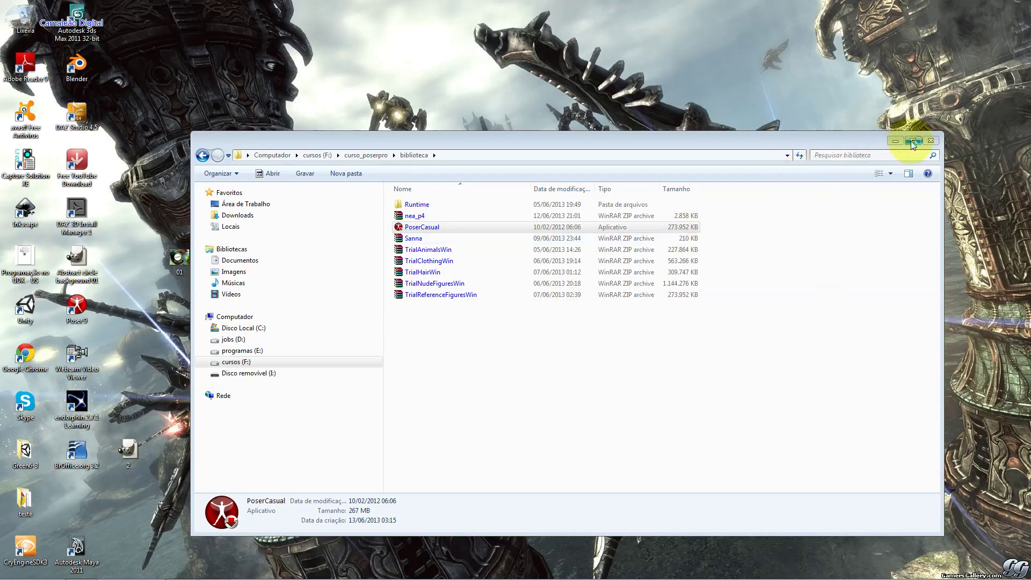
left_click(931, 140)
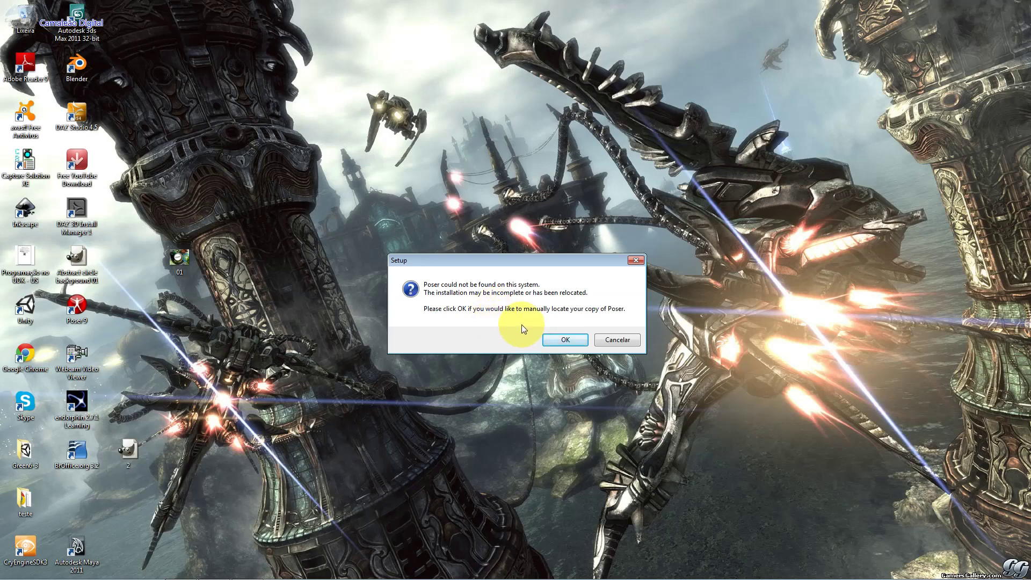
left_click(563, 338)
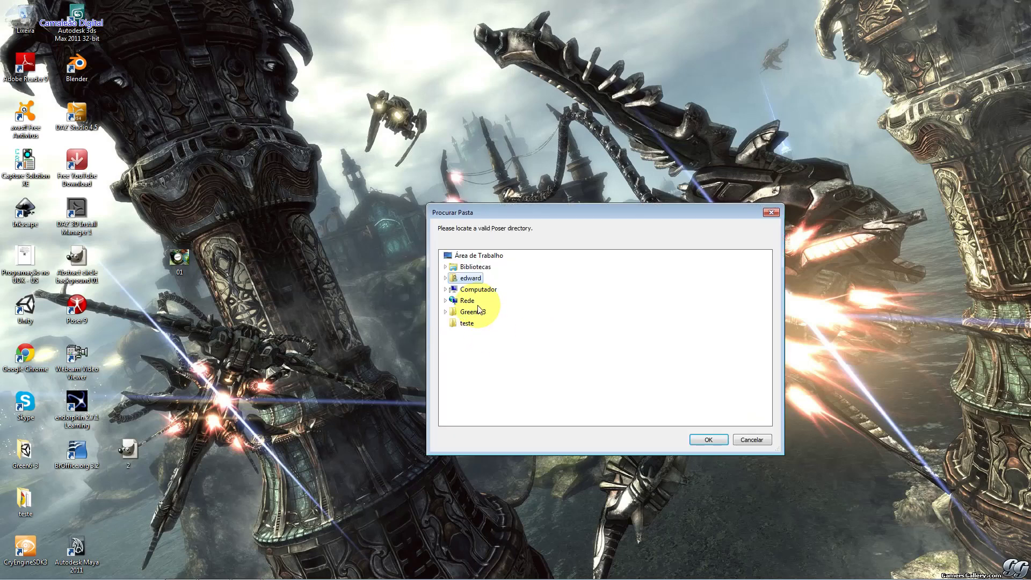
Select E:\programas\Poser9 as the Poser directory
left_click(446, 289)
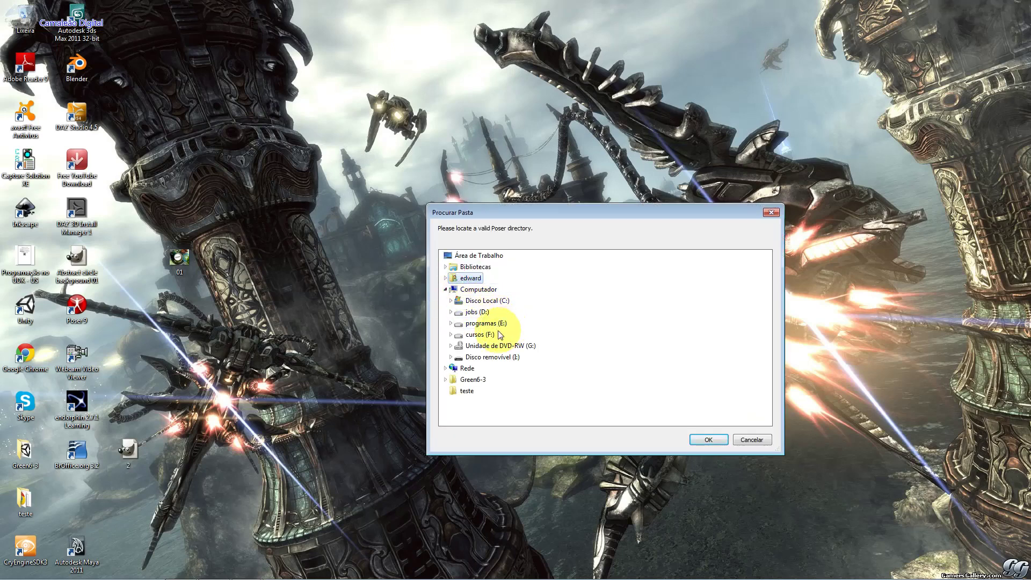
double_click(500, 324)
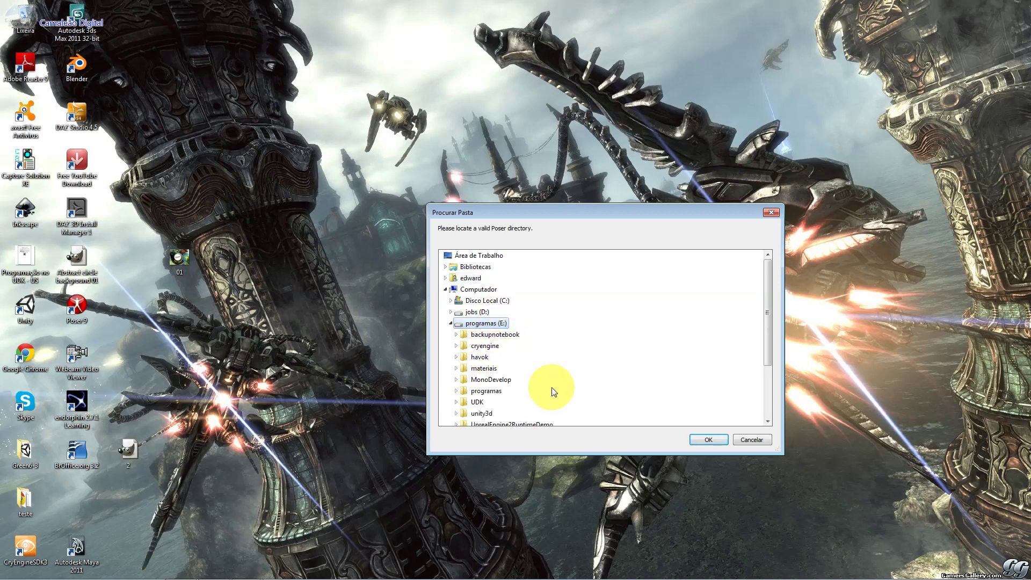
scroll(552, 388, "down", 2)
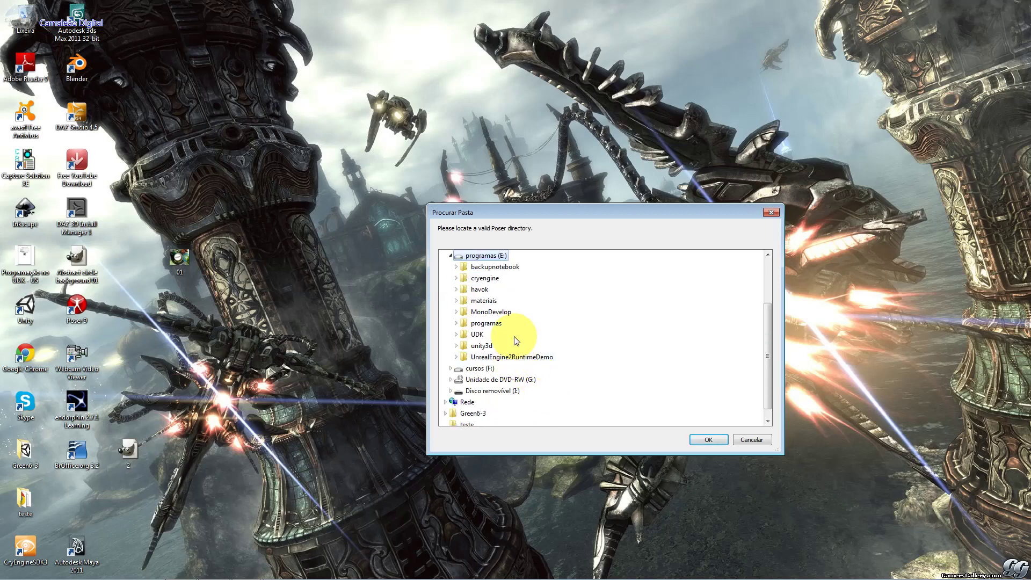
double_click(497, 323)
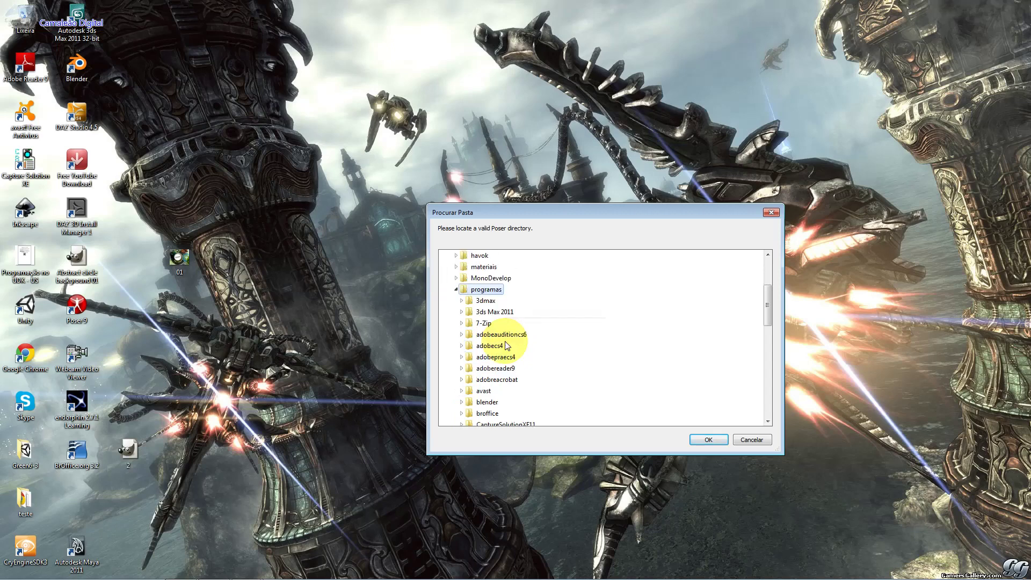
scroll(523, 378, "down", 1)
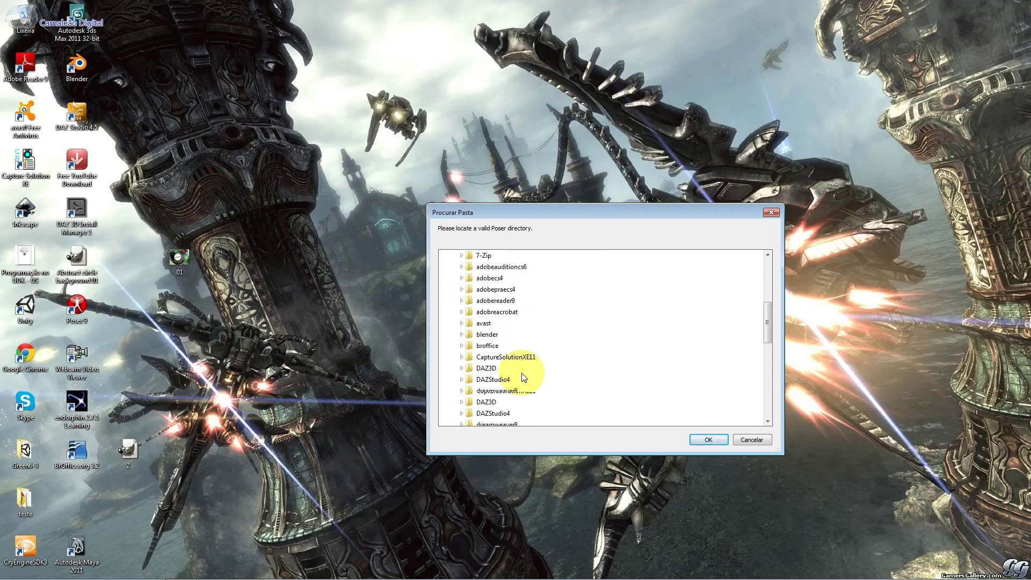
scroll(524, 378, "down", 1)
scroll(524, 378, "down", 1)
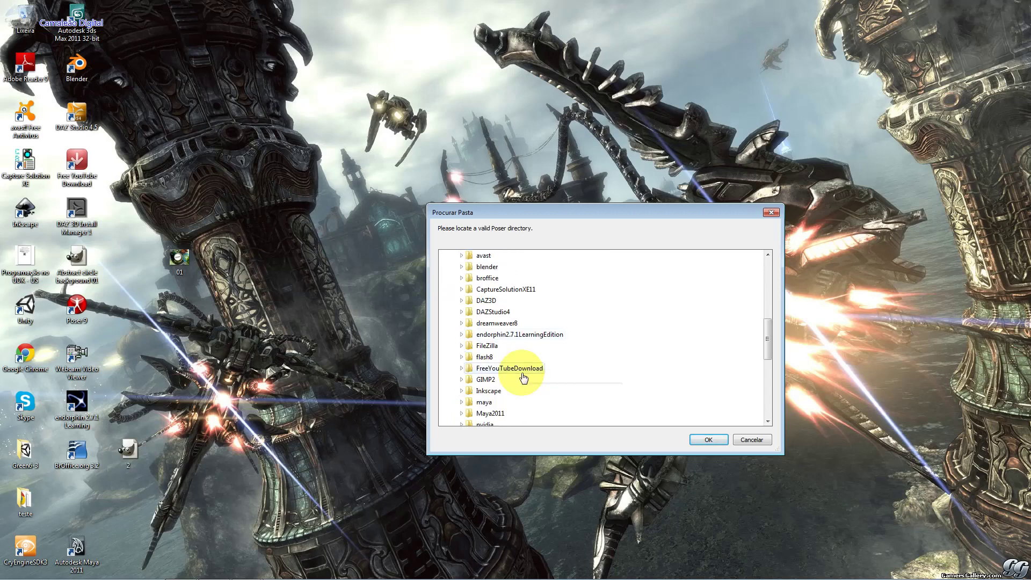
scroll(524, 377, "down", 1)
scroll(524, 378, "down", 2)
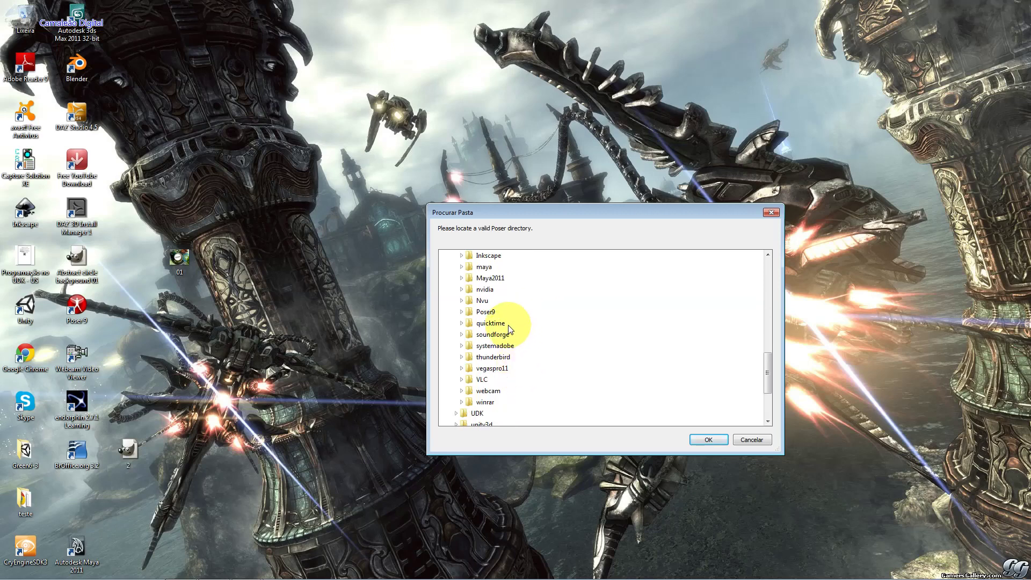
left_click(486, 345)
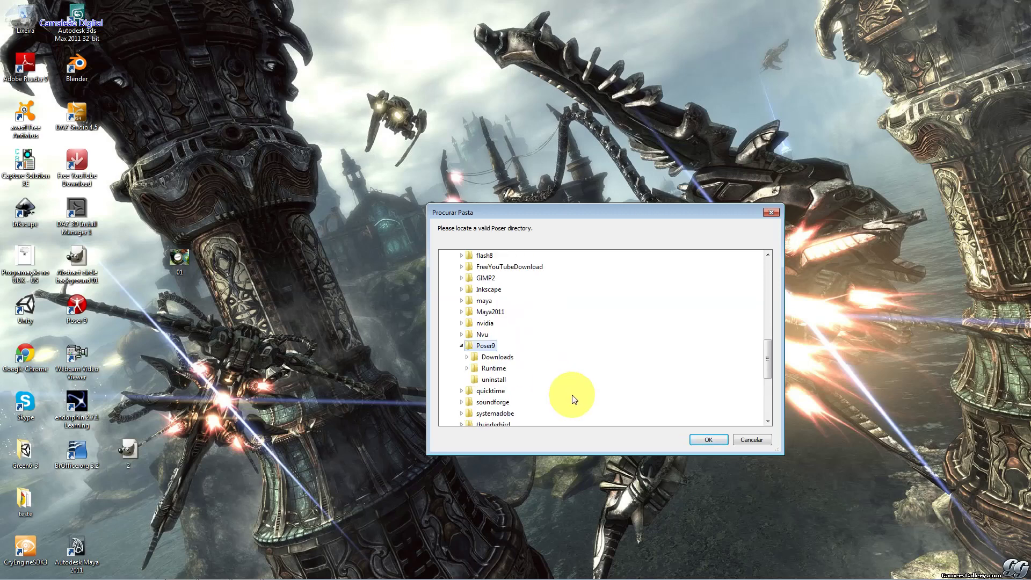
left_click(697, 438)
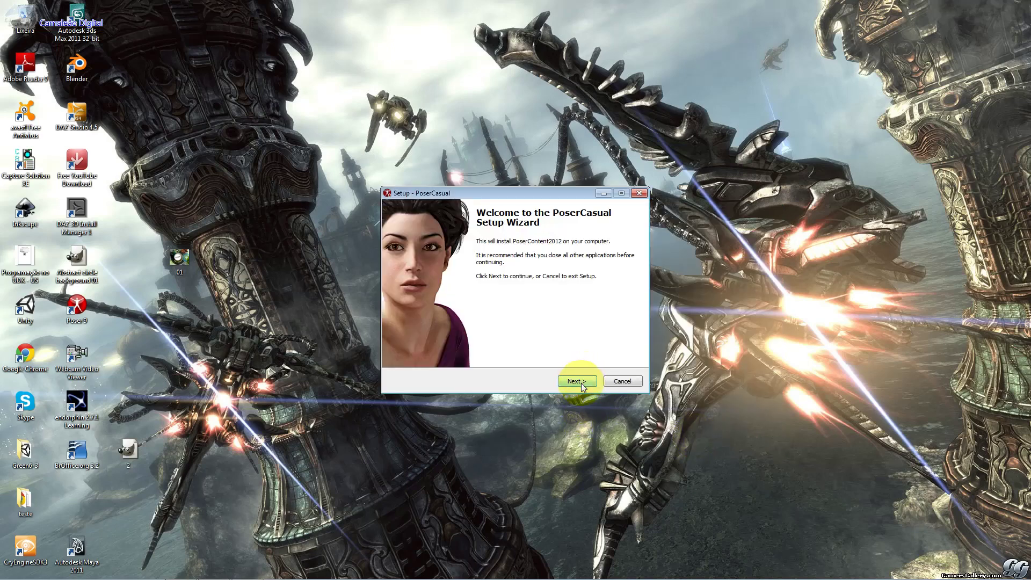
Choose 'Other location' as the content location on the Select Content Location page
left_click(581, 381)
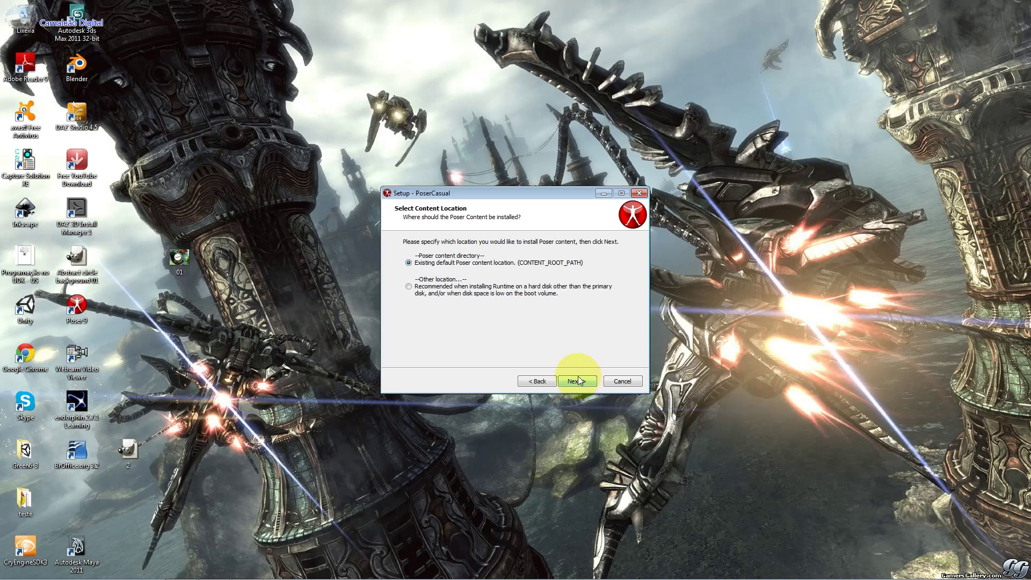
left_click(464, 294)
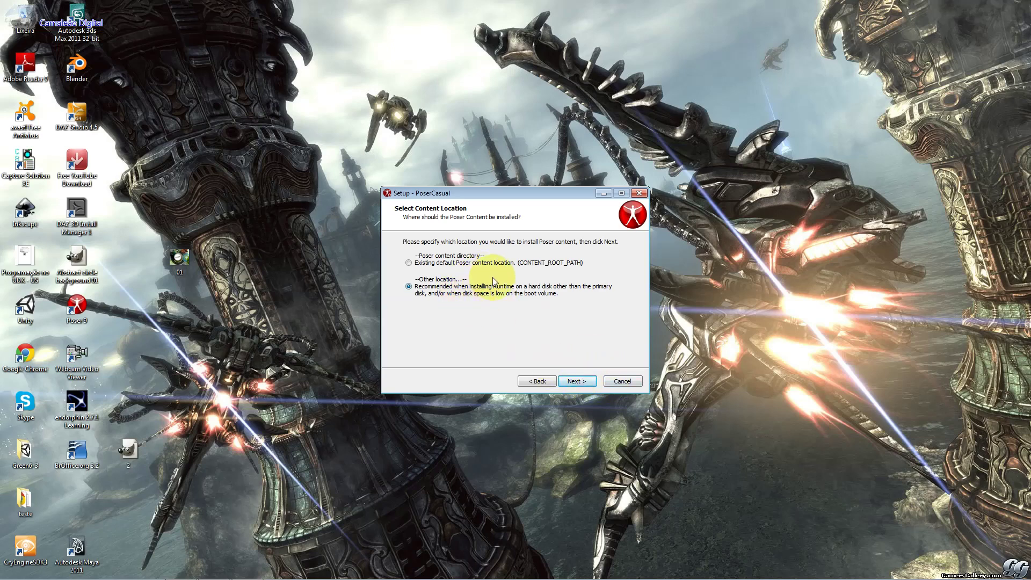
left_click(472, 264)
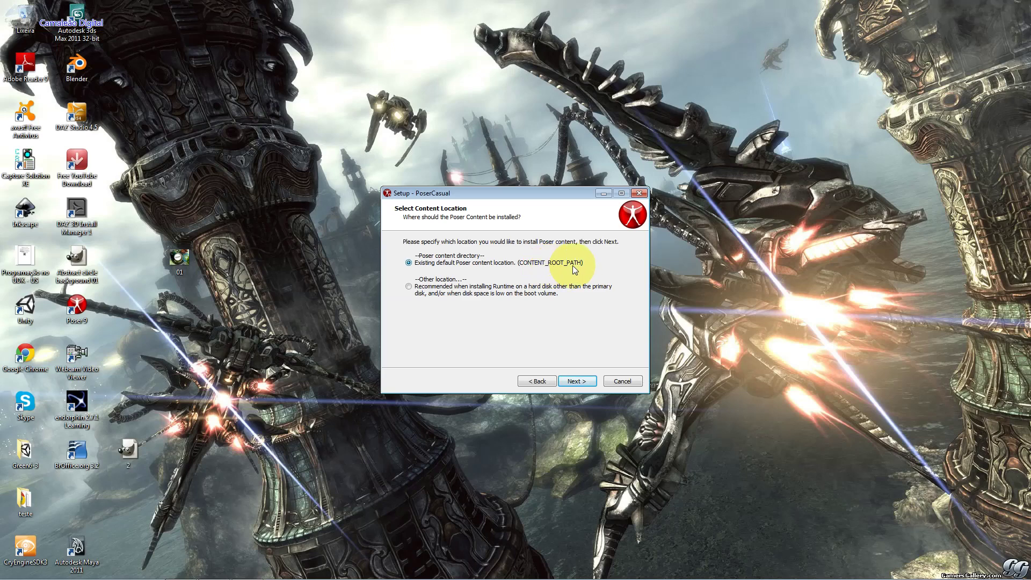
left_click(483, 289)
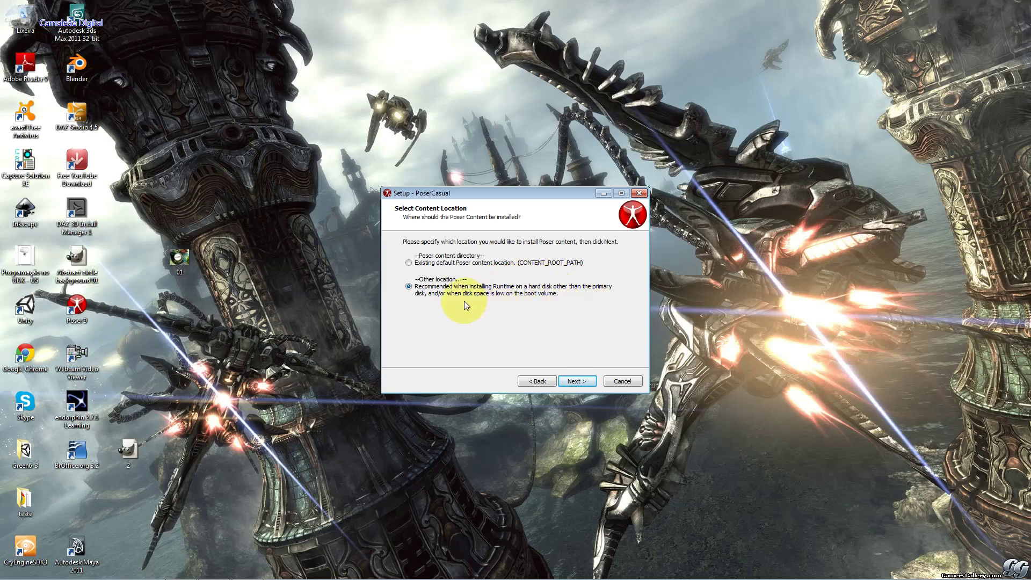
left_click(591, 382)
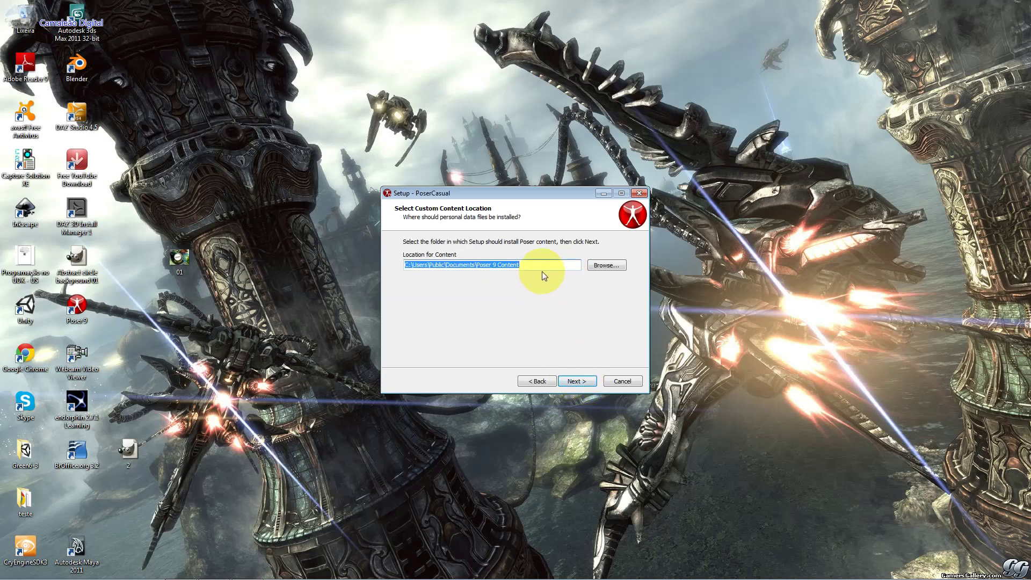
Pick E:\programas\Poser9\Runtime as the content folder
left_click(607, 265)
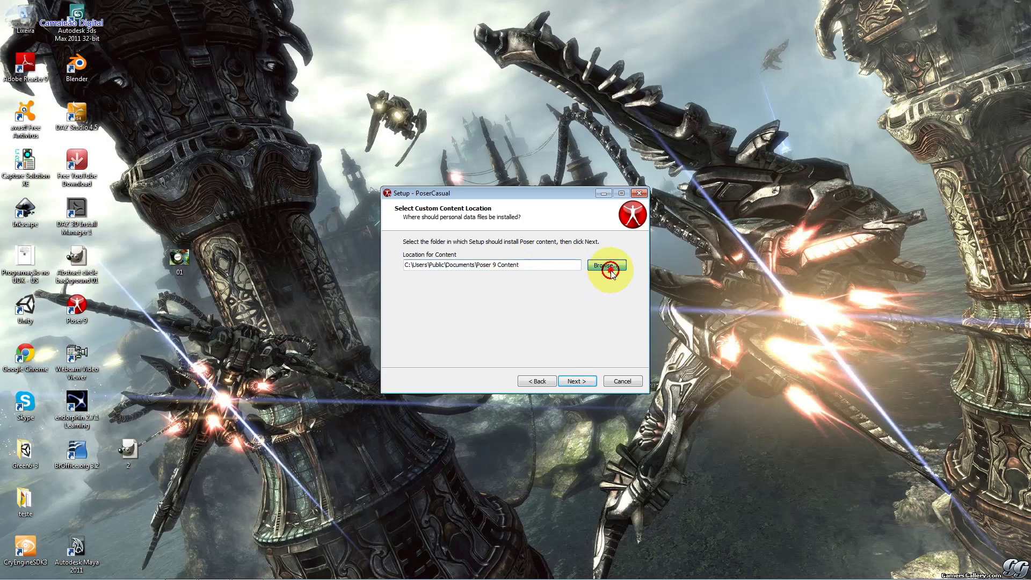
double_click(485, 264)
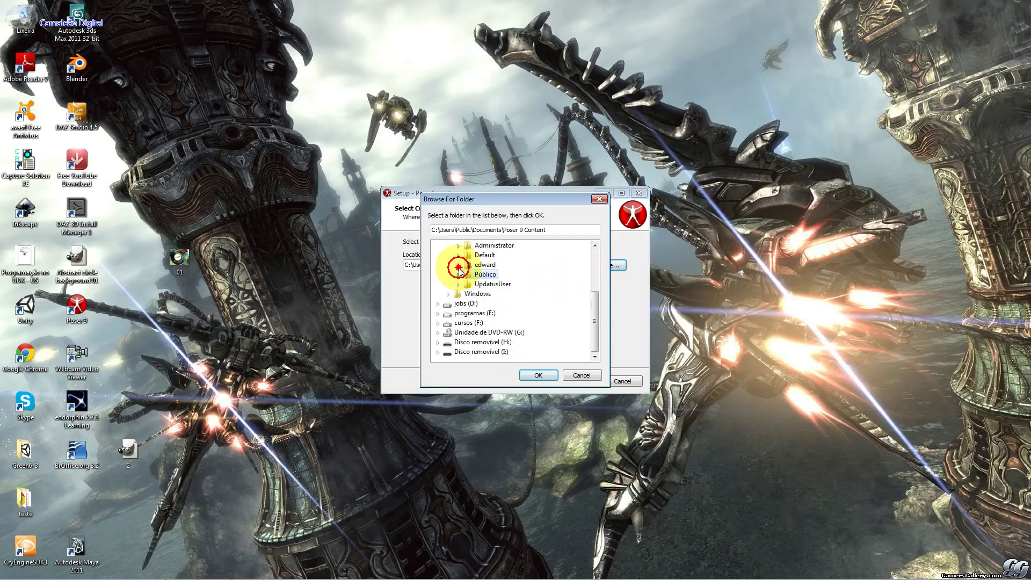
left_click(475, 313)
left_click(439, 313)
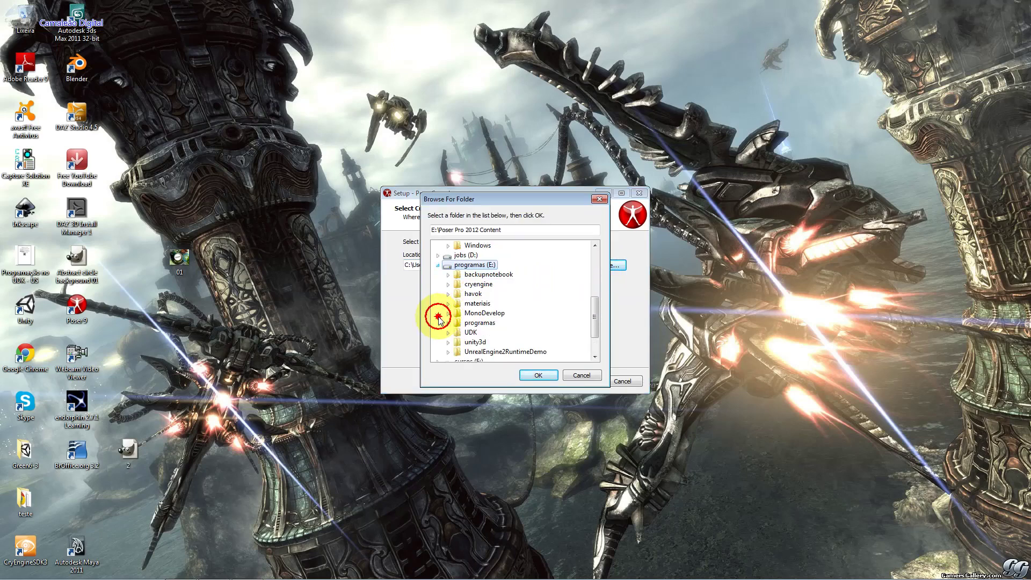
left_click(448, 284)
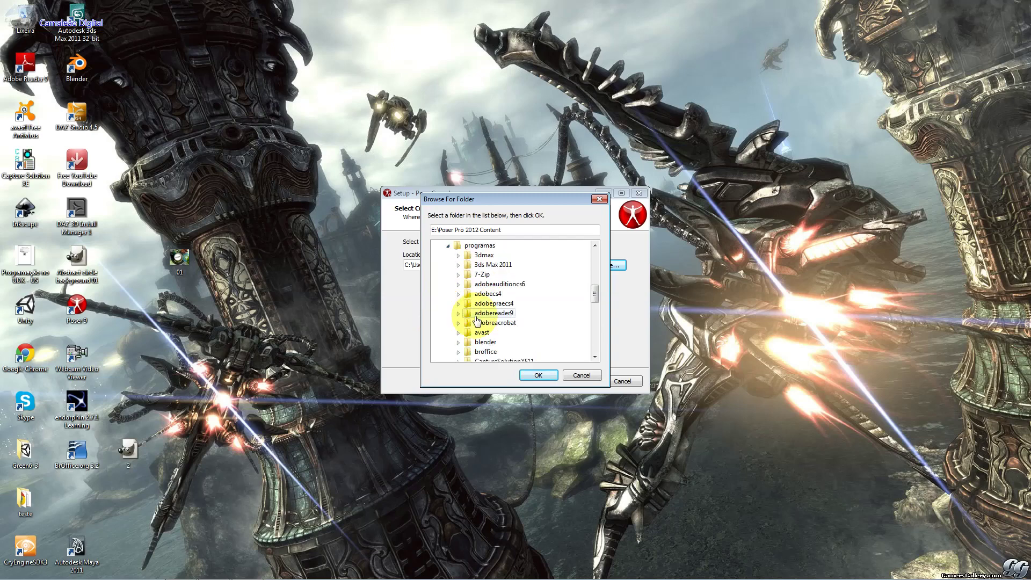
scroll(500, 338, "down", 2)
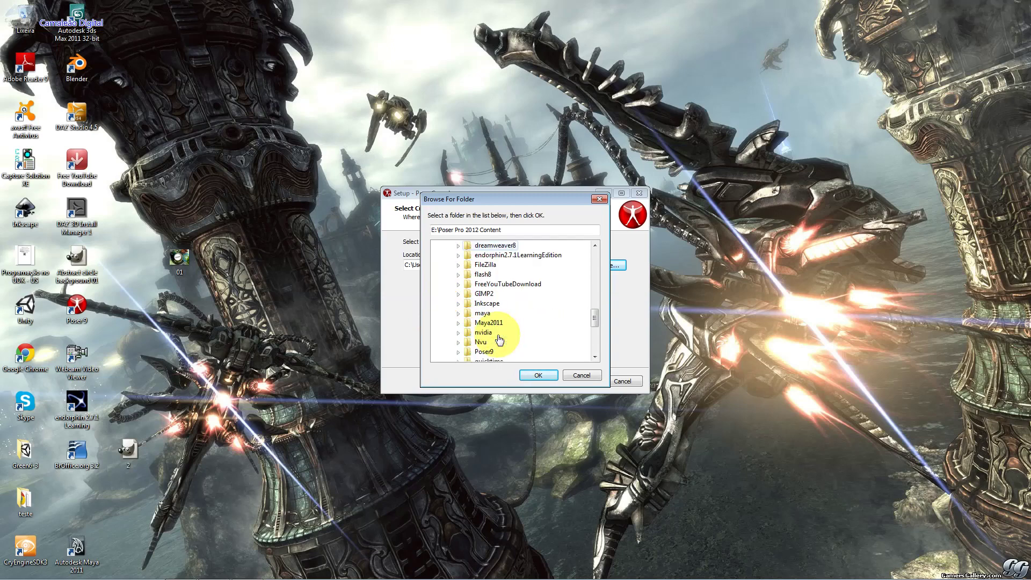
scroll(497, 339, "down", 1)
left_click(458, 323)
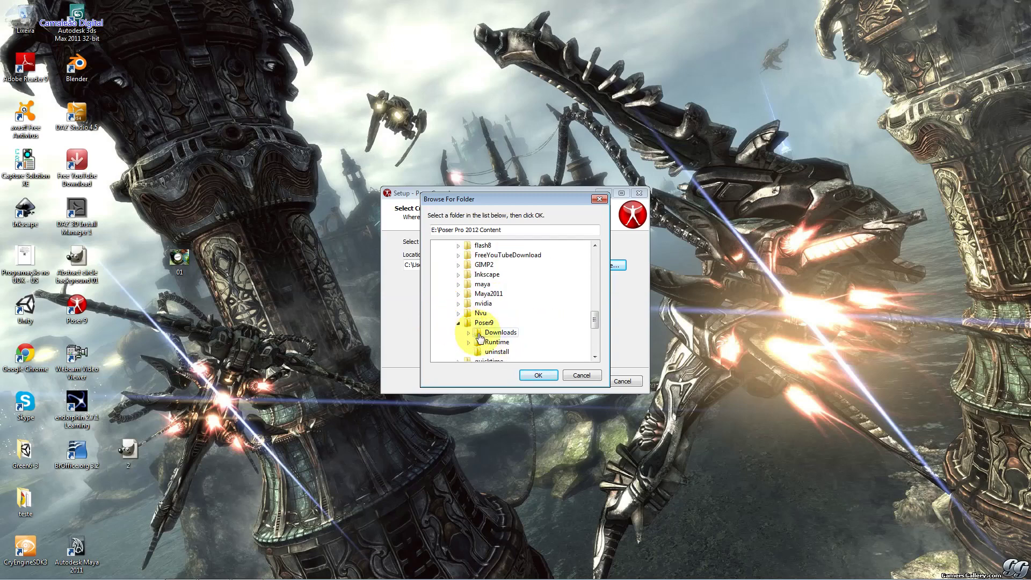
scroll(472, 338, "down", 2)
left_click(490, 285)
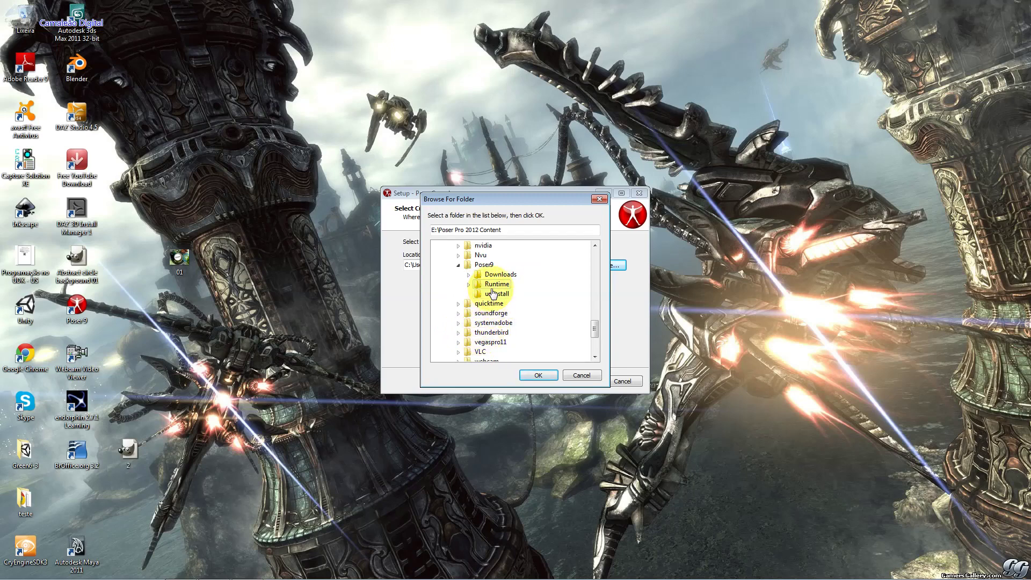
left_click(543, 375)
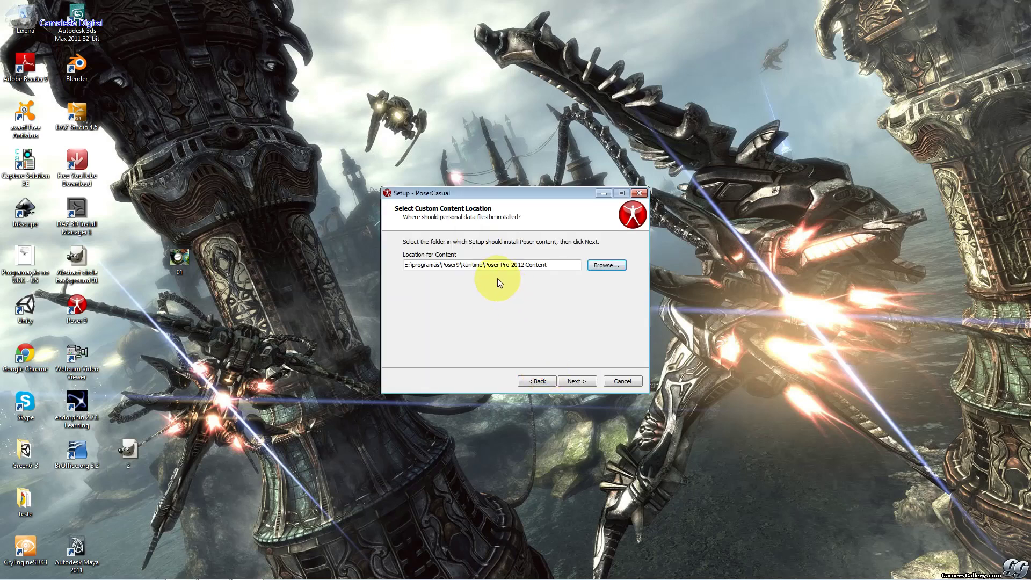
Edit the content path to E:\programas\Poser9\PoserPro2012Content, removing Runtime and spaces
left_click_drag(496, 271, 547, 265)
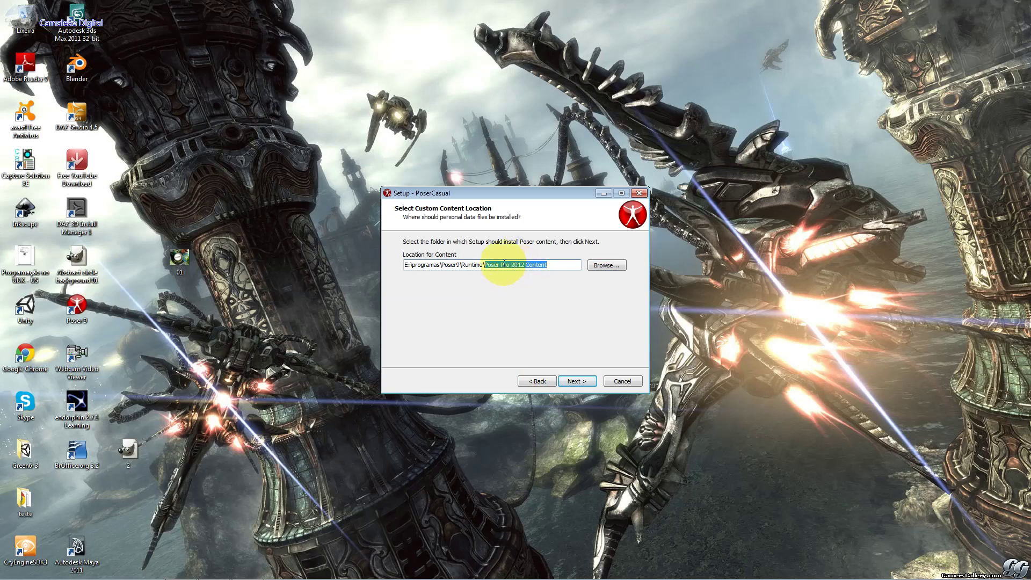
left_click_drag(484, 265, 462, 264)
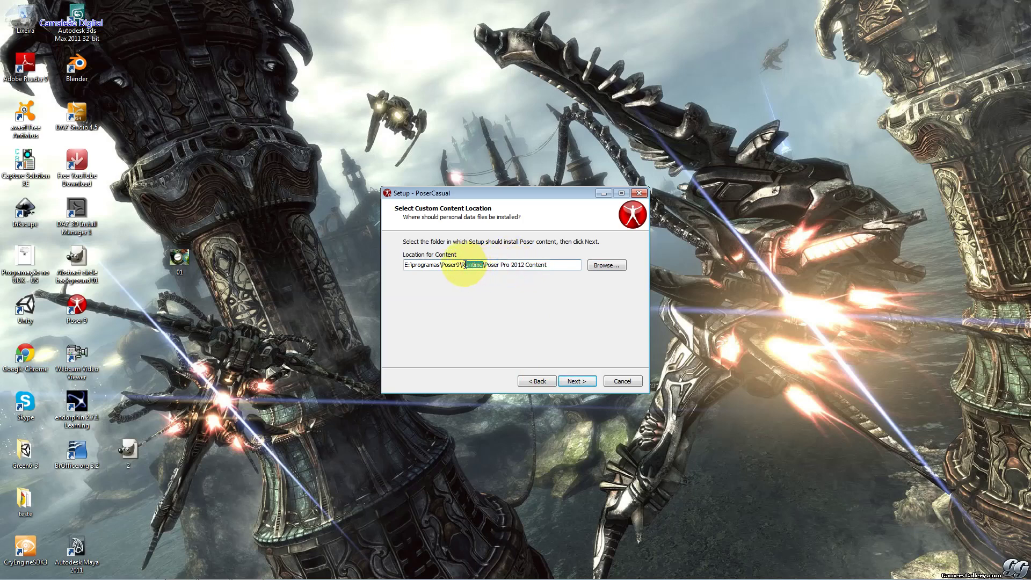
key("BackSpace")
key("BackSpace")
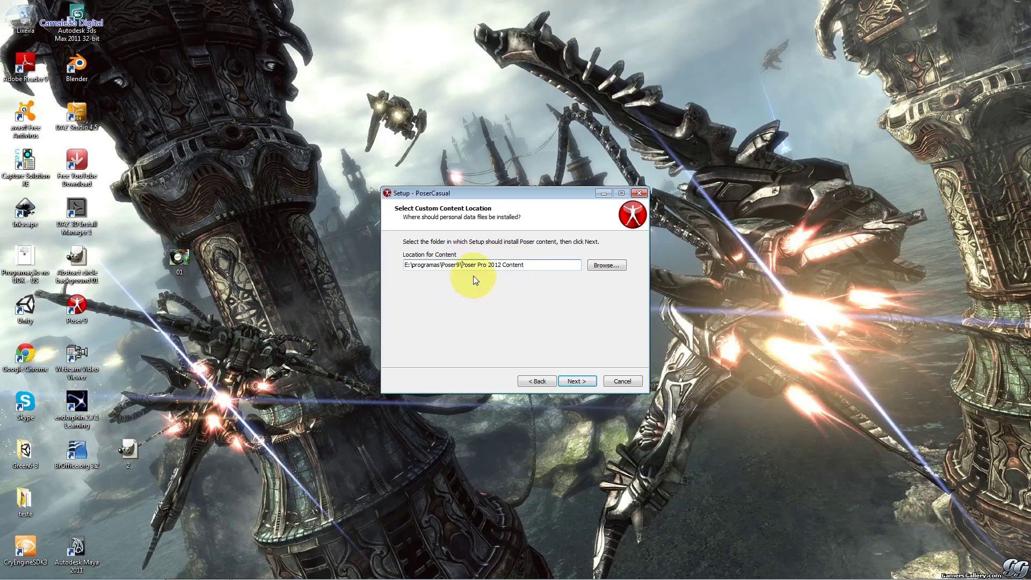
left_click(477, 266)
key("BackSpace")
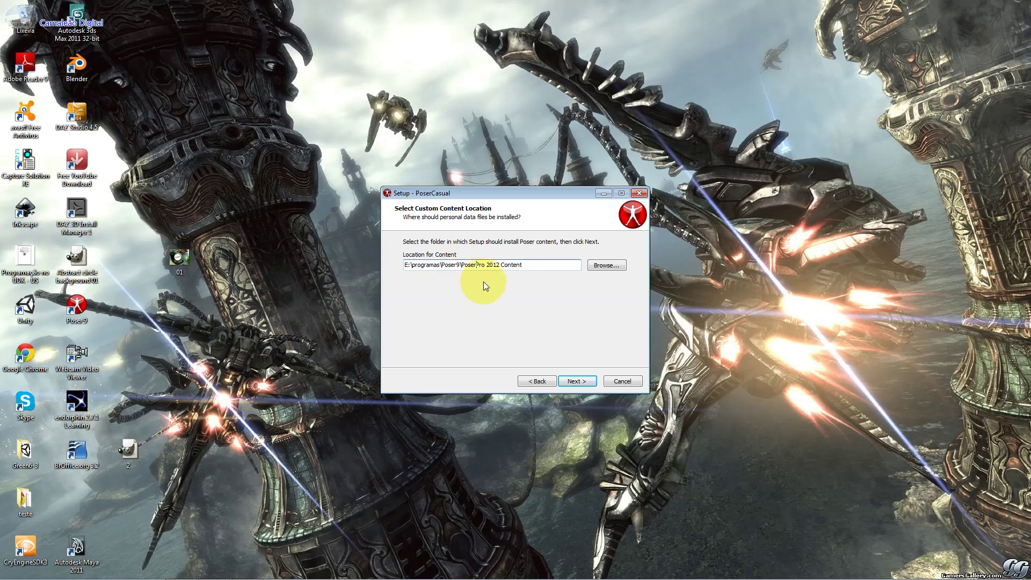
left_click(486, 265)
key("BackSpace")
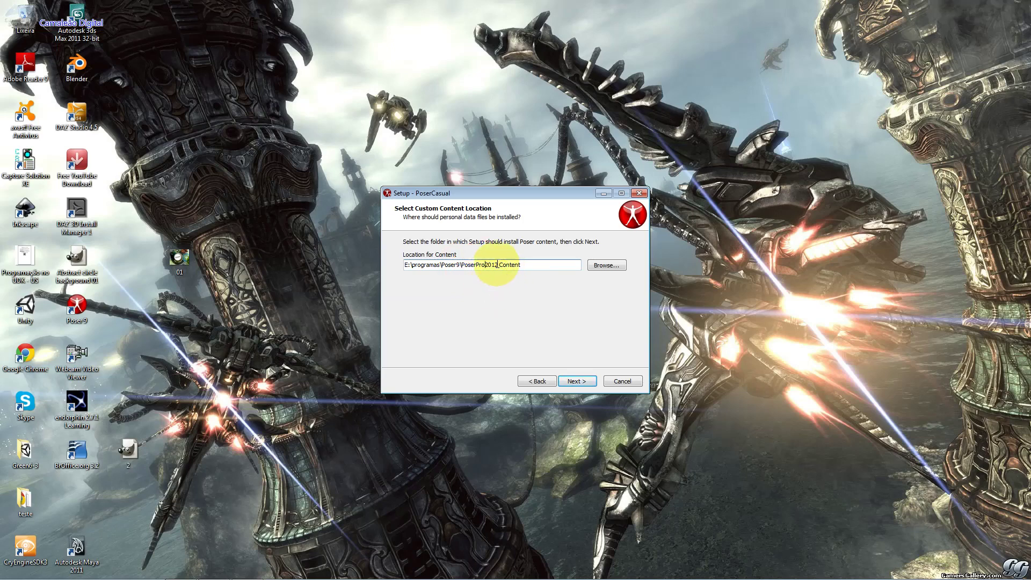
left_click(498, 264)
left_click_drag(498, 264, 491, 264)
left_click(499, 264)
key("BackSpace")
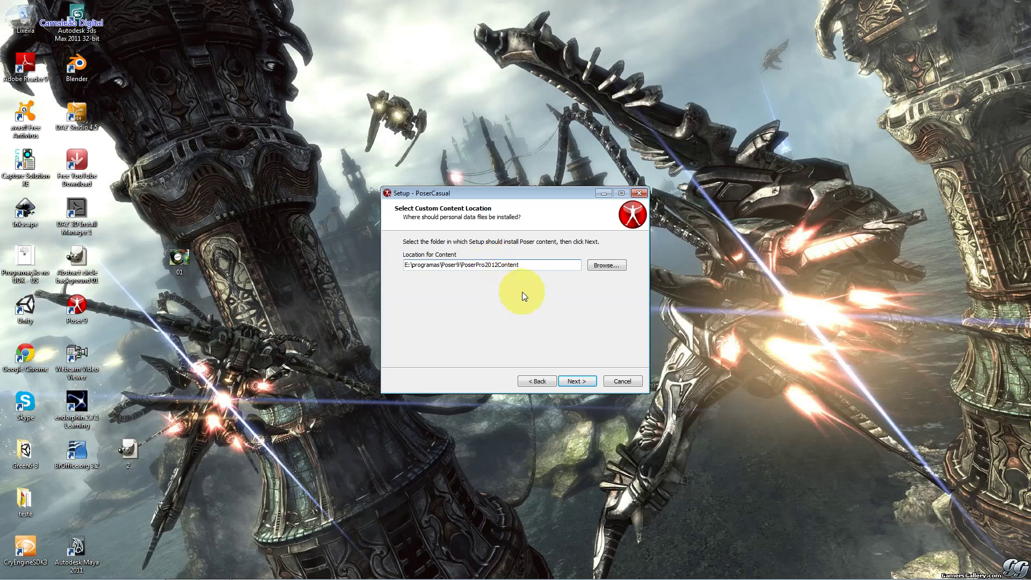
Start installing the Poser content and move the setup window aside during extraction
left_click(575, 382)
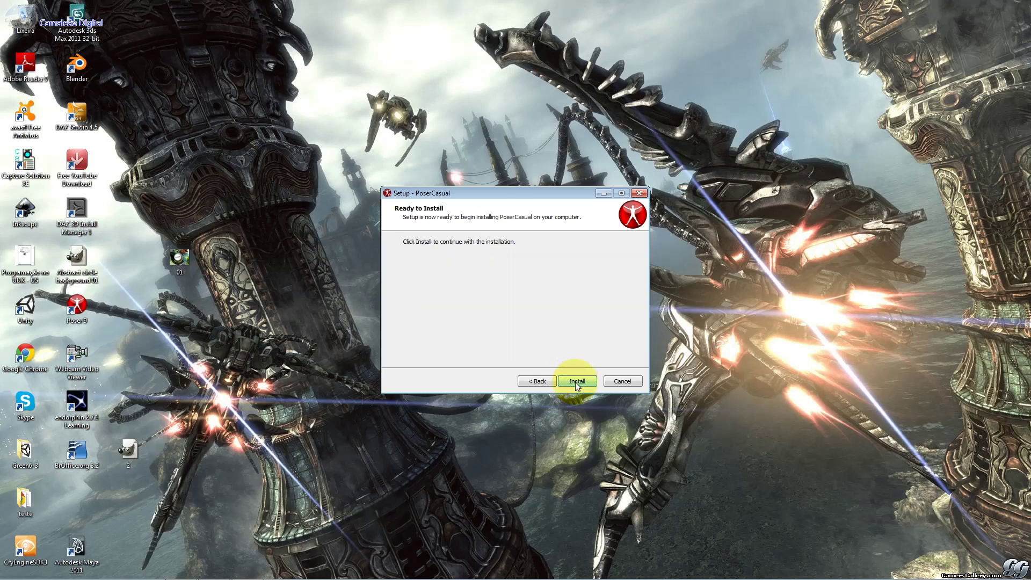
left_click(575, 382)
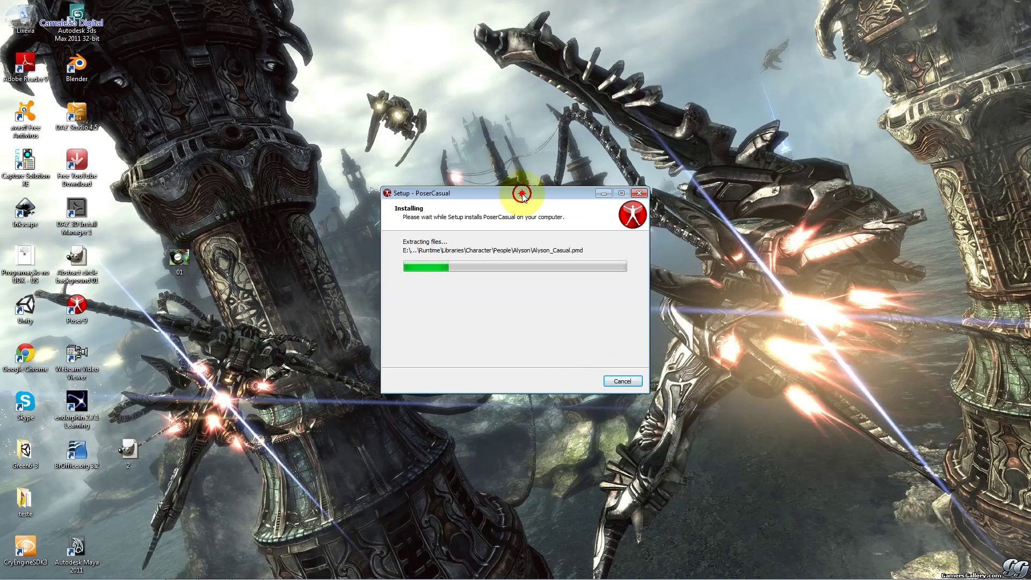
left_click_drag(522, 193, 505, 201)
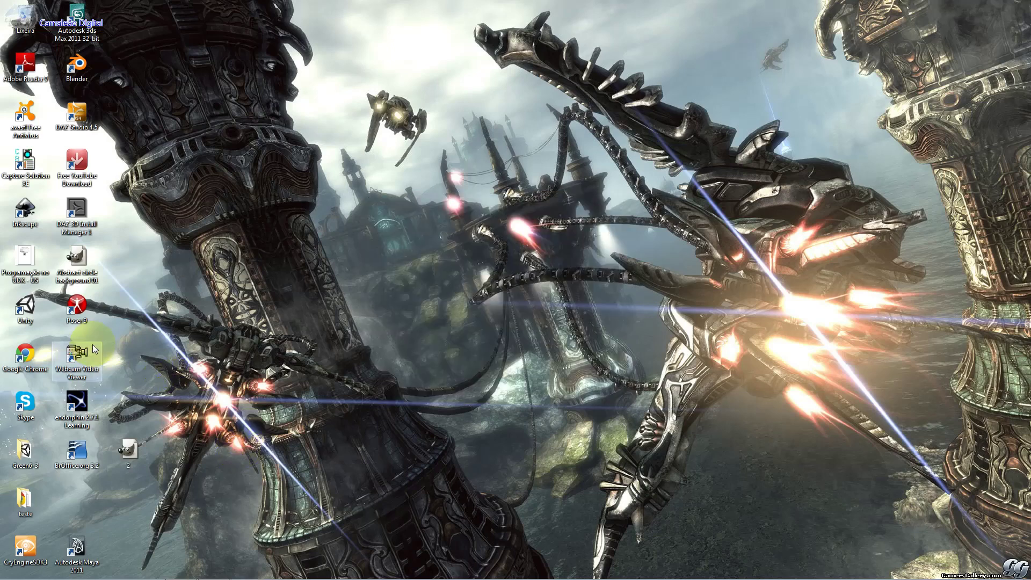
Launch Poser 9 and bring up the Add Library runtime folder browser
double_click(76, 320)
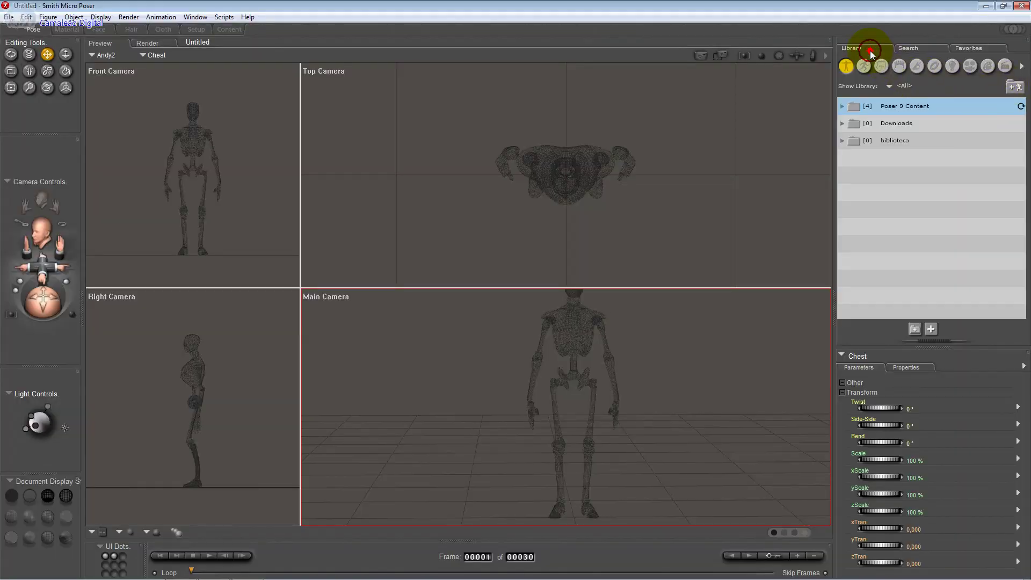
left_click(1011, 94)
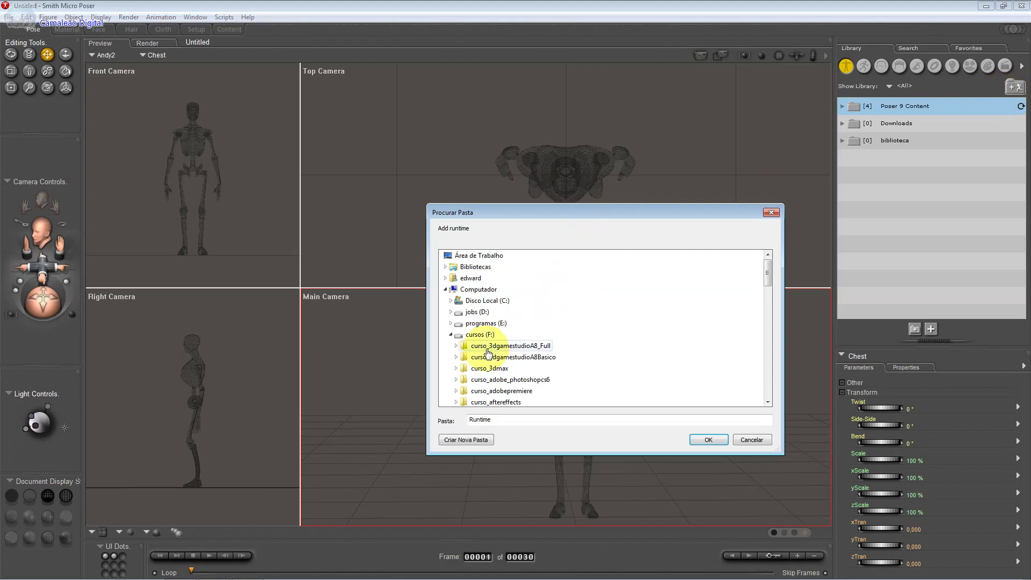
Add E:\programas\Poser9\PoserPro2012Content\Runtime as a new library runtime
left_click(451, 323)
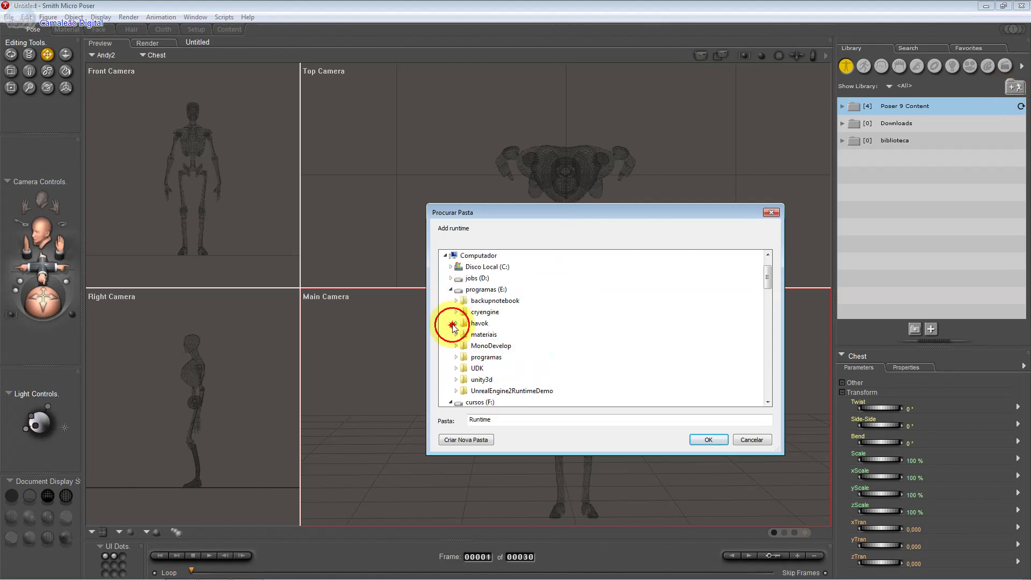
left_click(456, 357)
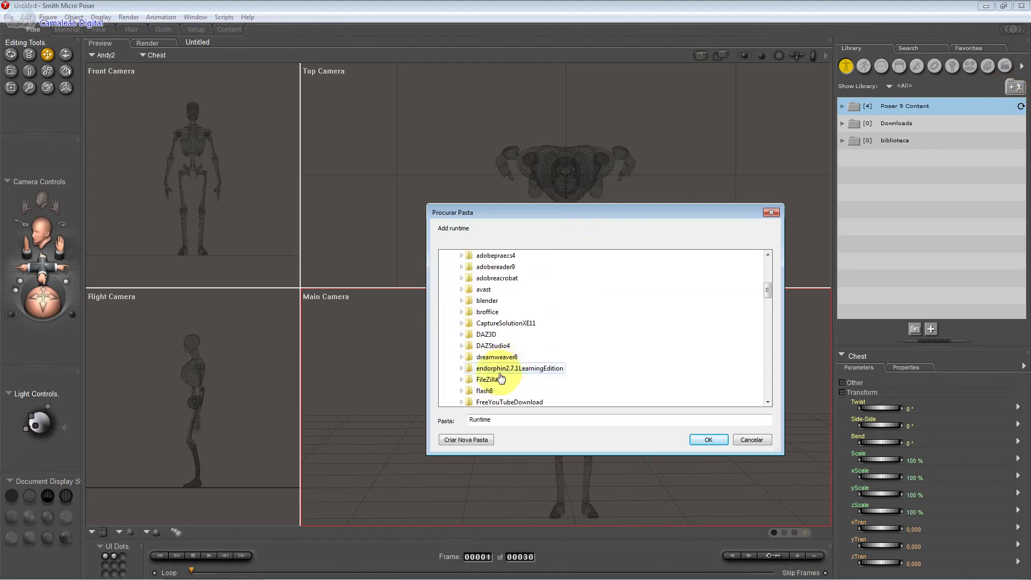
scroll(498, 379, "down", 1)
scroll(498, 380, "down", 1)
scroll(505, 380, "down", 2)
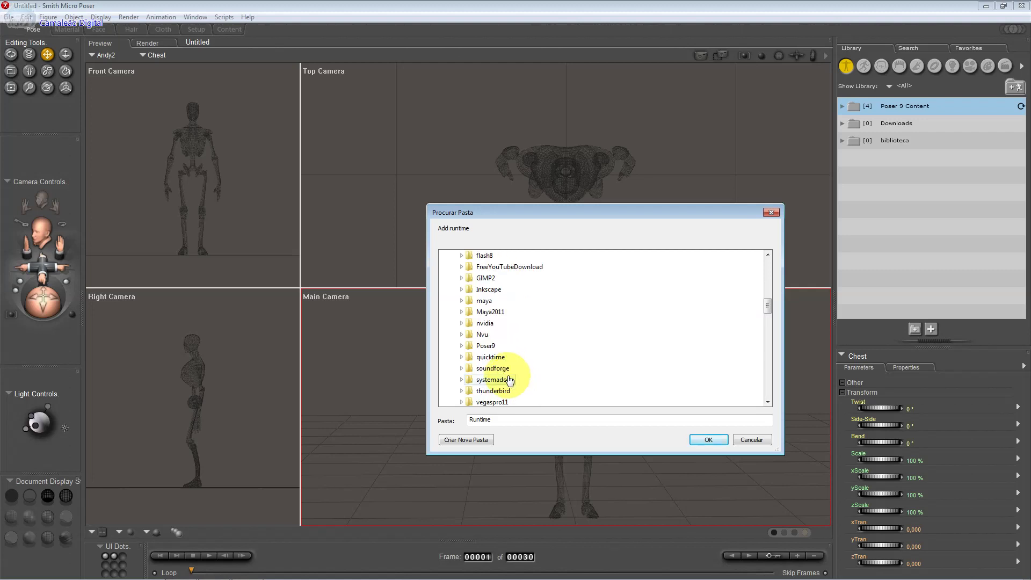
left_click(467, 346)
double_click(508, 347)
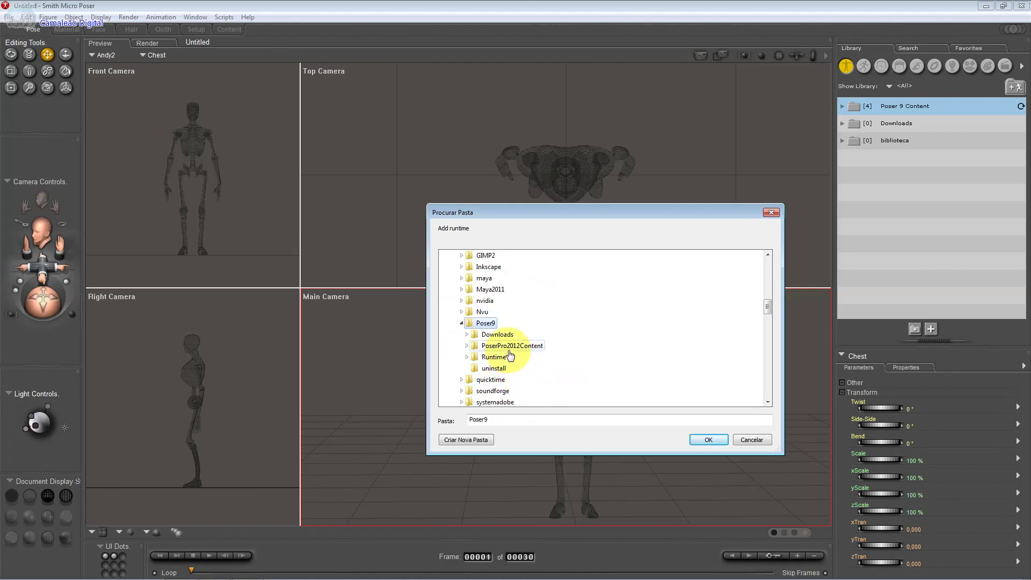
scroll(640, 413, "down", 2)
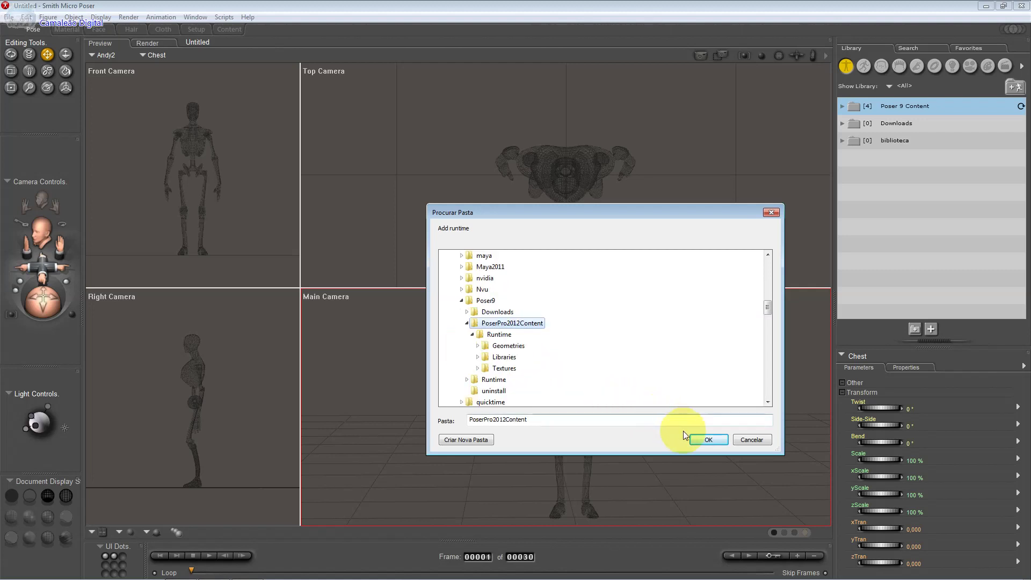
left_click(498, 334)
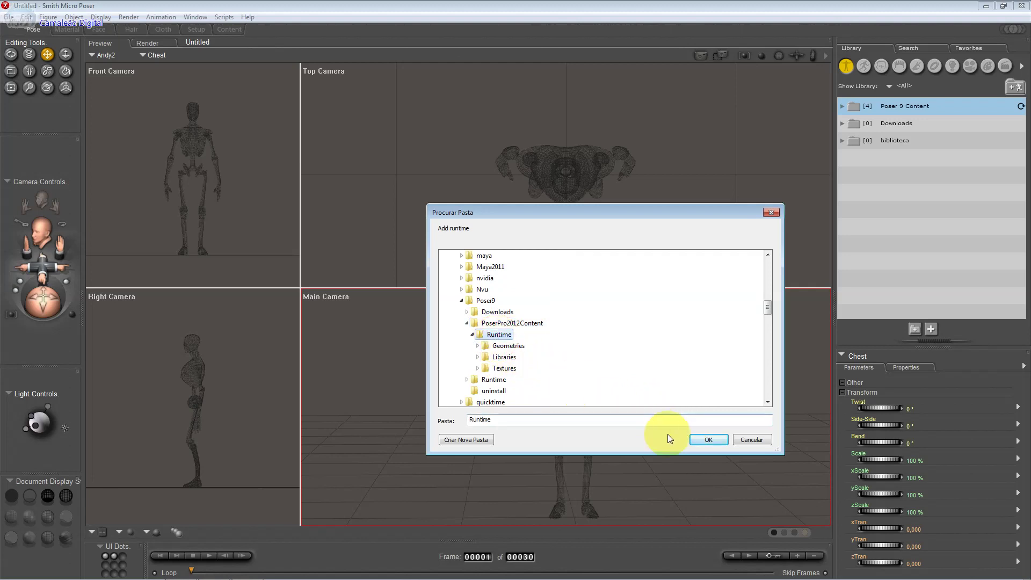
left_click(701, 439)
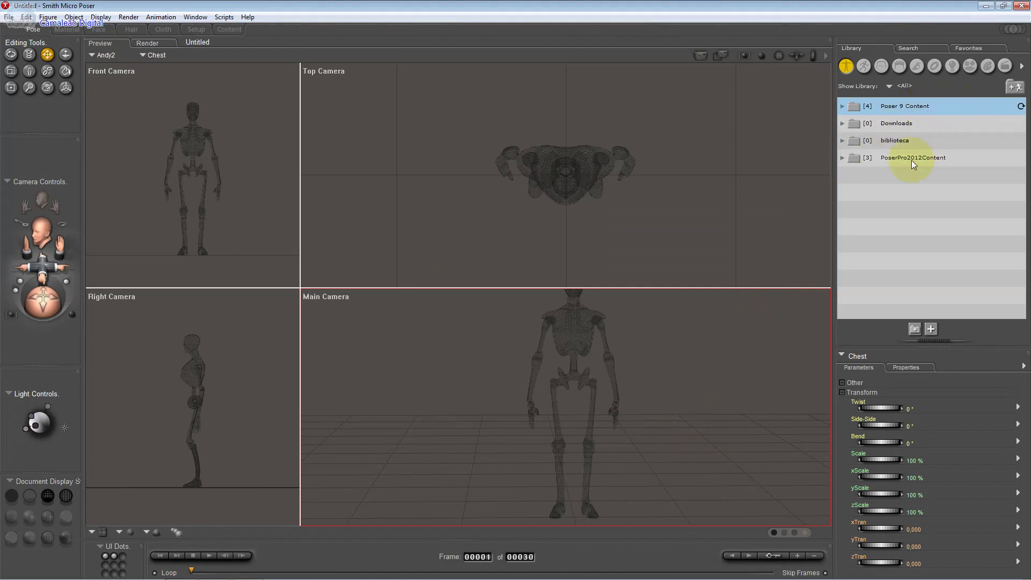
Expand PoserPro2012Content and look inside its Anatomy and People folders
double_click(914, 160)
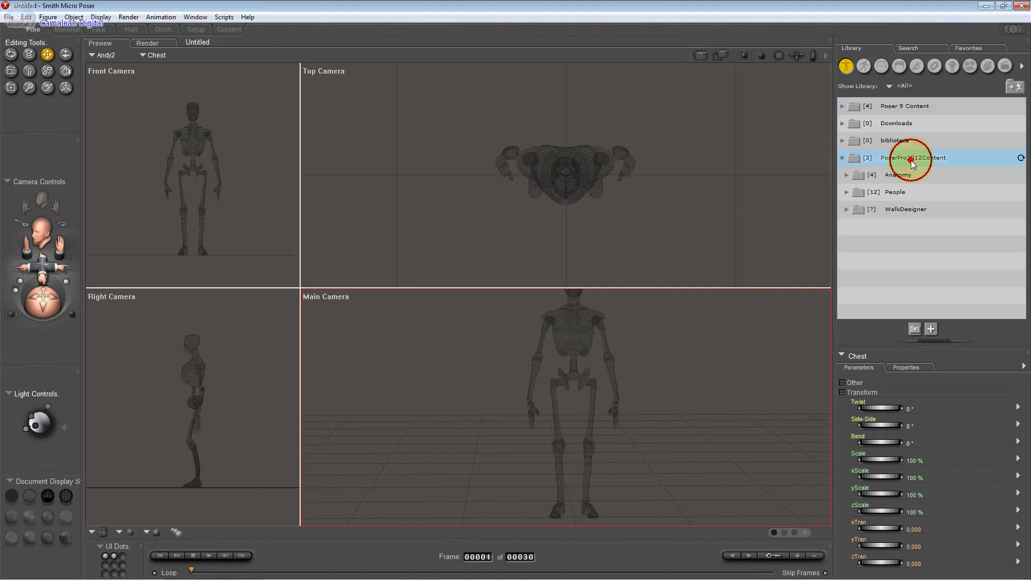
double_click(887, 181)
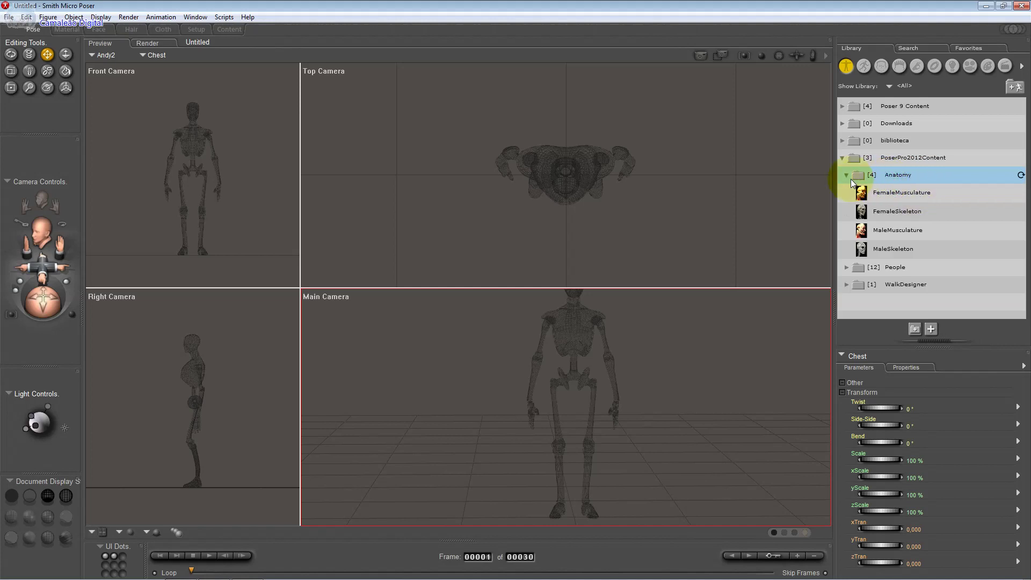
left_click(846, 175)
double_click(903, 193)
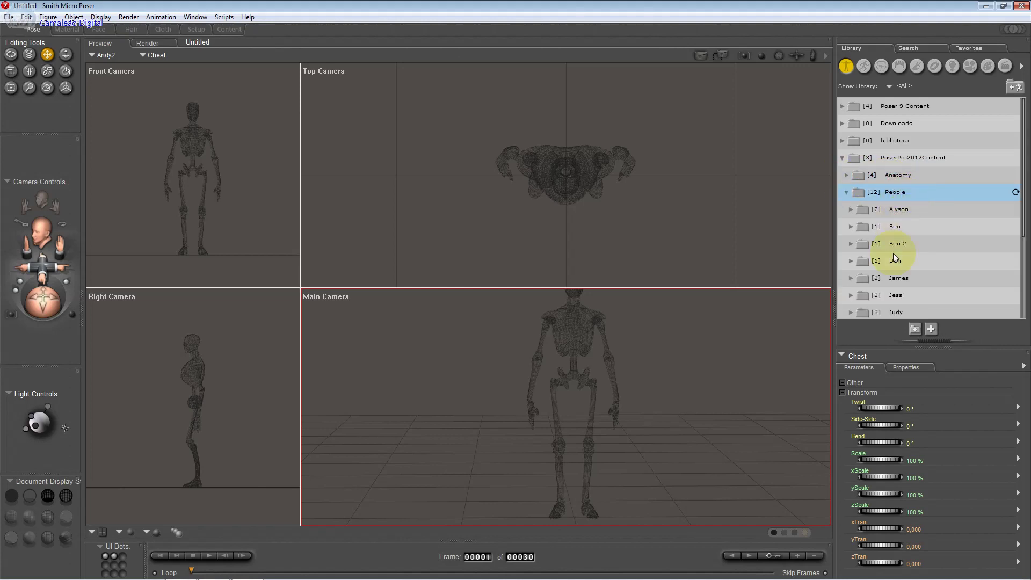
scroll(894, 253, "down", 3)
scroll(894, 251, "up", 3)
left_click(848, 193)
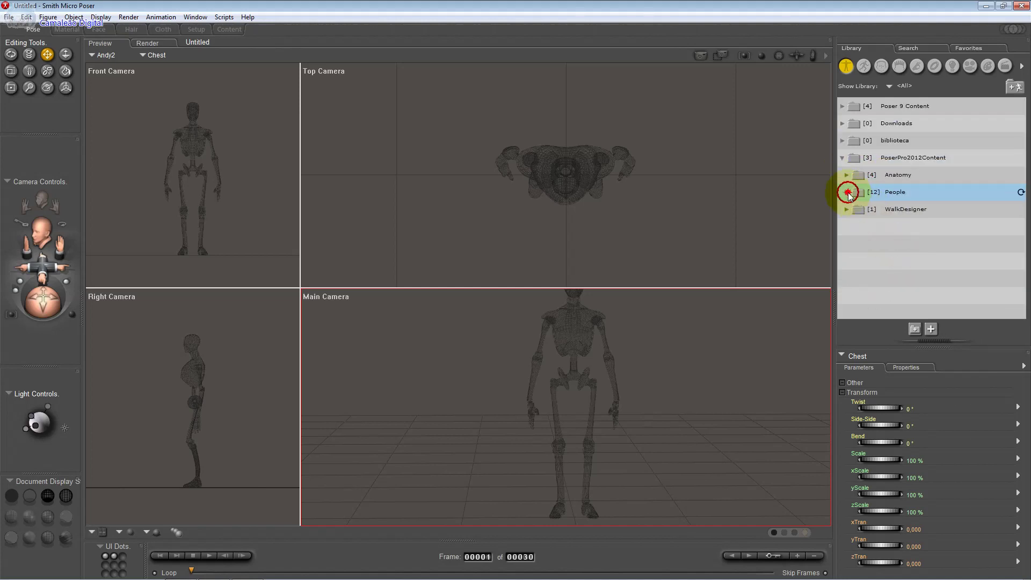
Check WalkDesigner, reopen People's figure list, and select the skeleton's head
double_click(902, 210)
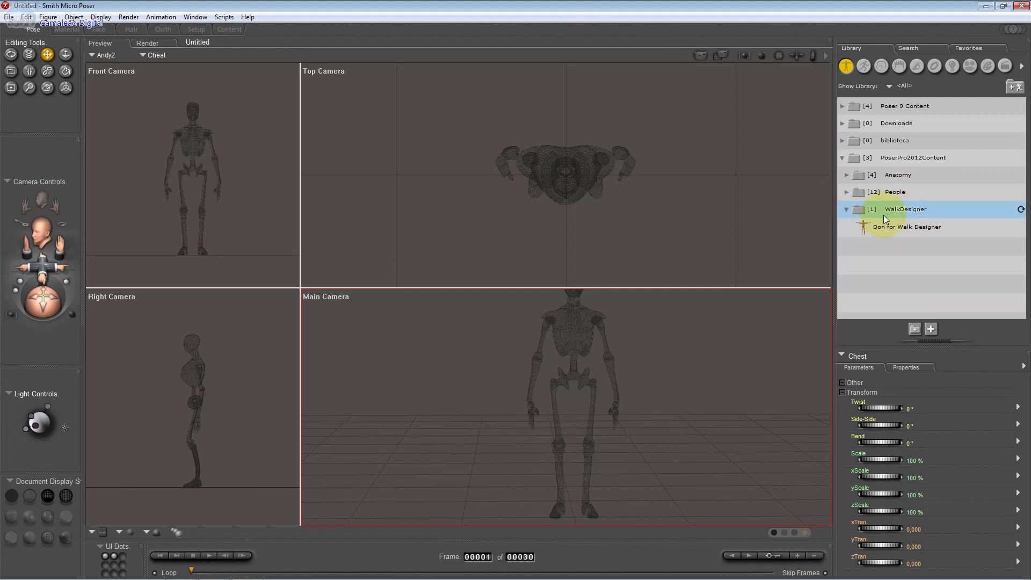
left_click(847, 209)
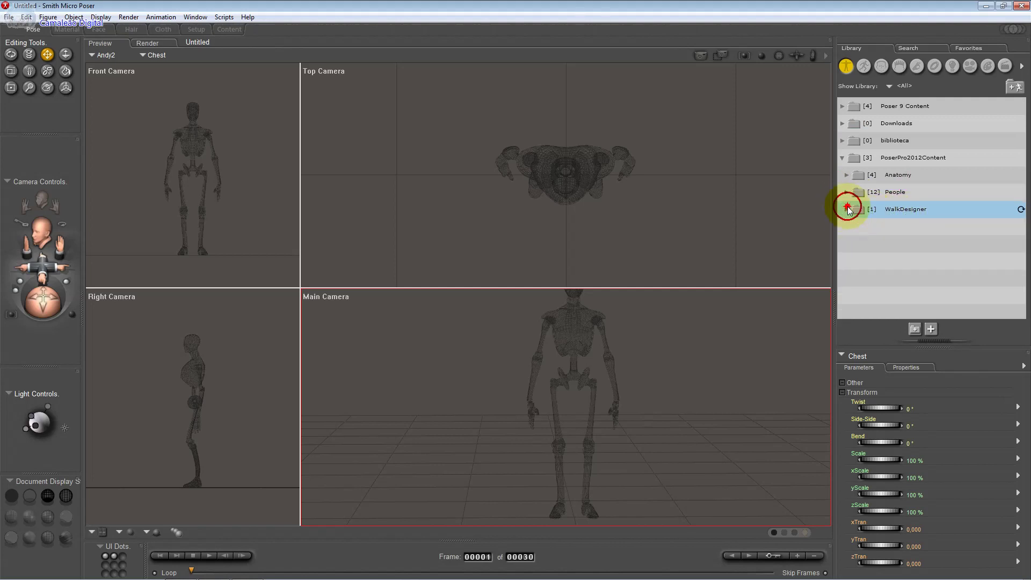
left_click(847, 192)
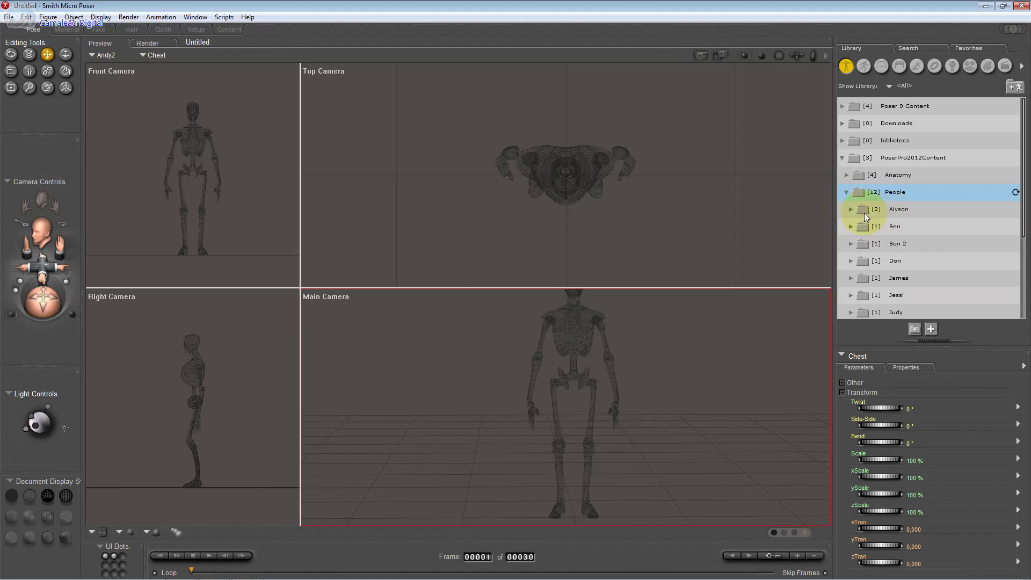
left_click(561, 182)
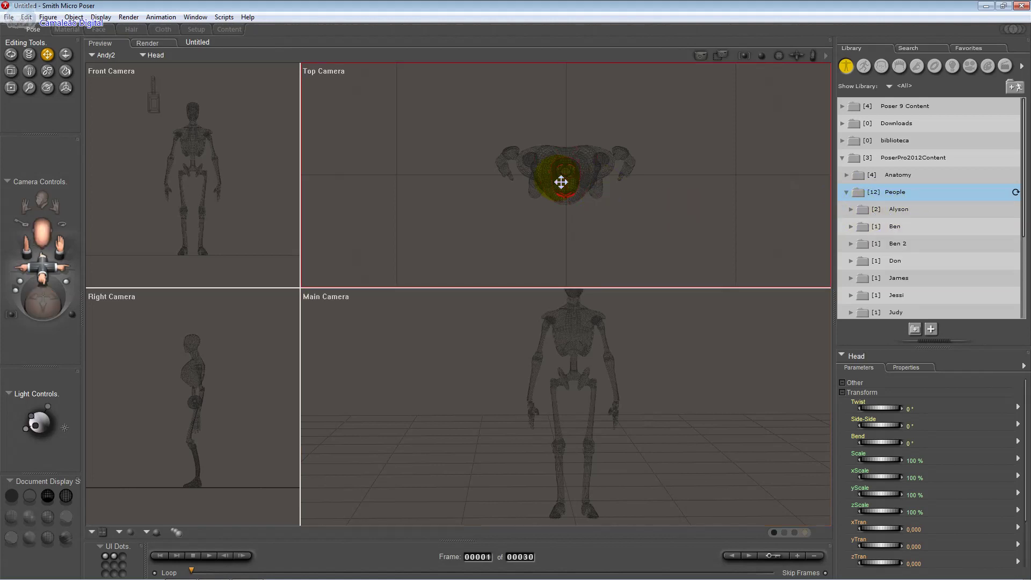
Delete the Andy2 figure from the scene and scroll the People figure list
key("Delete")
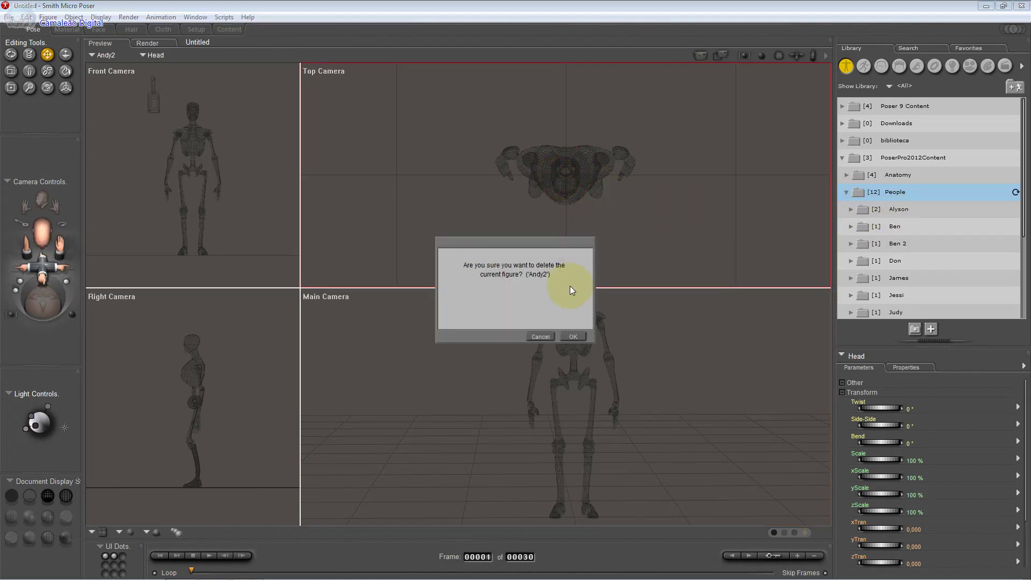
left_click(573, 336)
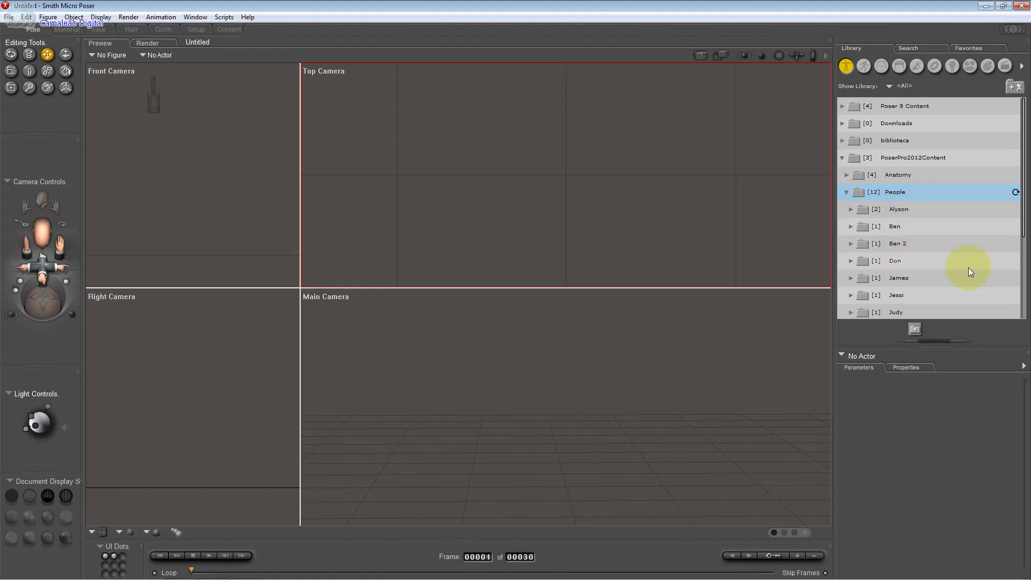
mouse_move(1024, 234)
left_mouse_down()
mouse_move(1014, 317)
mouse_move(1015, 261)
left_mouse_up()
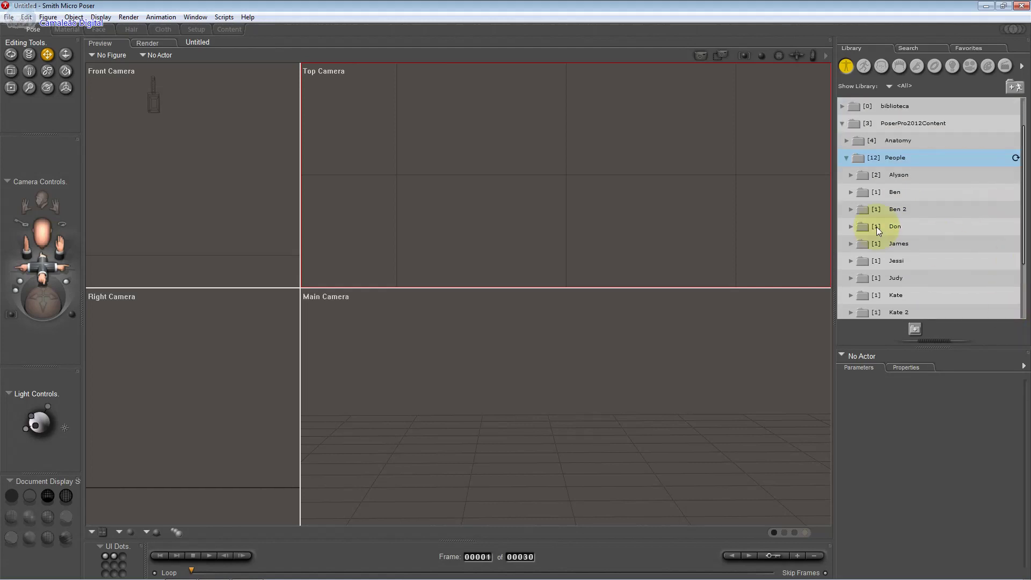
Load JessiCasual from the Jessi folder and show it texture-shaded
left_click(850, 260)
left_click(870, 282)
double_click(871, 283)
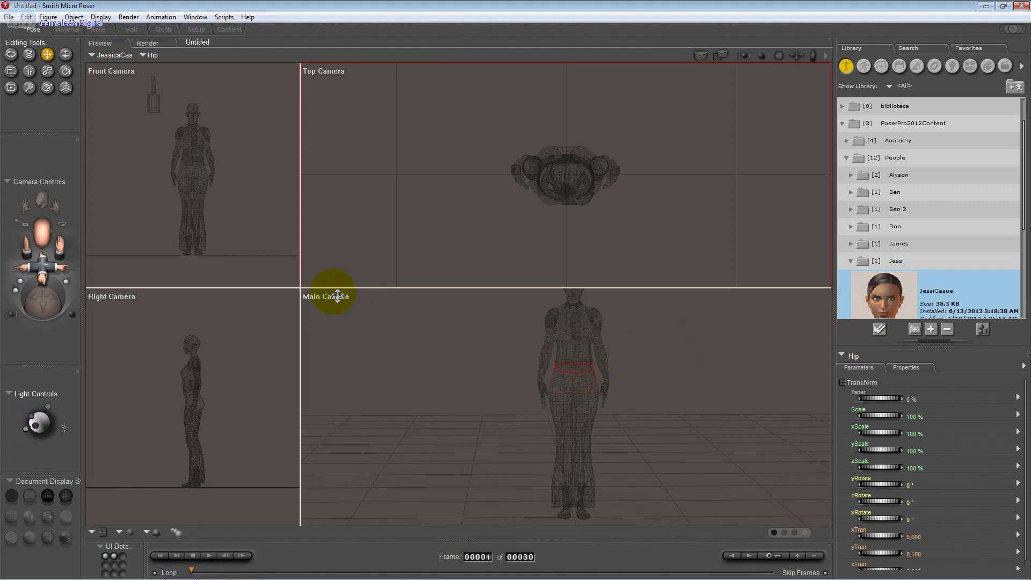
left_click(64, 536)
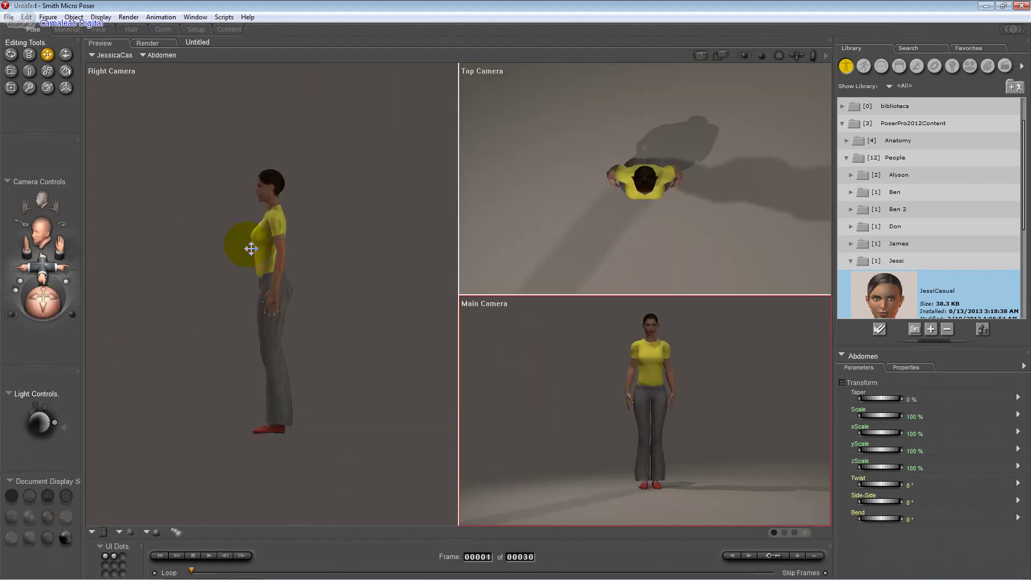
Orbit the main view to see Jessi from above, then undo back to the front view
key("alt")
key("alt")
left_click(578, 400)
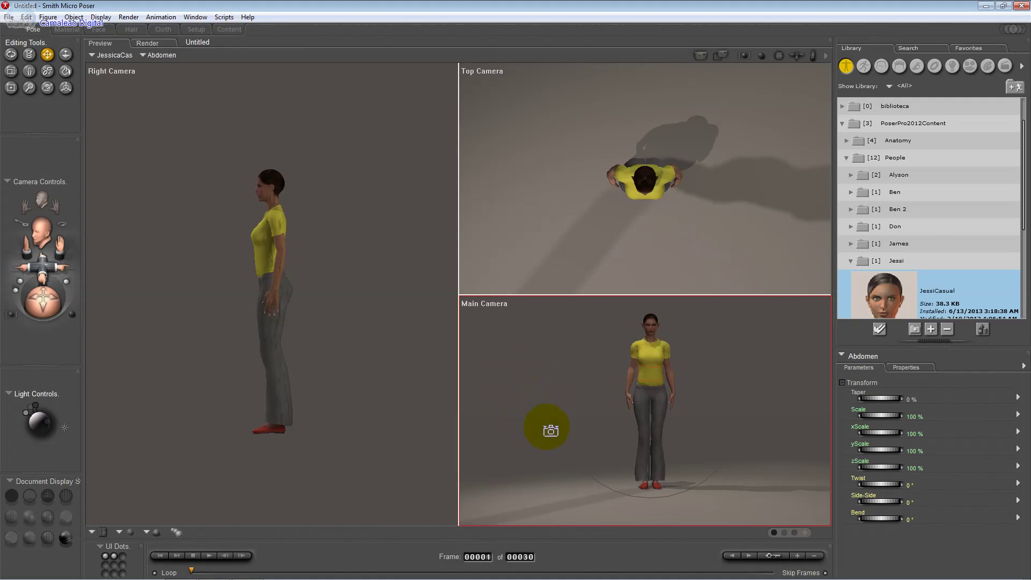
left_click_drag(550, 430, 650, 403)
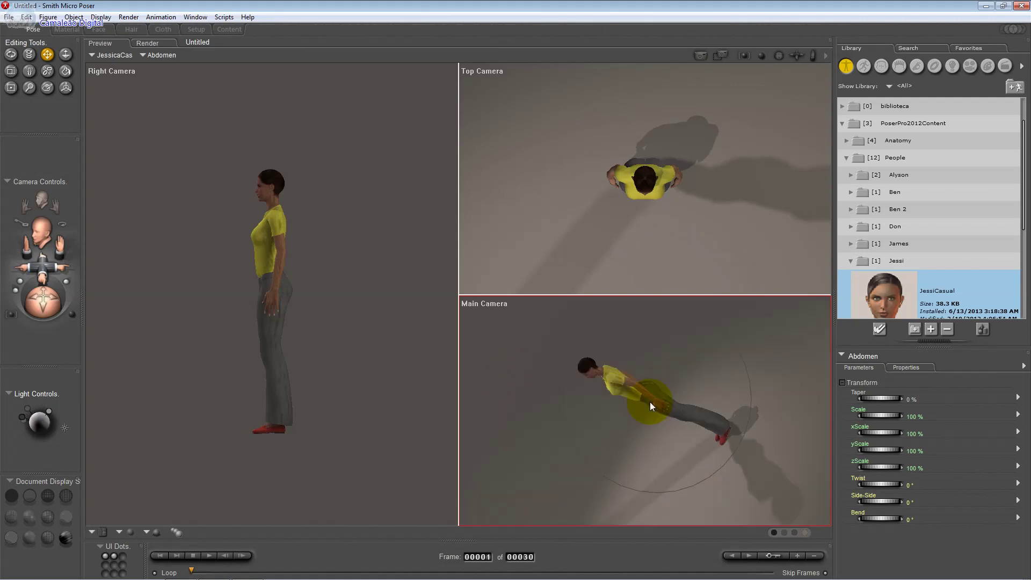
left_click(630, 410)
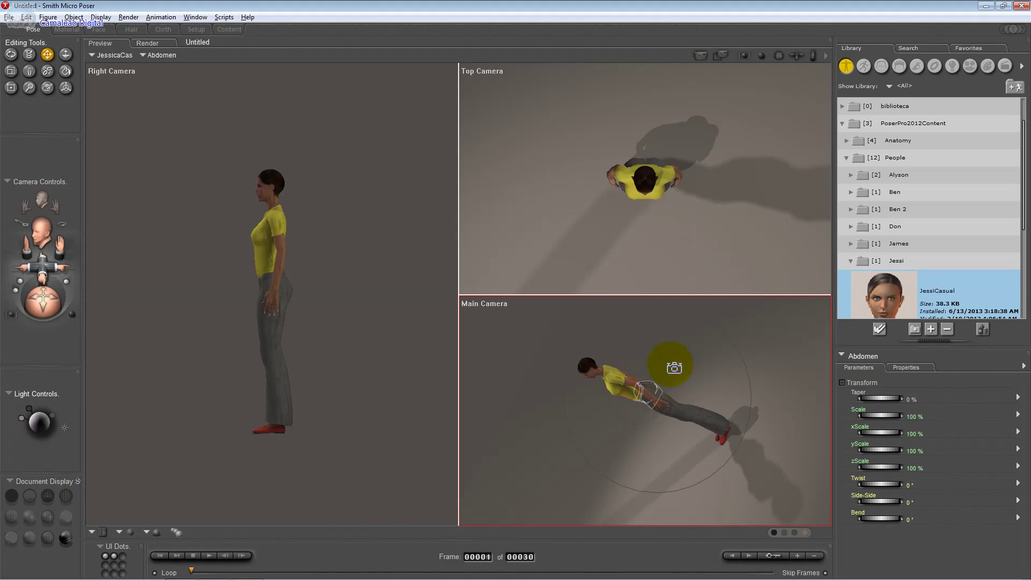
key("ctrl+z")
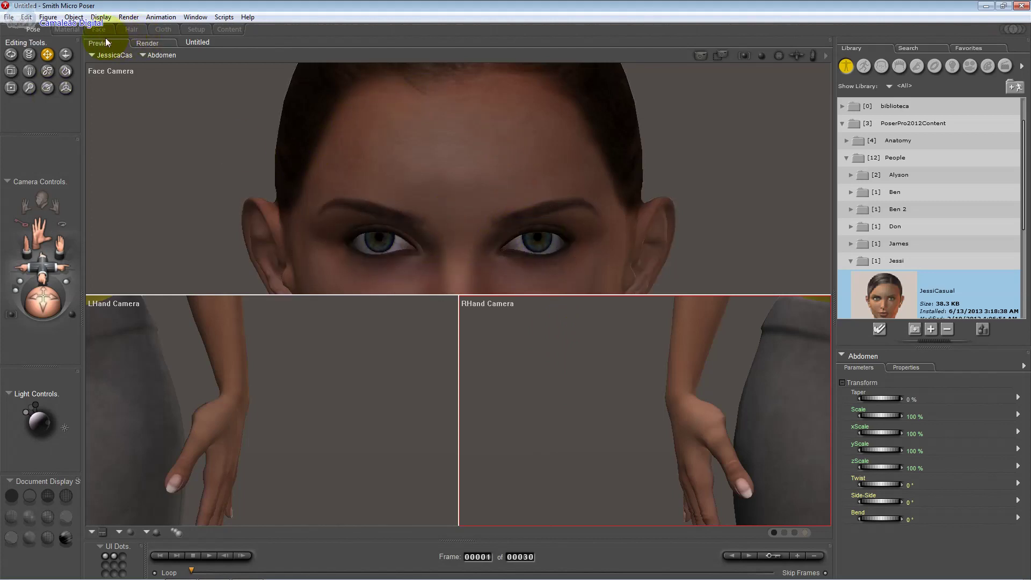
Look through the Material and Face rooms, then return to the Pose room
left_click(69, 30)
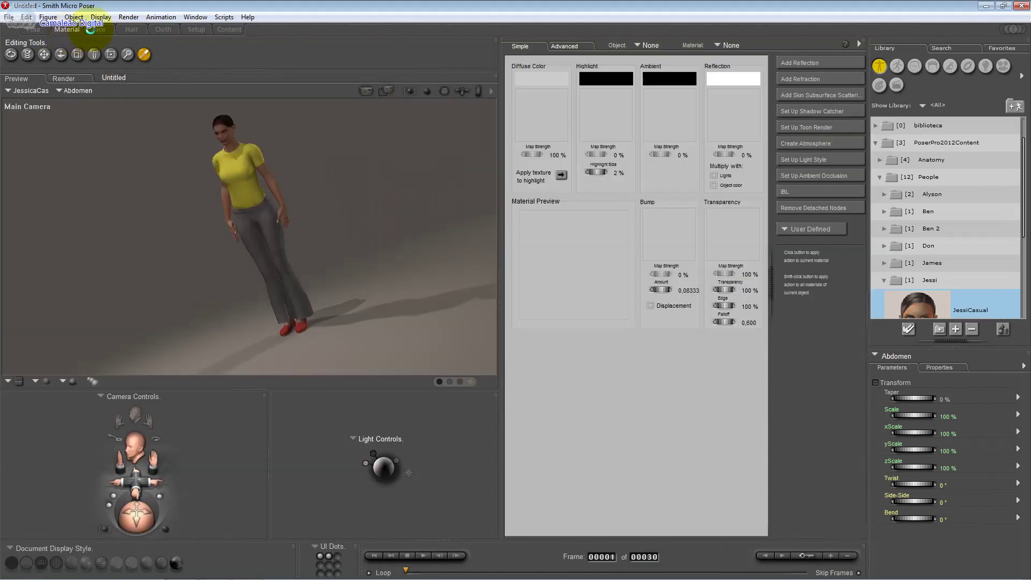
left_click(95, 31)
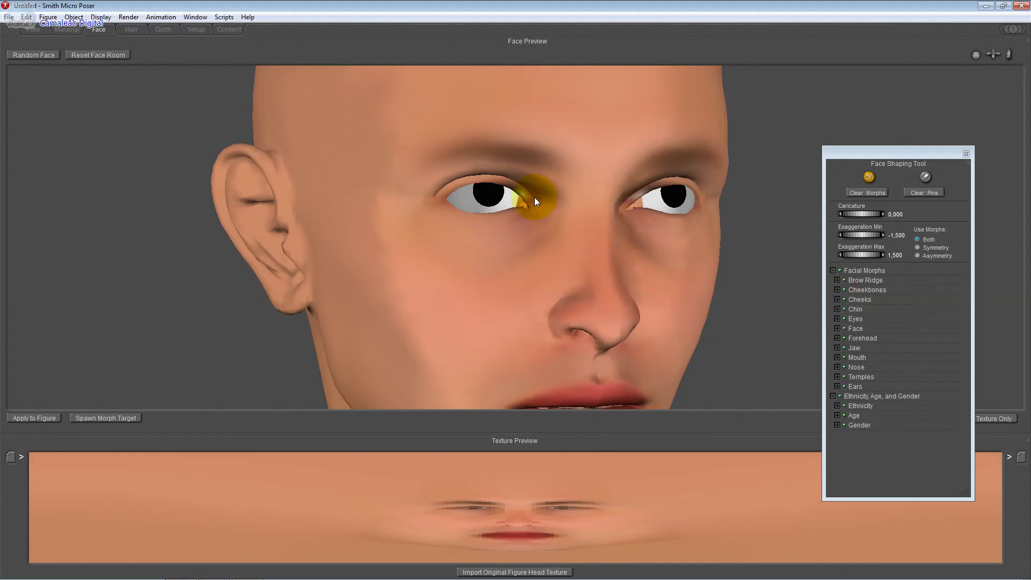
left_click(33, 30)
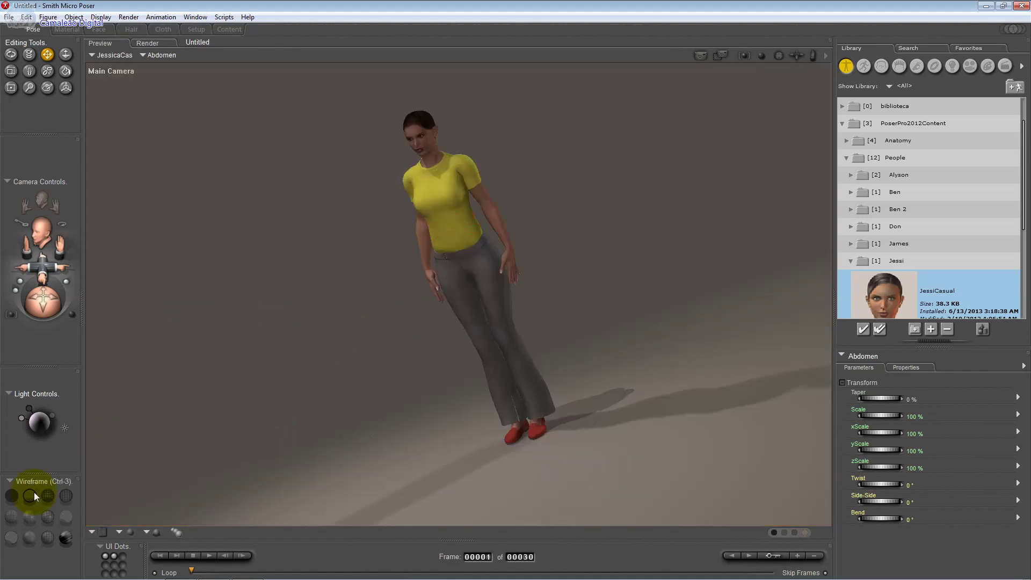
In wireframe display, select JessiCasual and delete it from the scene
left_click(48, 497)
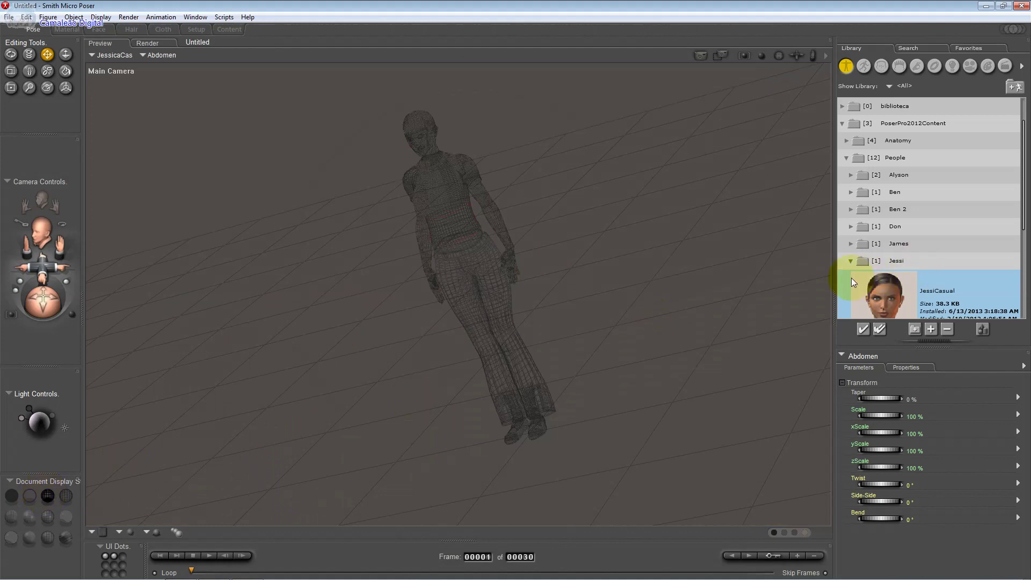
left_click(454, 203)
key("Delete")
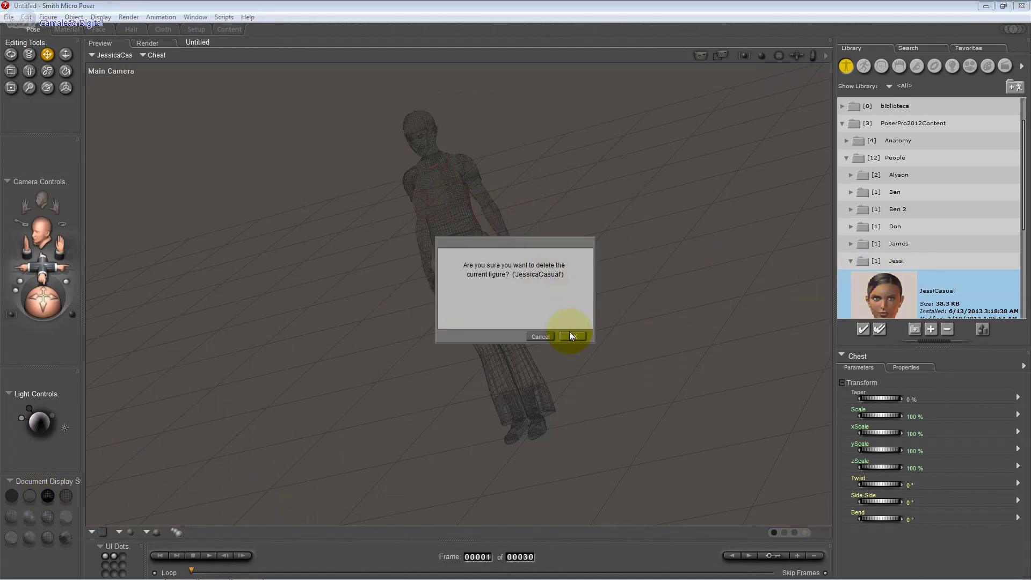
left_click(571, 336)
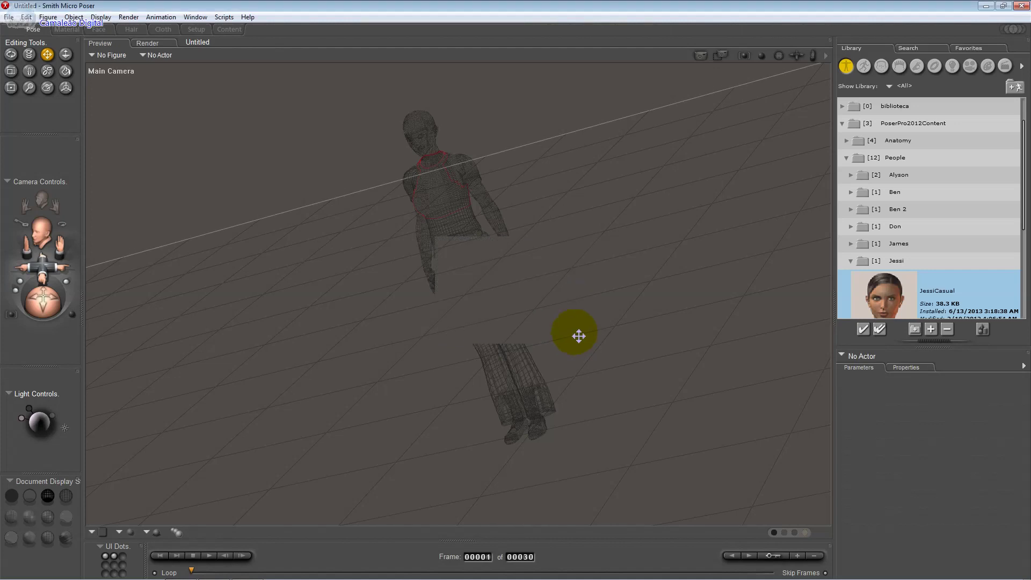
Load P7KateCasual from the Kate 2 folder and switch back to textured display
left_click(849, 260)
scroll(849, 261, "down", 4)
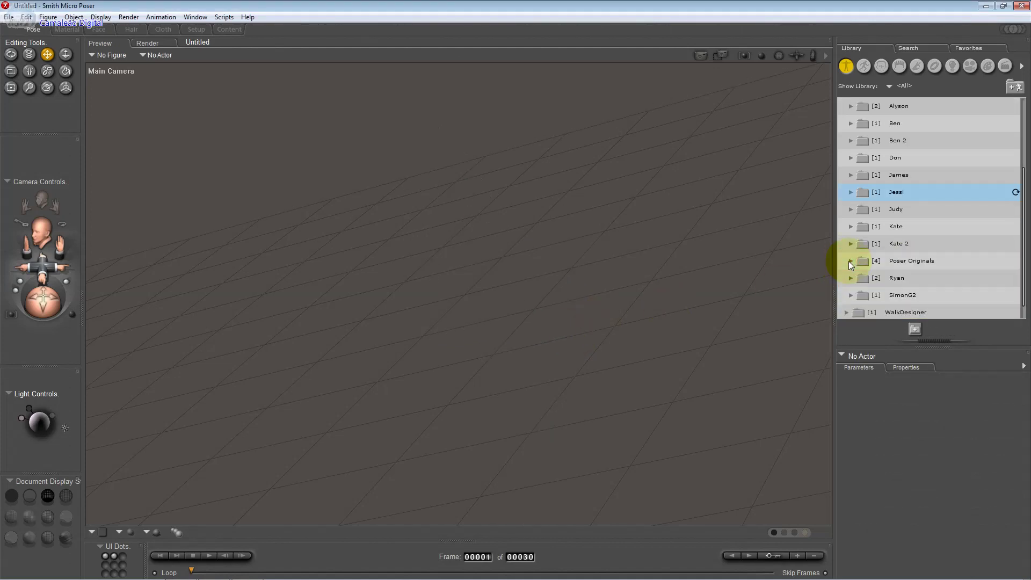
left_click(893, 243)
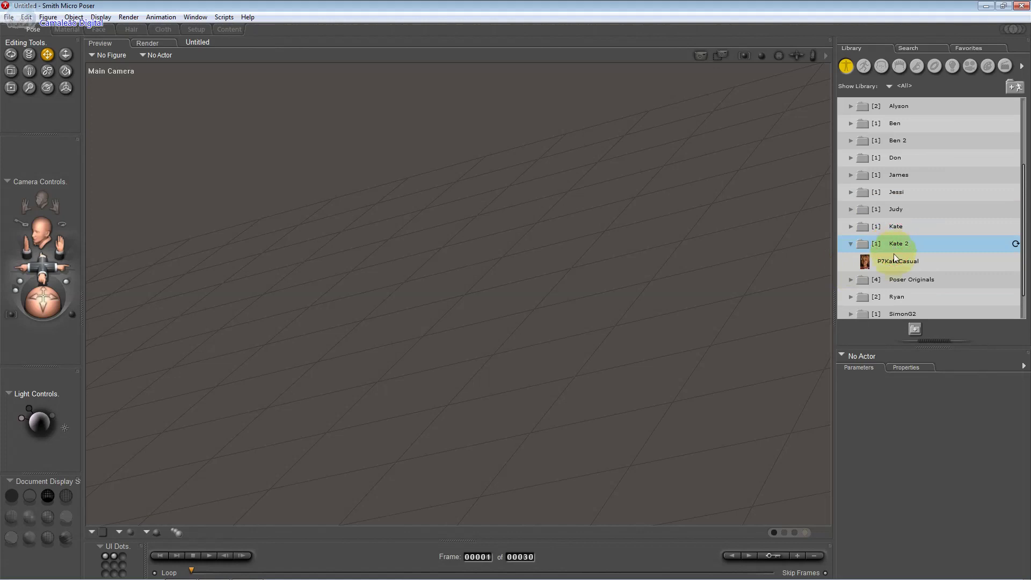
double_click(891, 262)
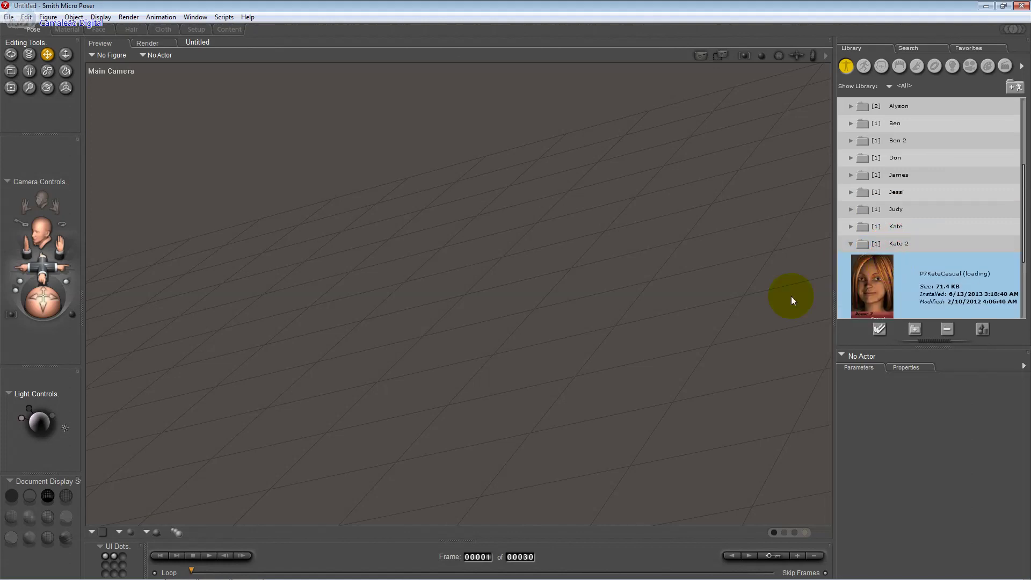
left_click(63, 537)
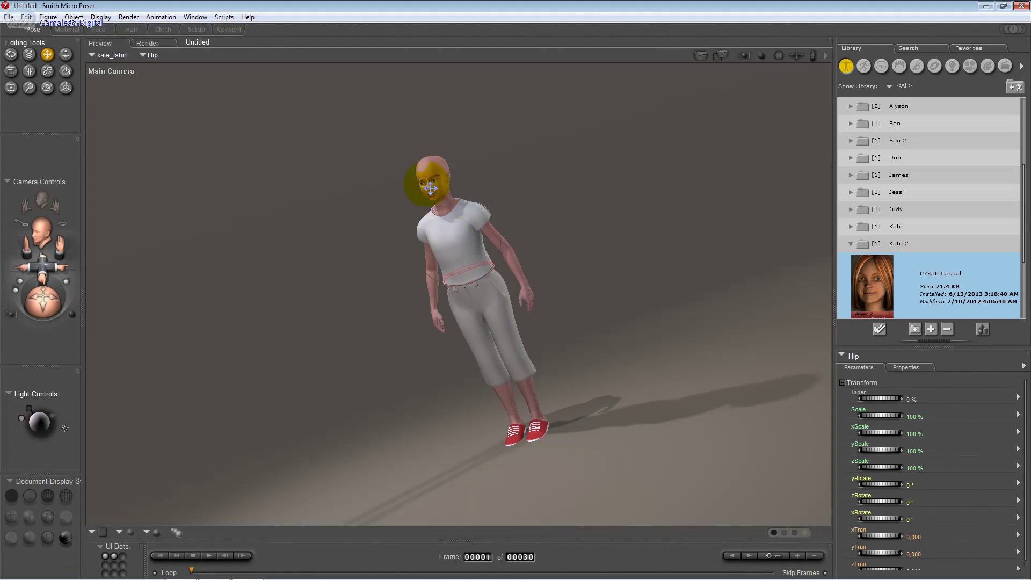
Magnify Kate's upper body, then view her from Top, Front, Left and Right cameras
left_click(30, 89)
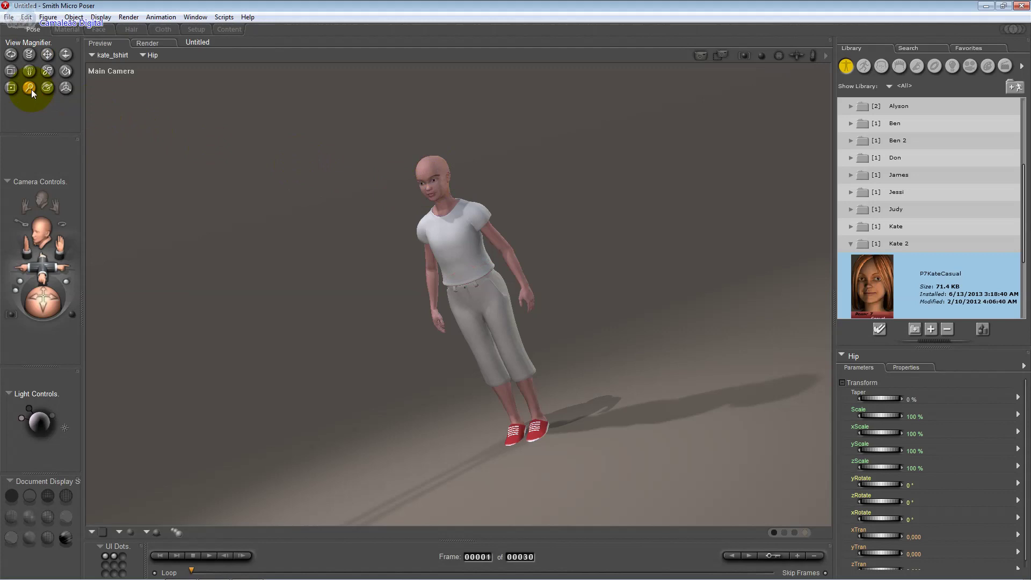
left_click(433, 185)
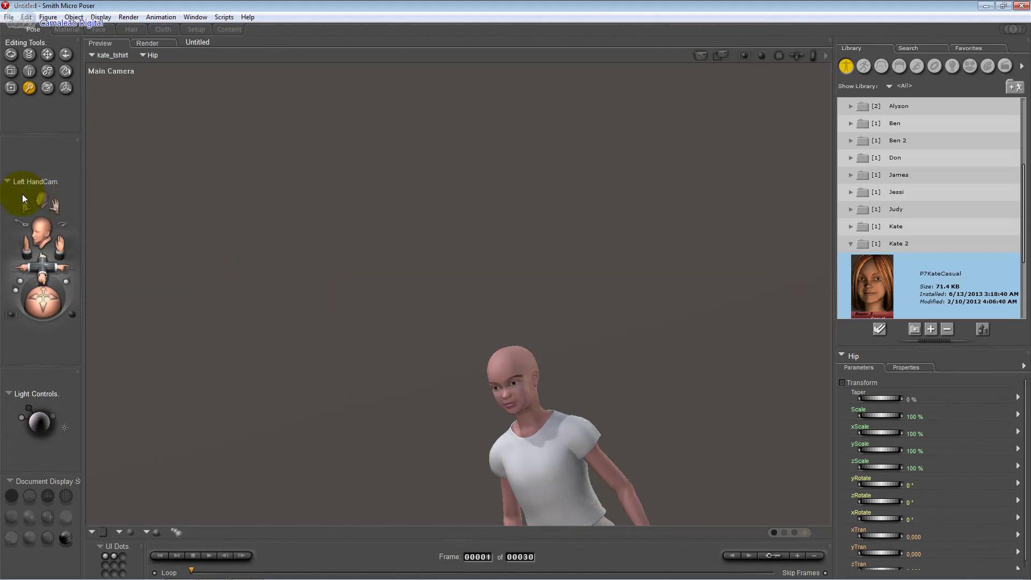
left_click(44, 237)
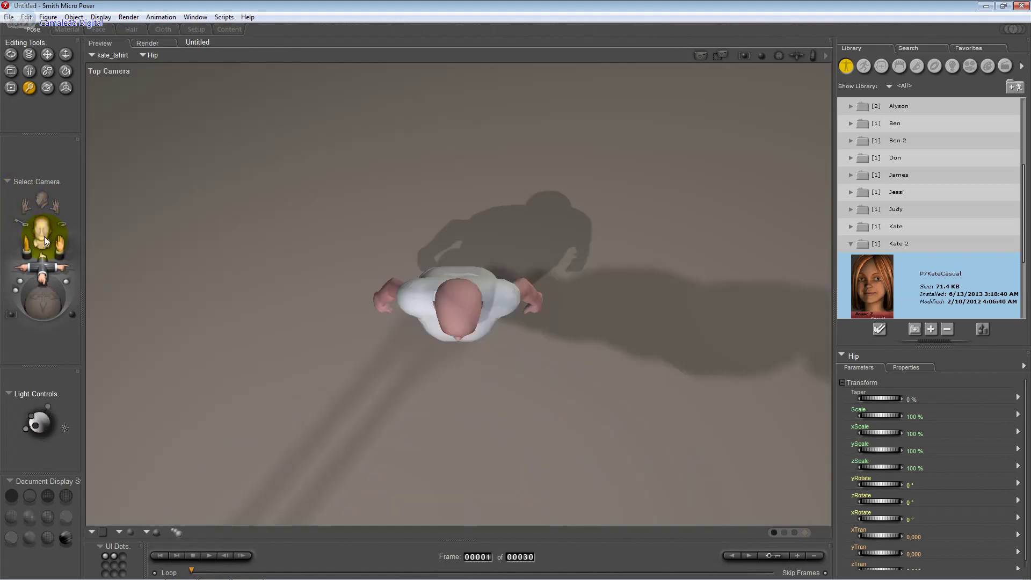
left_click(44, 236)
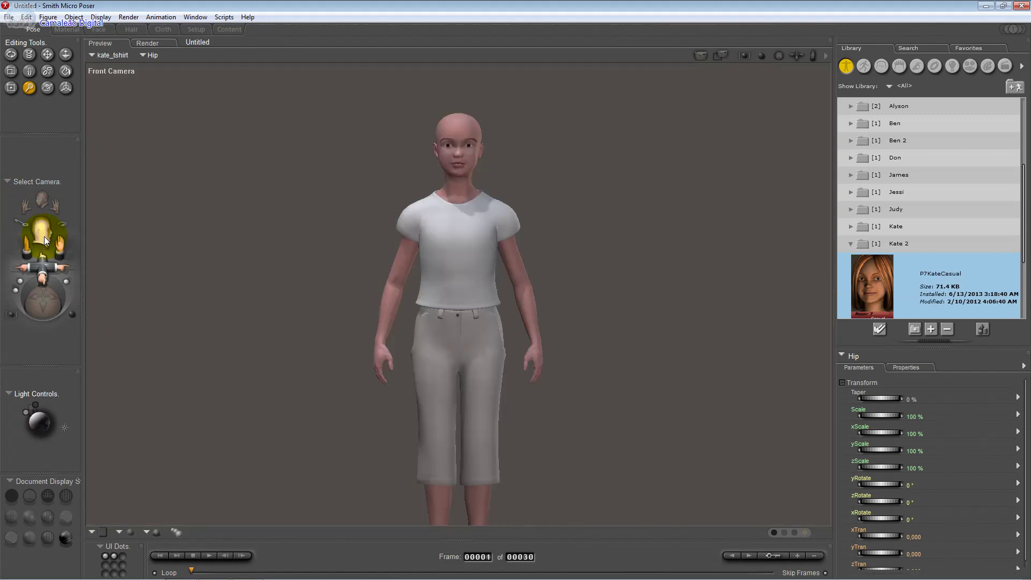
left_click(44, 236)
left_click(44, 239)
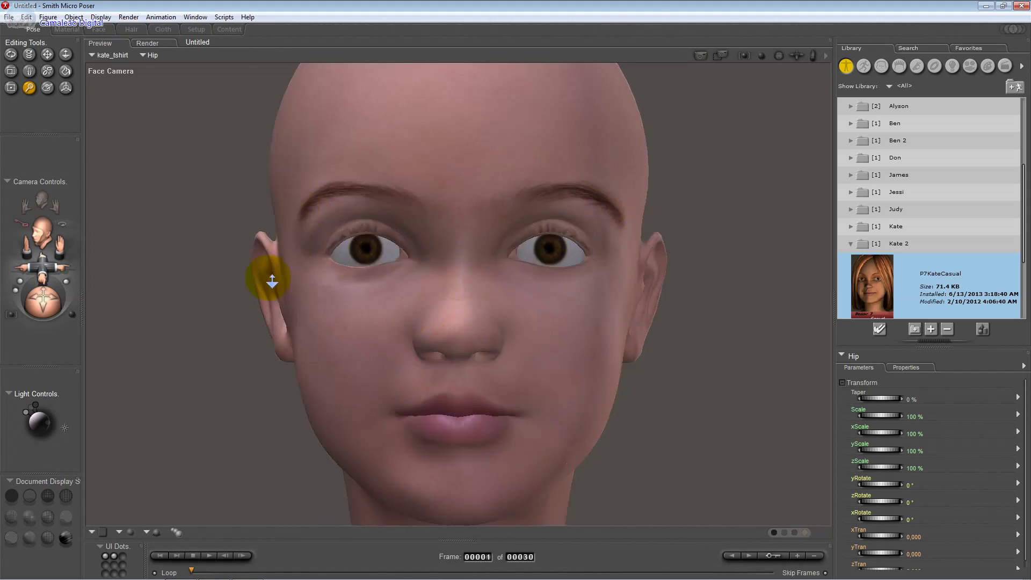
Cycle through the fly-around, Face, Hand and Dolly cameras, and collapse the Kate 2 folder
left_click(59, 228)
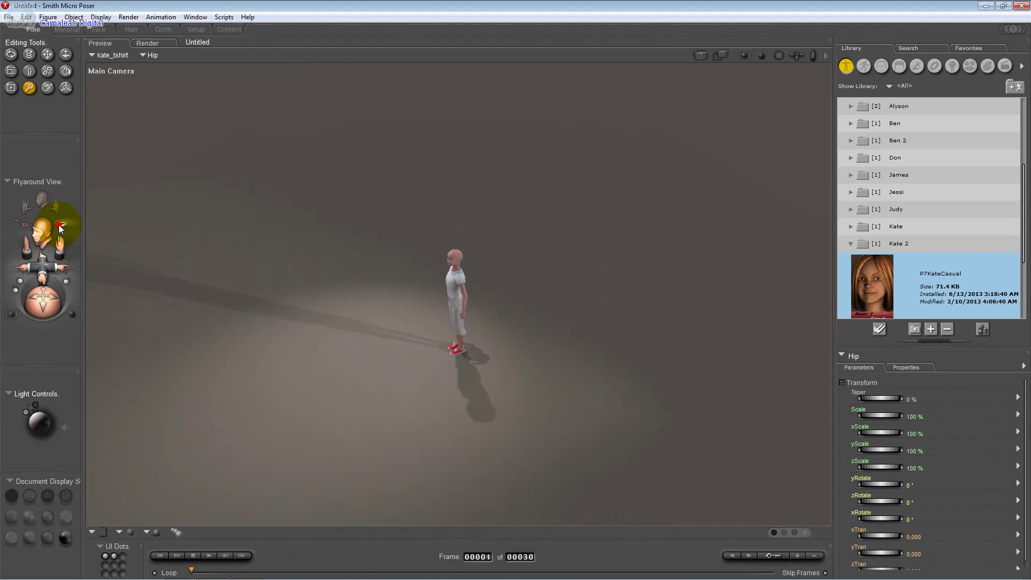
left_click(52, 228)
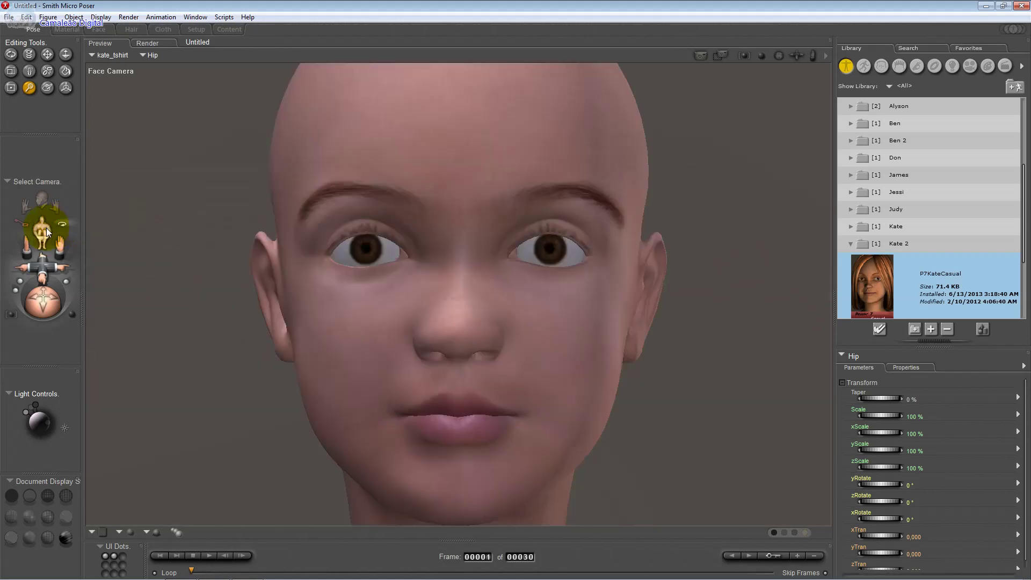
left_click(47, 230)
left_click(47, 230)
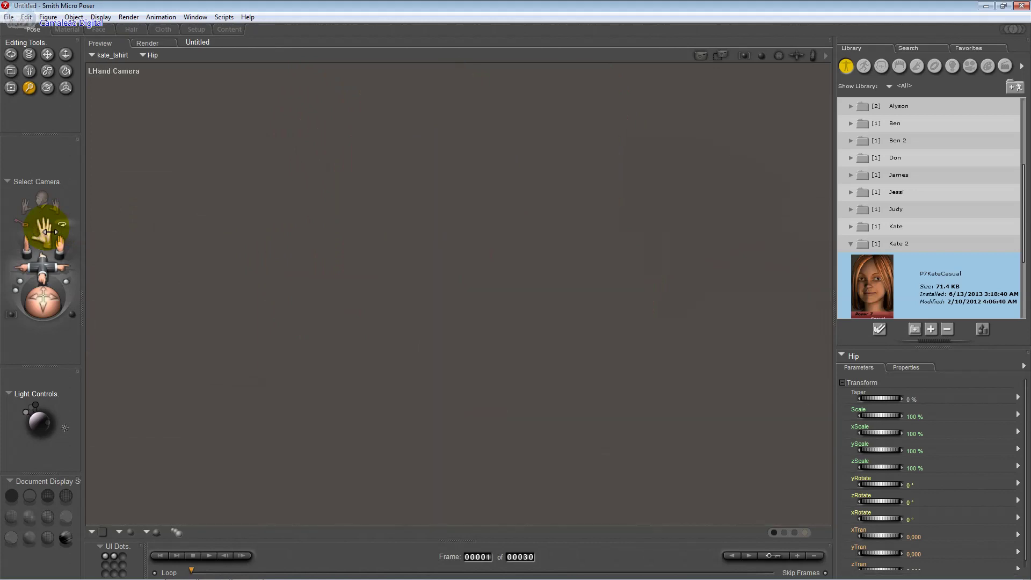
left_click(46, 227)
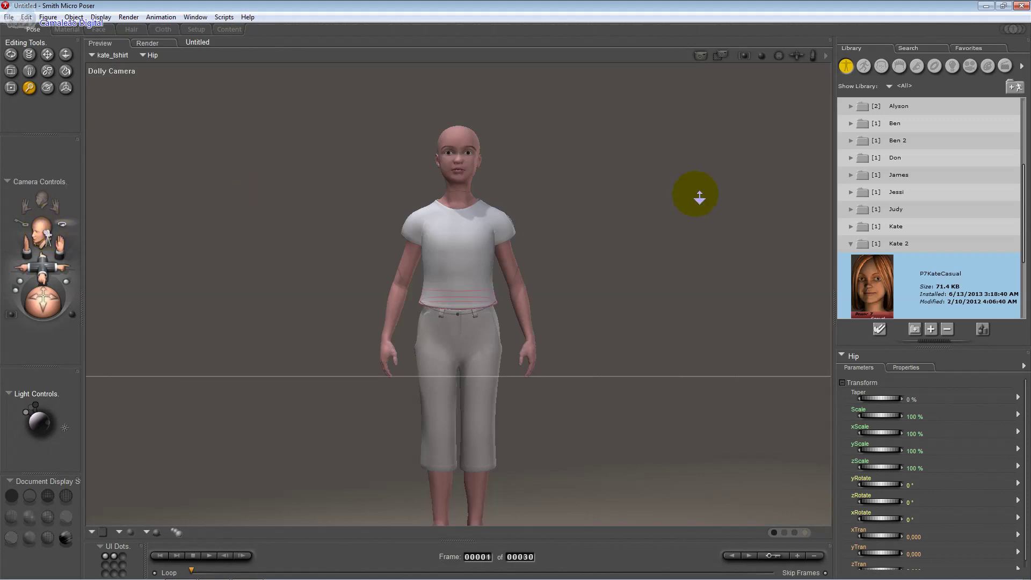
left_click(854, 246)
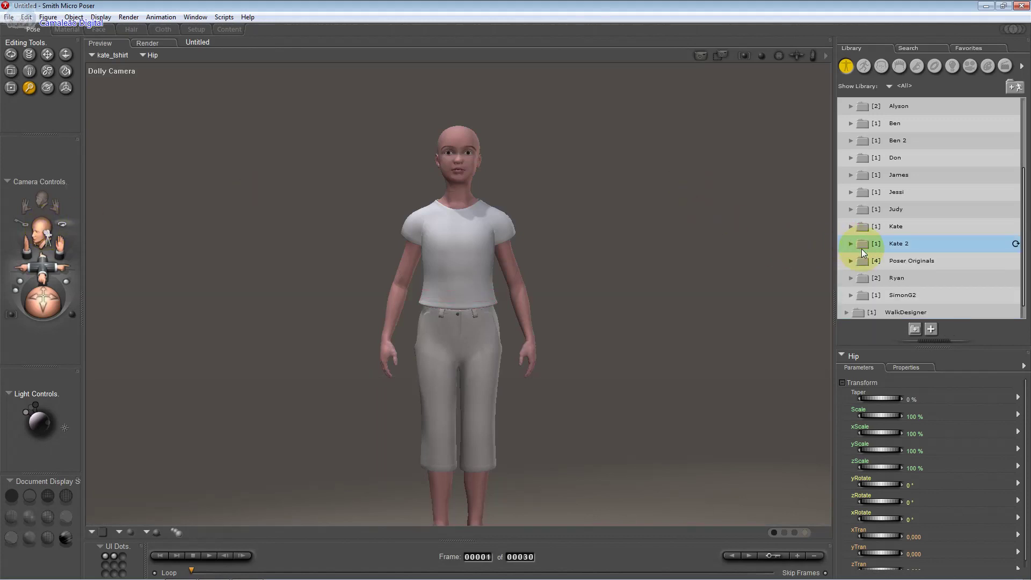
Load P7BenCasual from the Ben 2 folder and orbit the Main Camera toward him
left_click(856, 260)
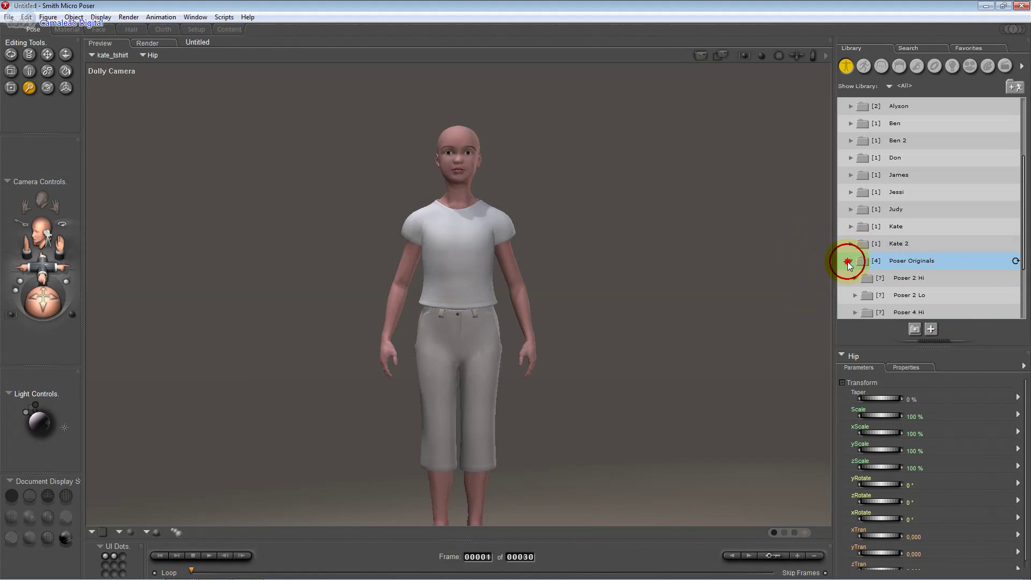
left_click(881, 280)
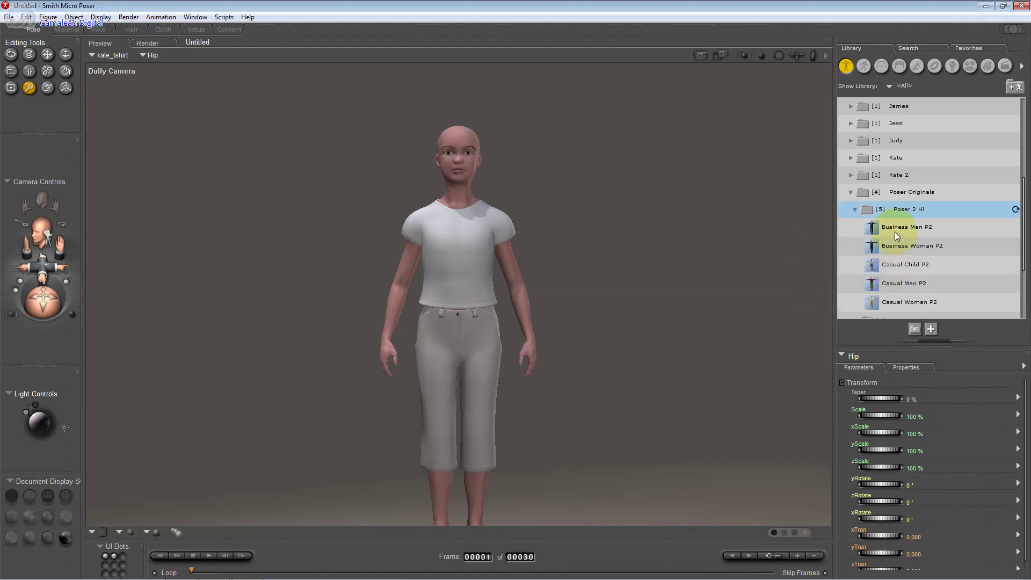
left_click(849, 192)
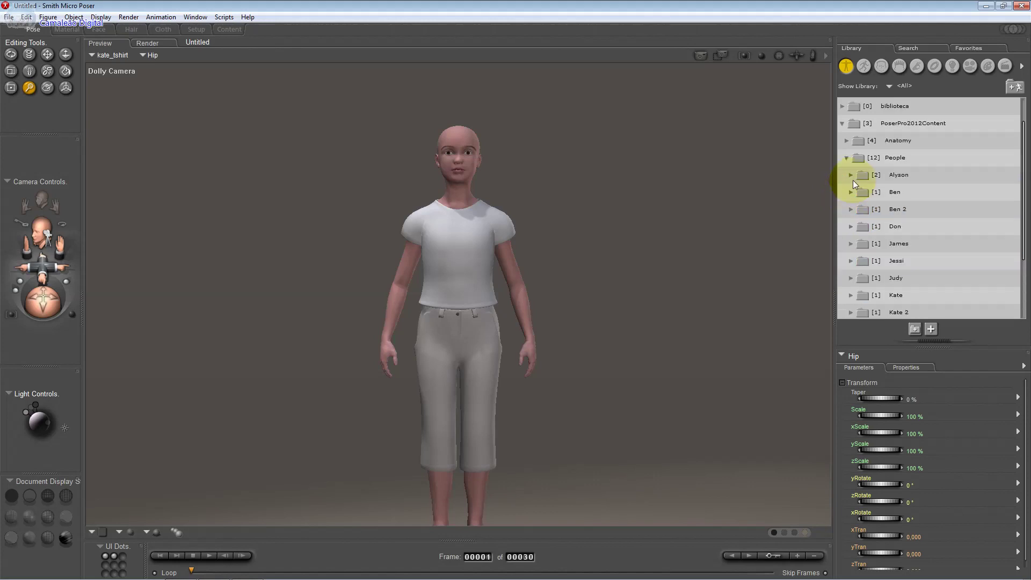
left_click(851, 210)
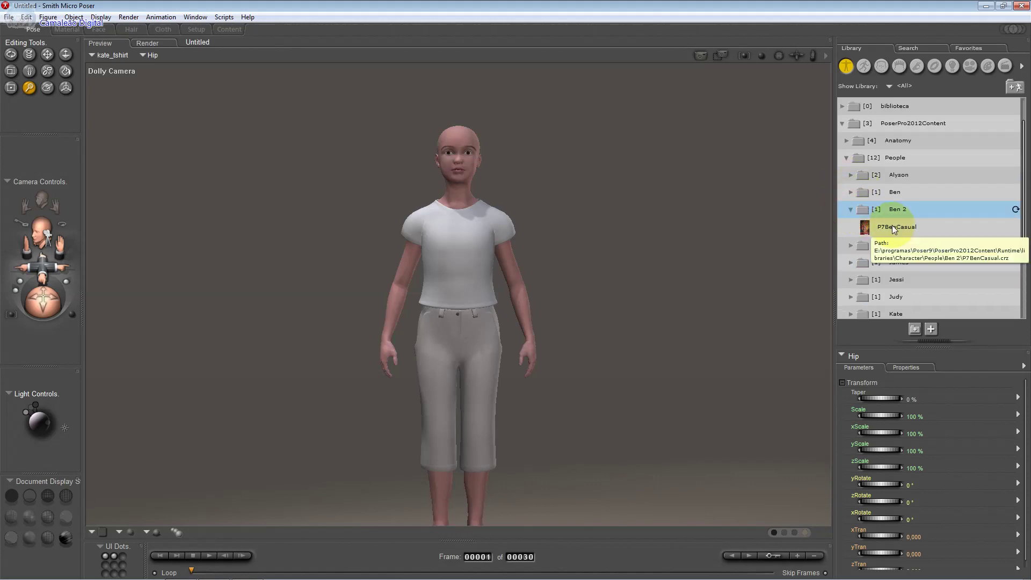
double_click(894, 228)
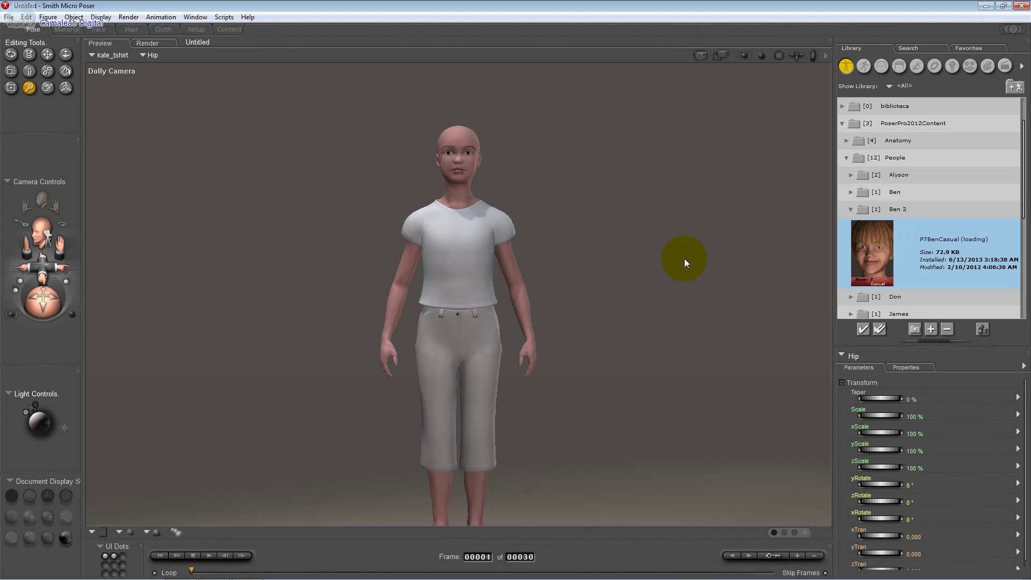
left_click_drag(44, 301, 54, 294)
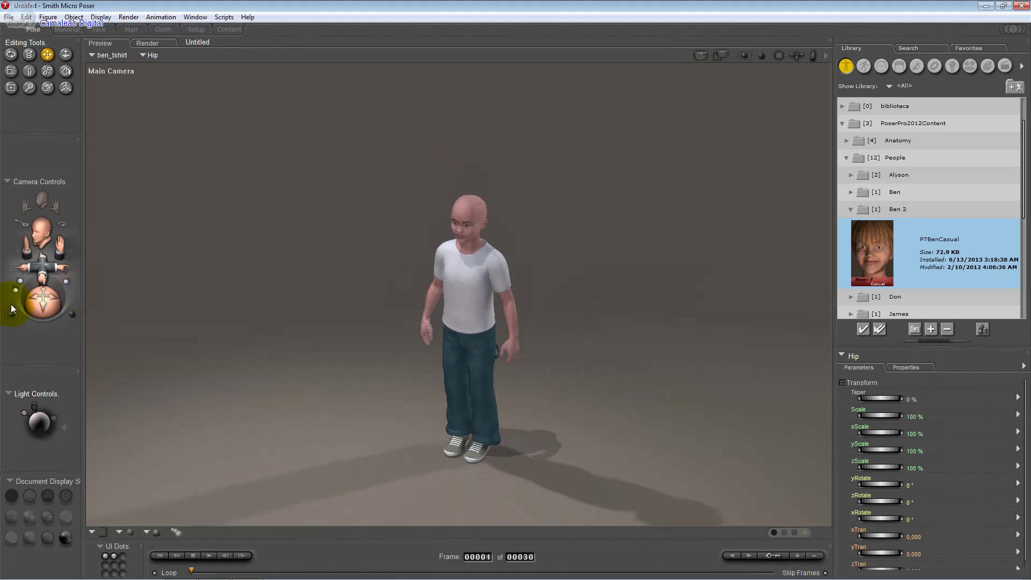
left_click_drag(11, 304, 45, 269)
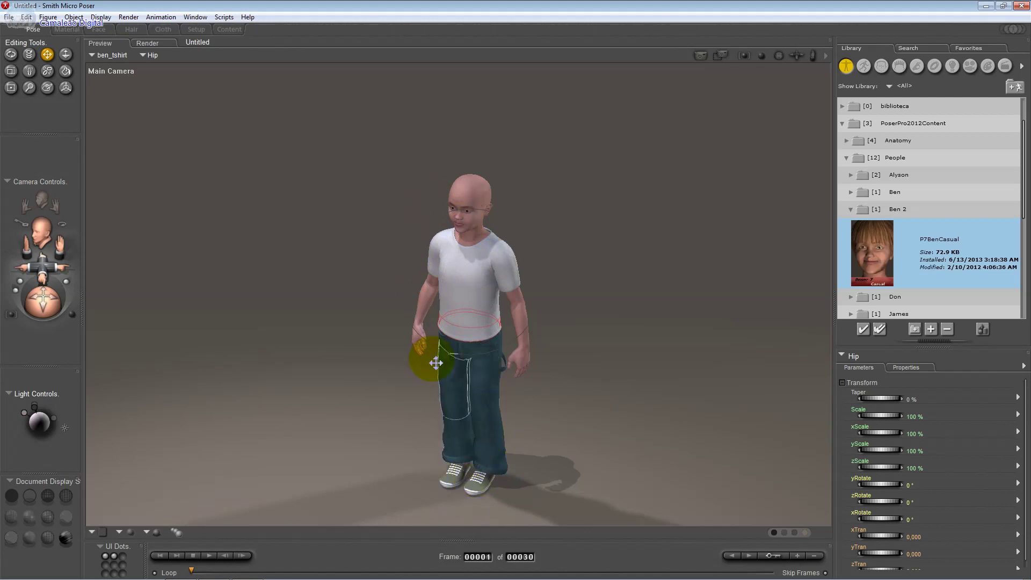
Show Ben as hidden-line and rotate his left forearm inward toward the torso
left_click(67, 495)
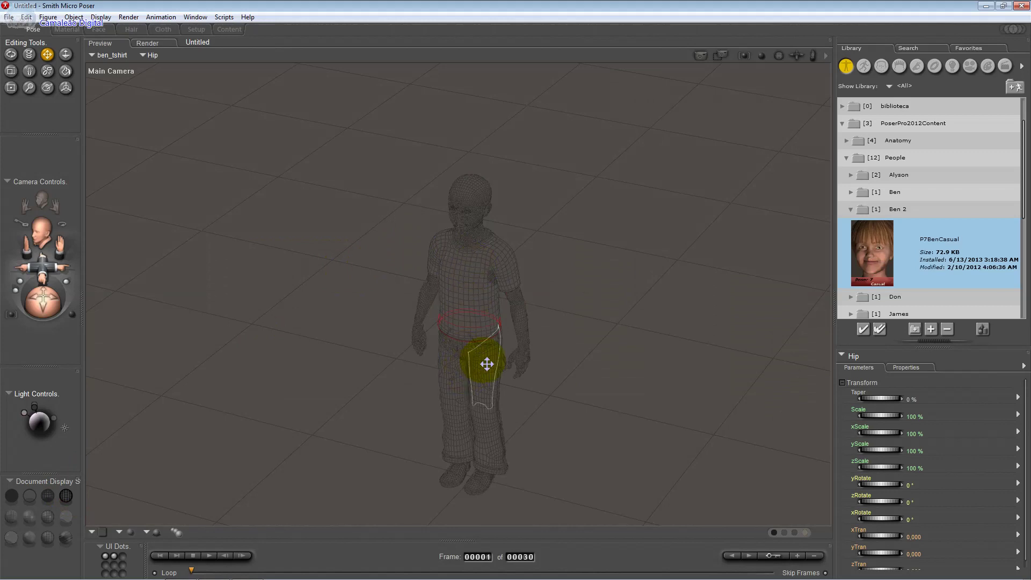
left_click(486, 361)
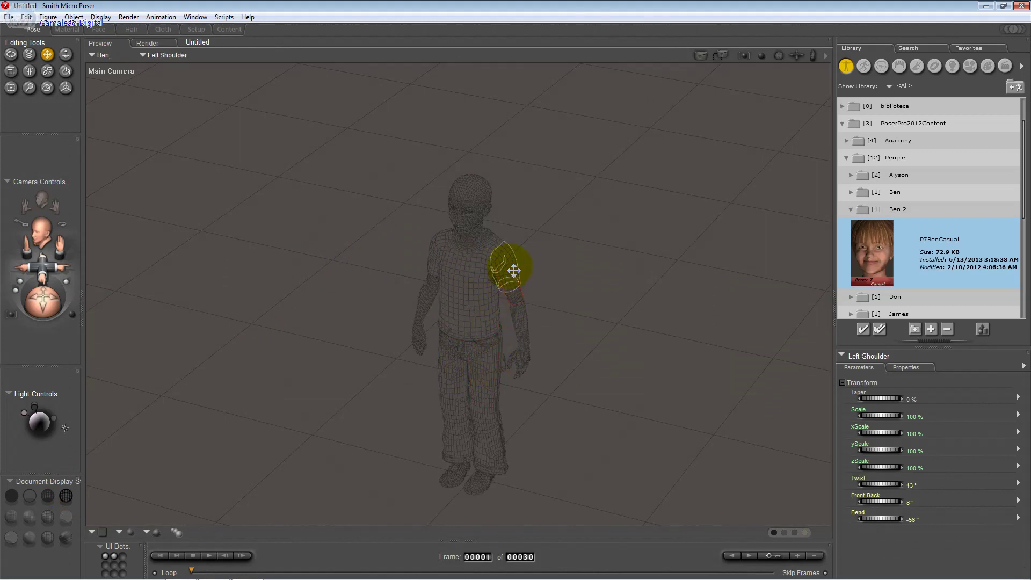
left_click(513, 270)
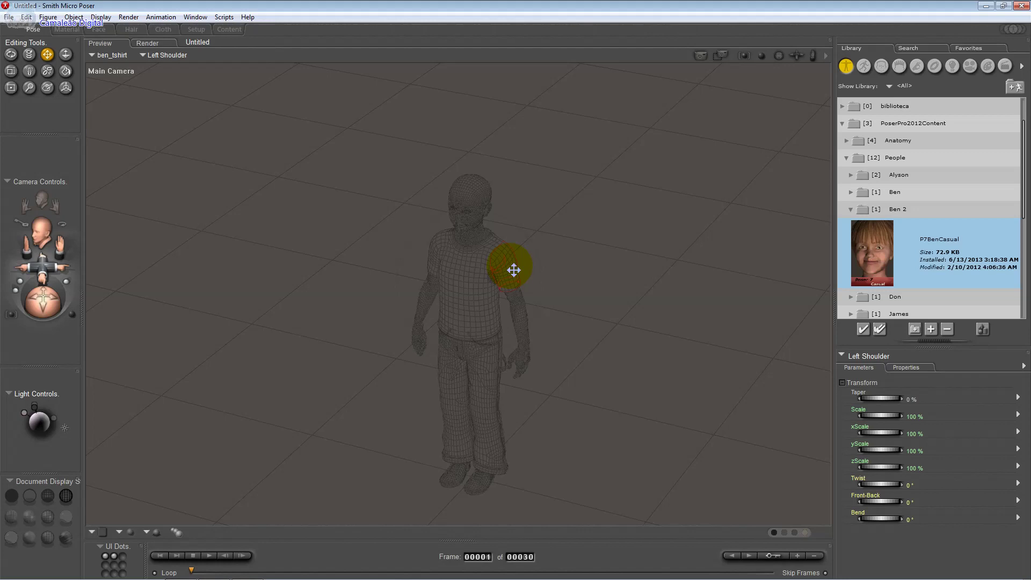
left_click_drag(520, 301, 526, 312)
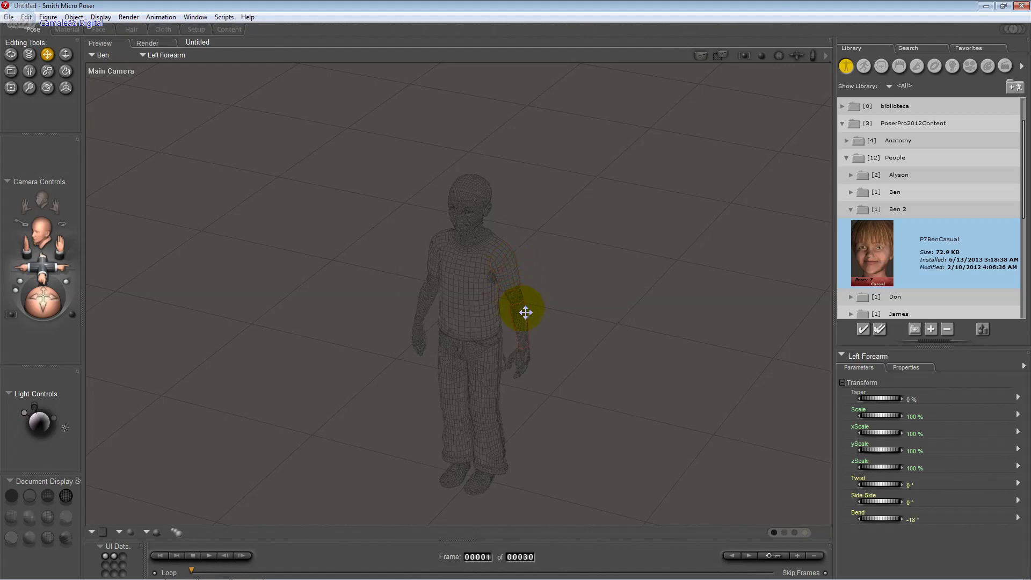
left_click(13, 55)
mouse_move(521, 310)
left_mouse_down()
mouse_move(490, 315)
mouse_move(514, 347)
mouse_move(517, 338)
left_mouse_up()
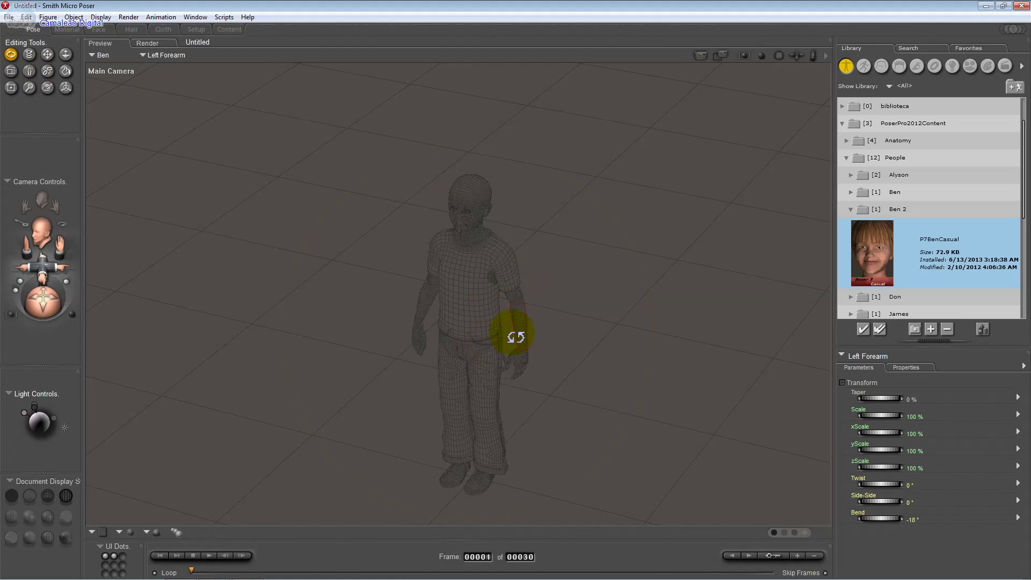
Select Ben's head and tilt it slightly forward, then back upright
left_click(472, 216)
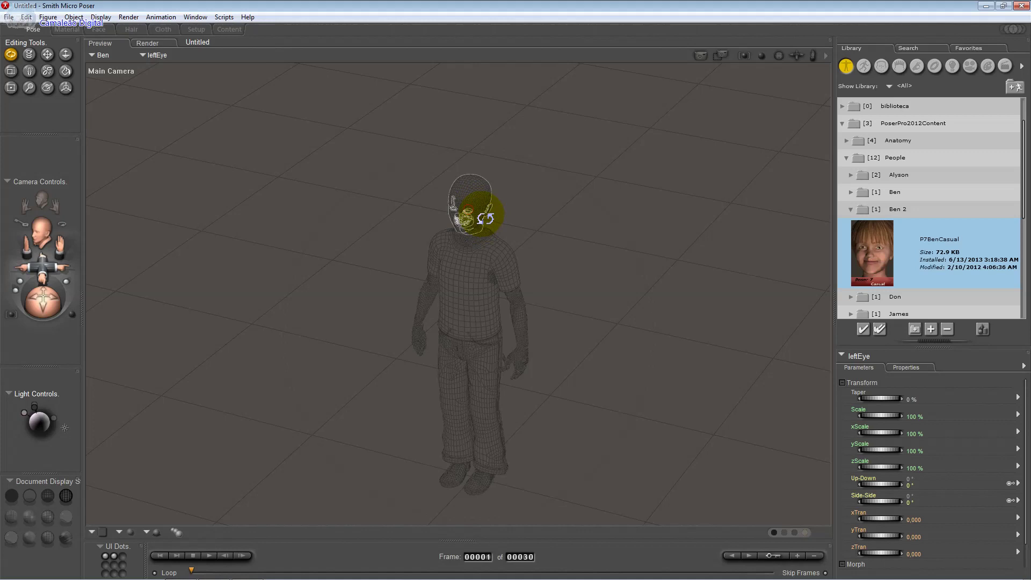
left_click_drag(478, 218, 477, 219)
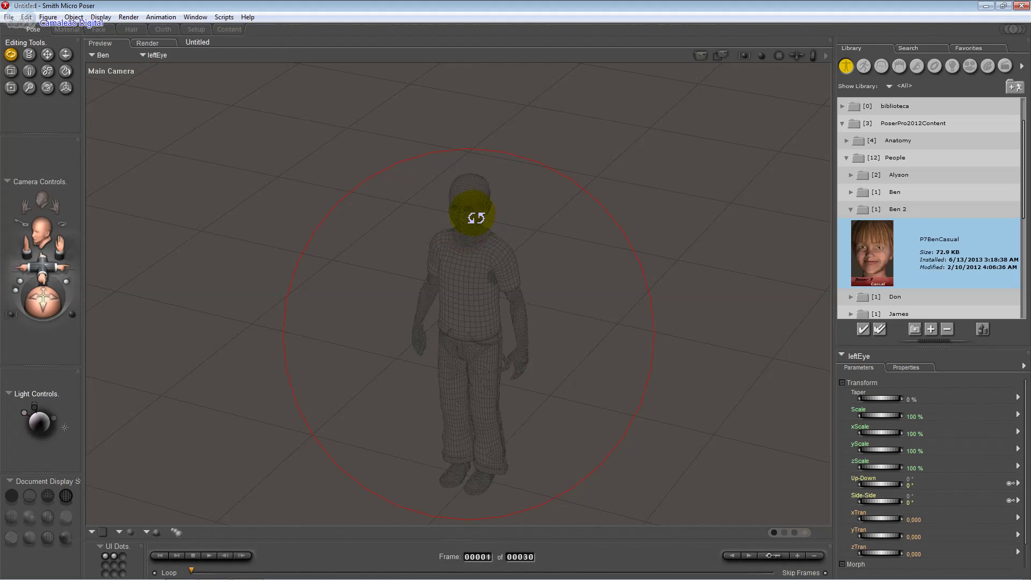
left_click(473, 218)
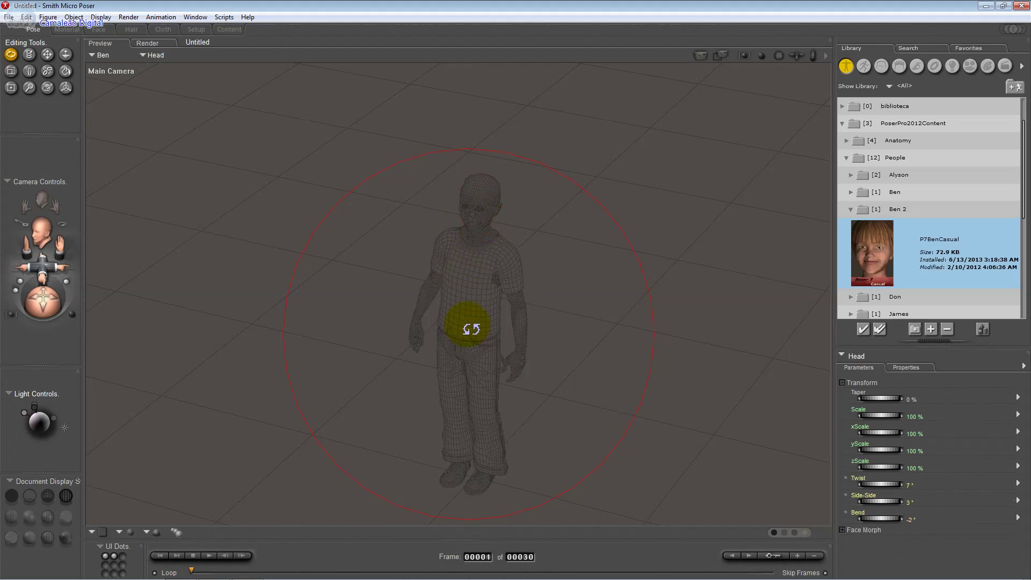
mouse_move(478, 322)
left_mouse_down()
mouse_move(481, 337)
mouse_move(481, 319)
left_mouse_up()
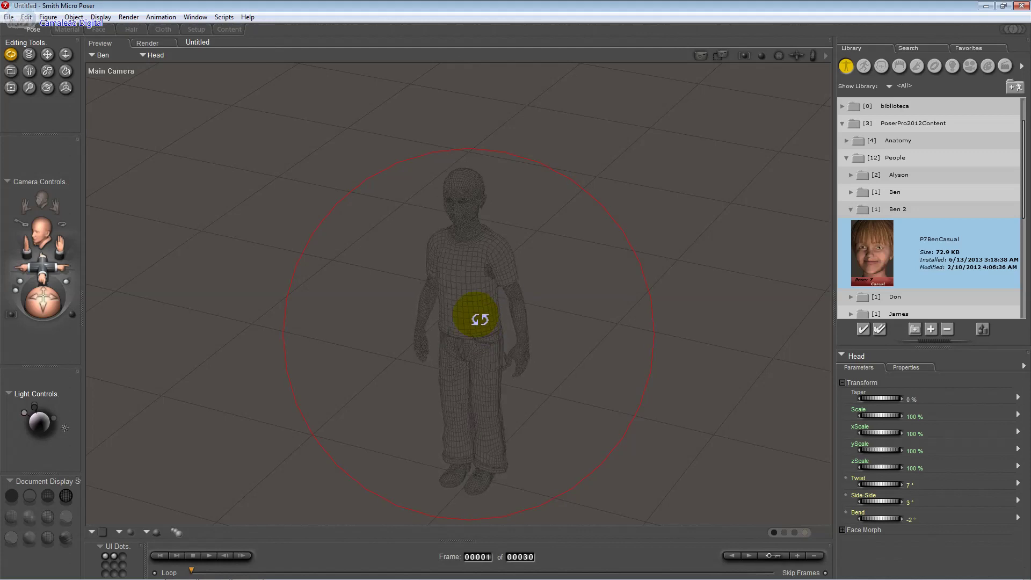
left_click(482, 321)
left_click(29, 54)
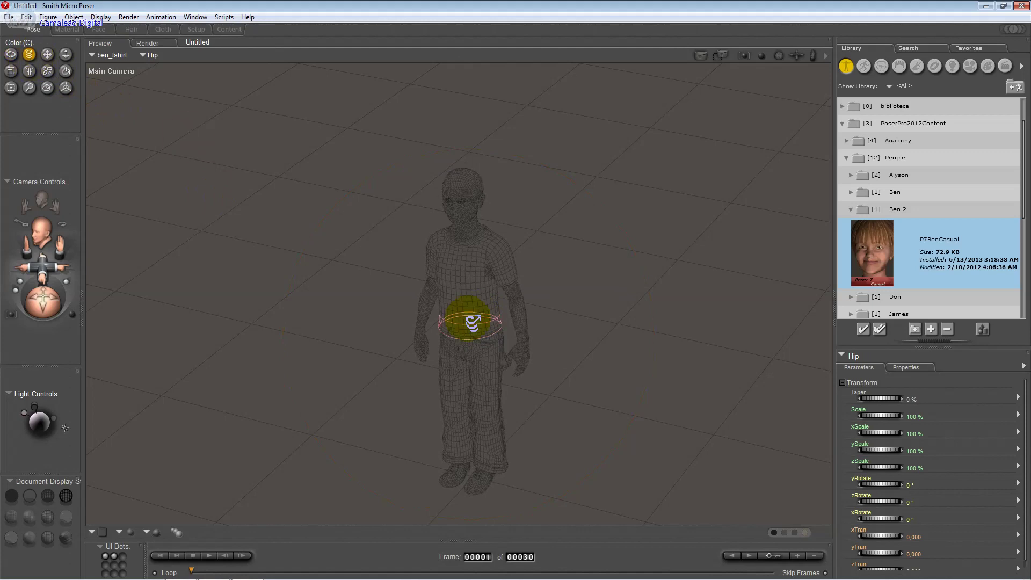
Twist Ben's hips slightly and try texture-shaded, hidden-line and wireframe displays
left_click_drag(474, 322, 459, 336)
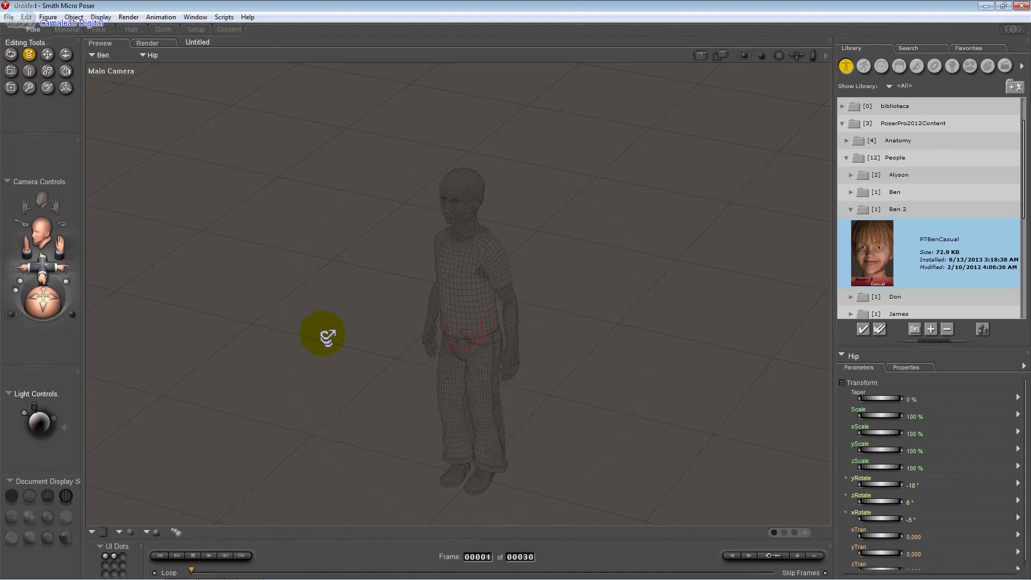
left_click(65, 537)
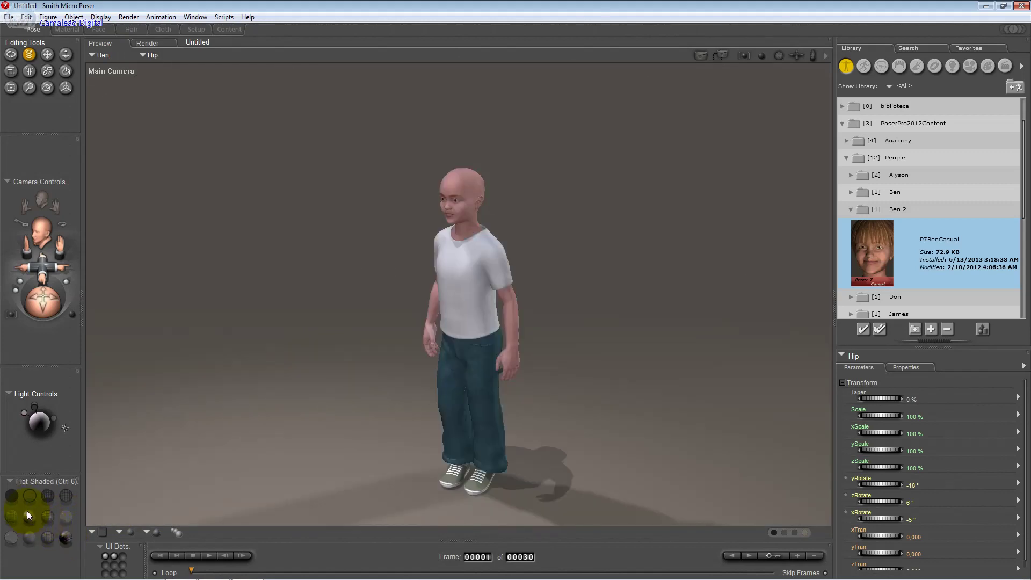
left_click(30, 497)
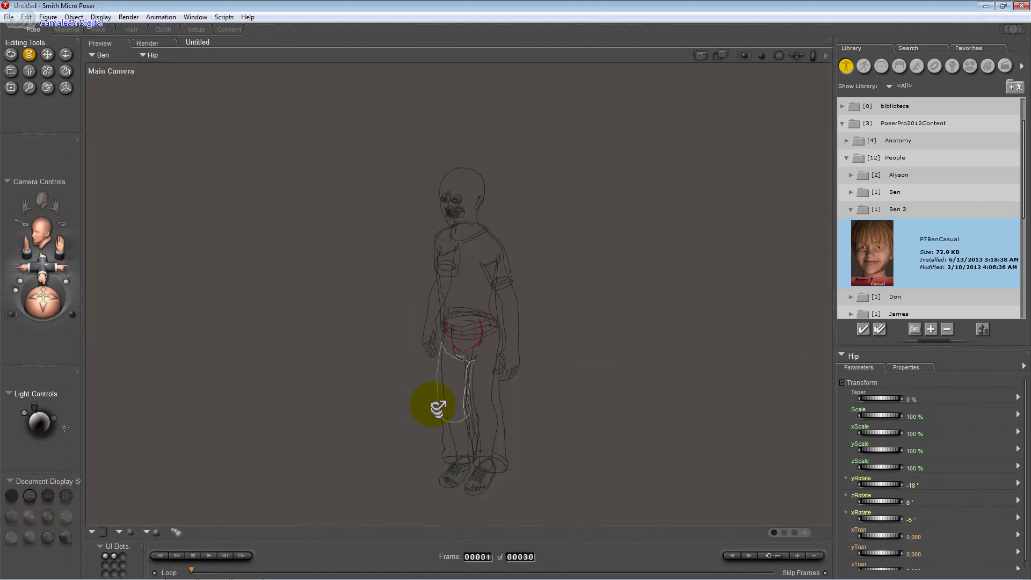
left_click(49, 496)
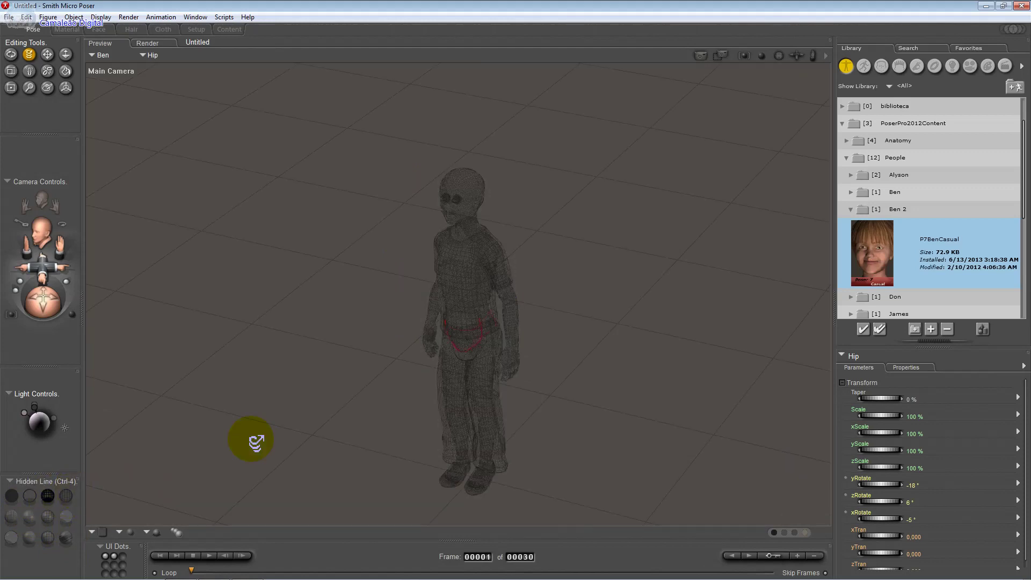
Try outline and silhouette styles, settle on wireframe, and open the Alyson library folder
left_click(30, 496)
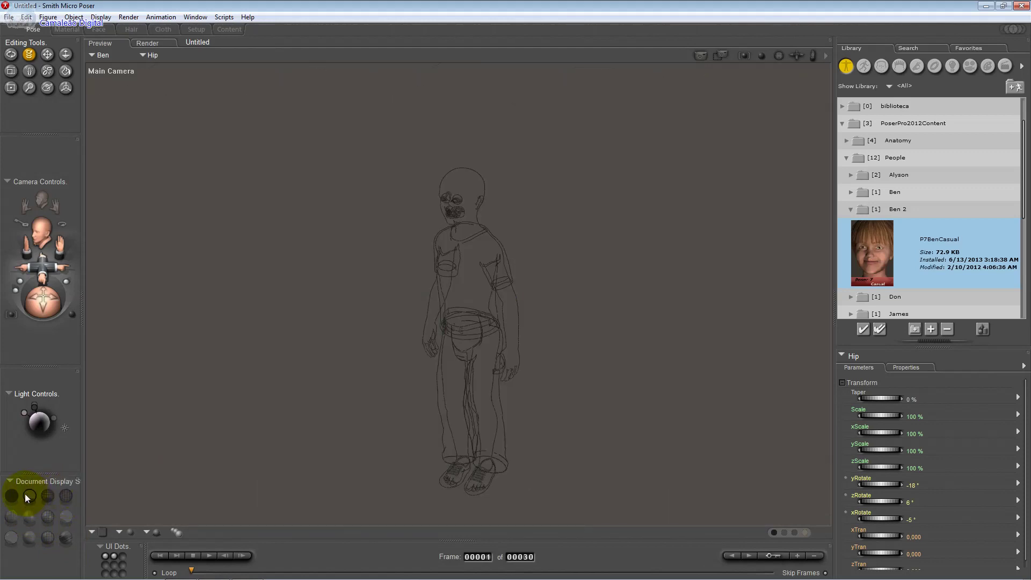
left_click(8, 497)
left_click(23, 496)
left_click(43, 498)
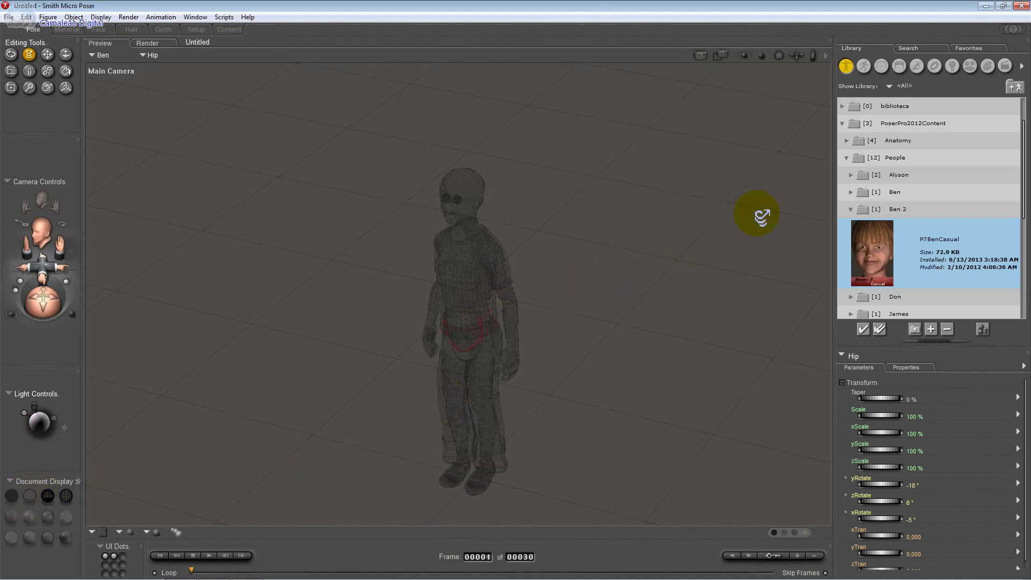
left_click(852, 175)
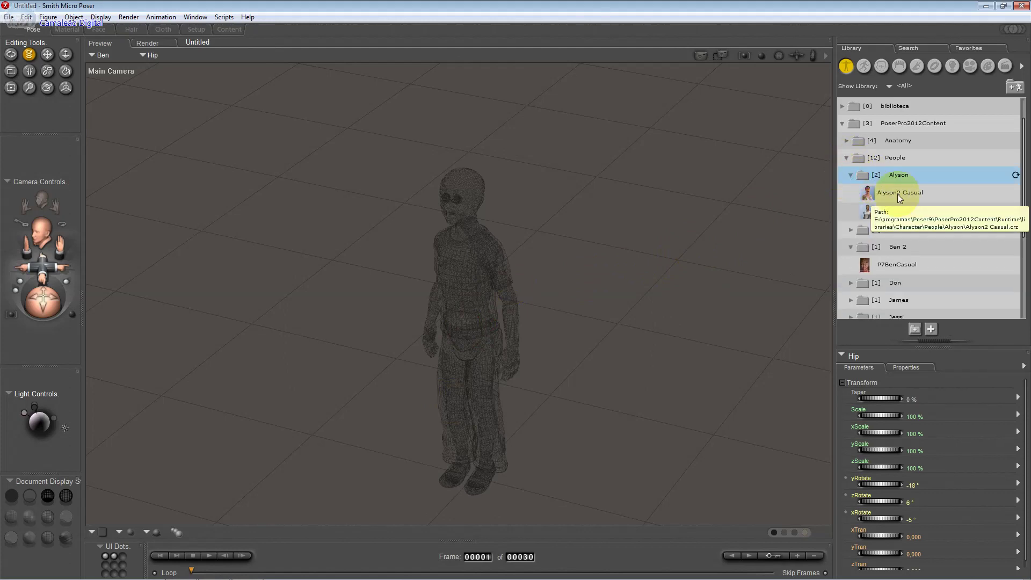
Preview Alyson2 Casual and Alyson_Casual, then delete Ben's body figure
left_click(899, 196)
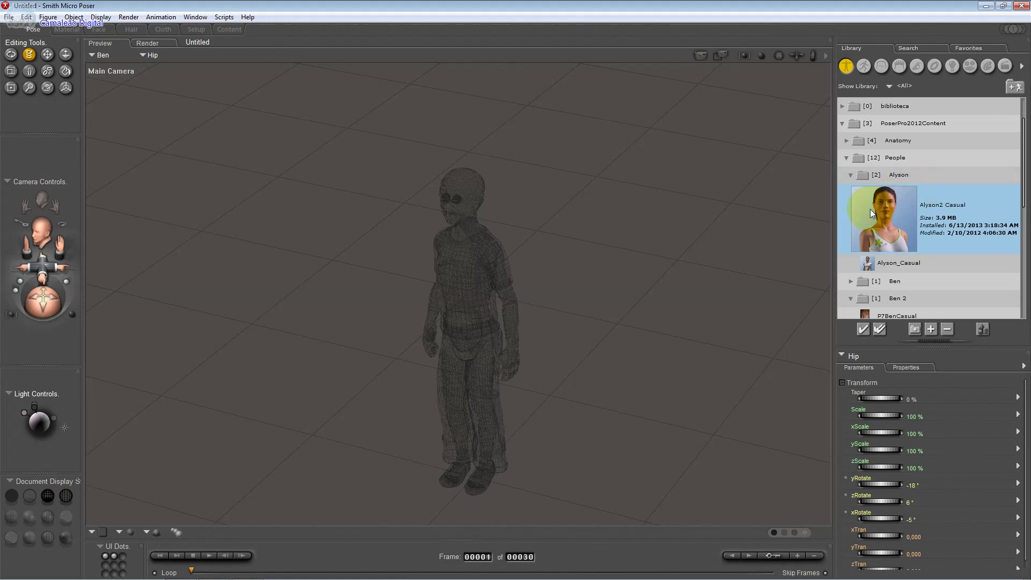
left_click(886, 258)
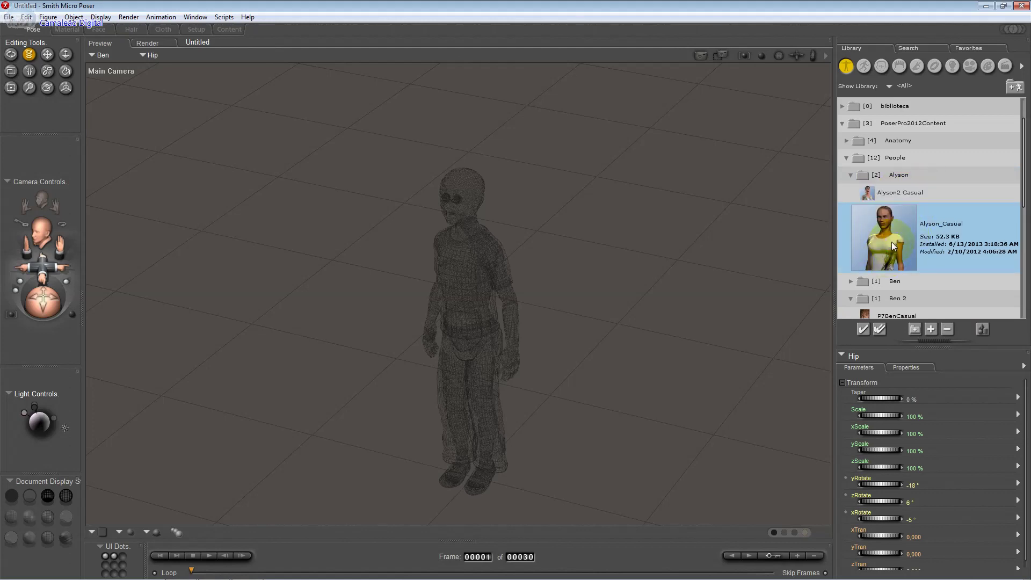
left_click_drag(893, 245, 476, 285)
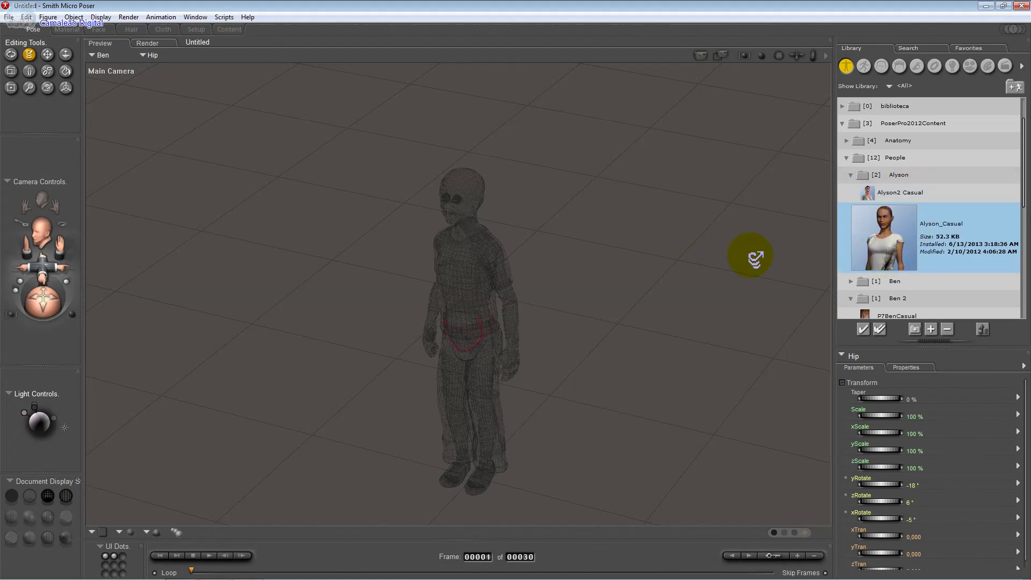
left_click(476, 285)
key("Return")
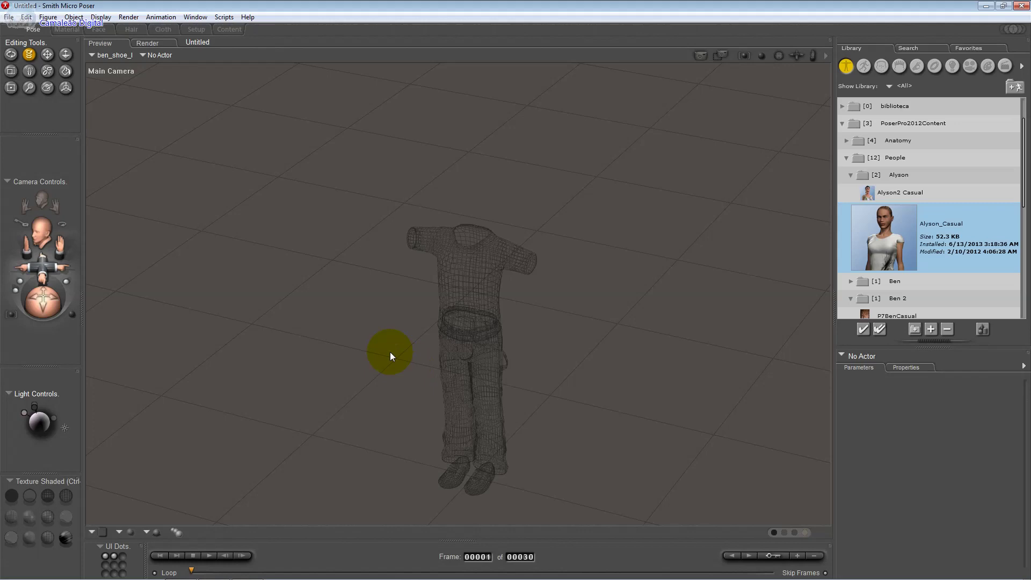
Switch to outline display, select ben_tshirt in front view, and request its deletion
left_click(67, 537)
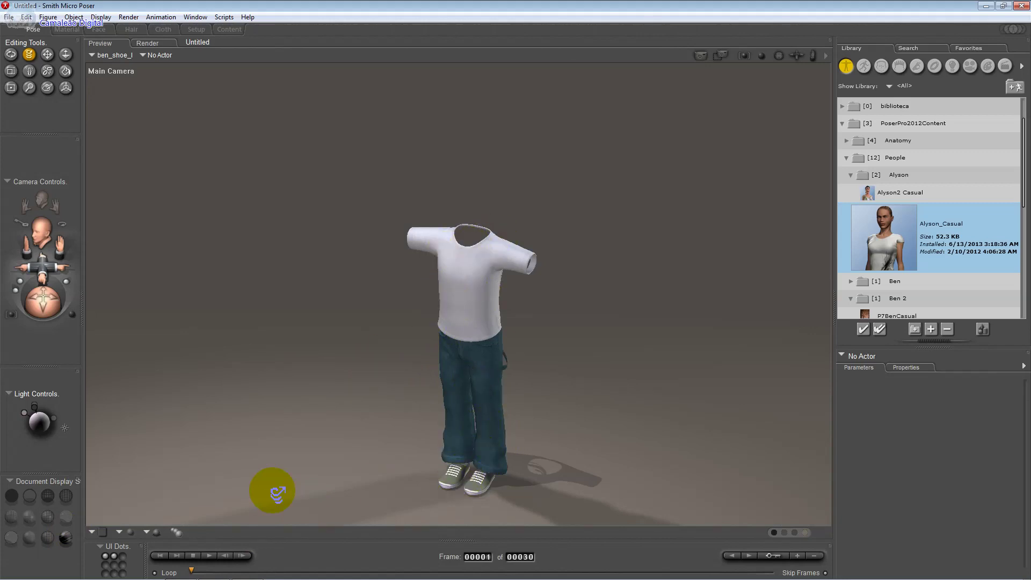
left_click(24, 496)
left_click(465, 317)
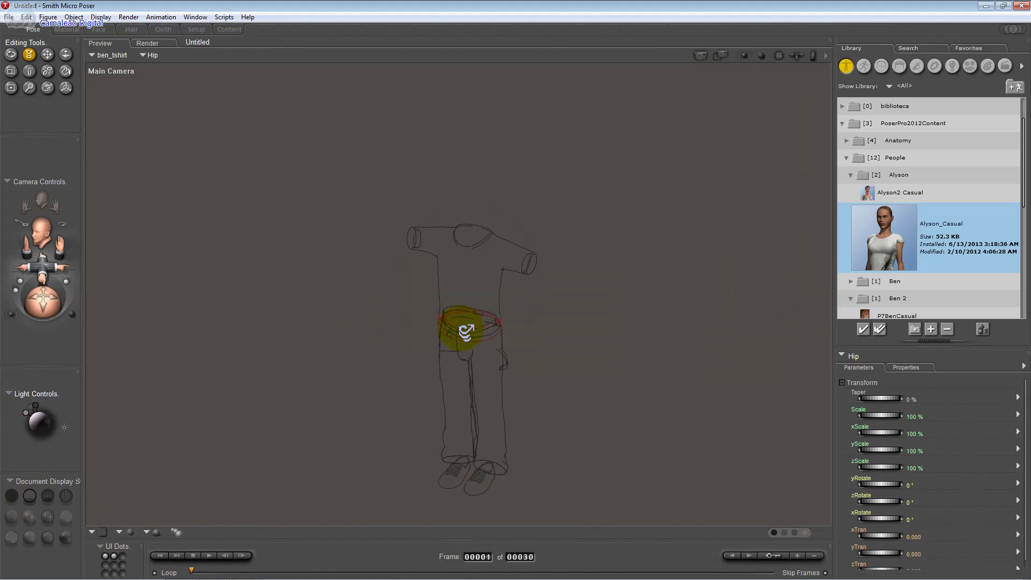
key("ctrl+z")
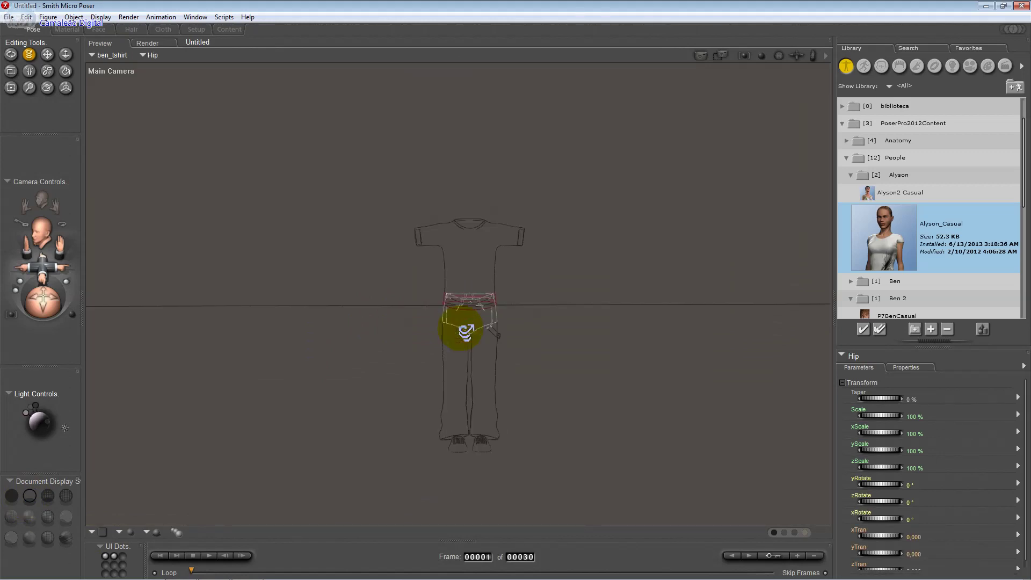
key("Delete")
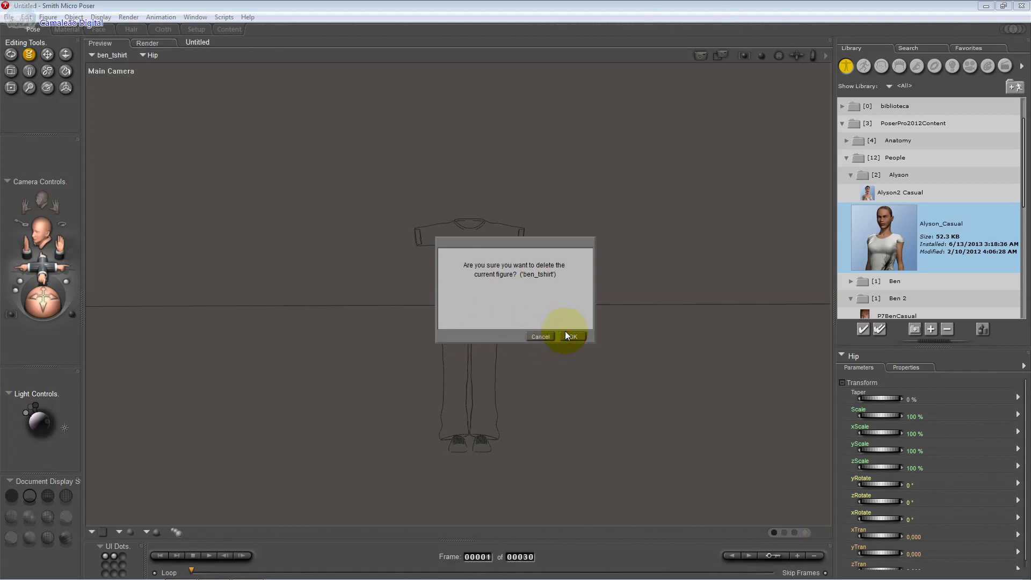
Confirm deleting ben_tshirt and taper the ben_pants hip to -46%
left_click(569, 337)
left_click(465, 311)
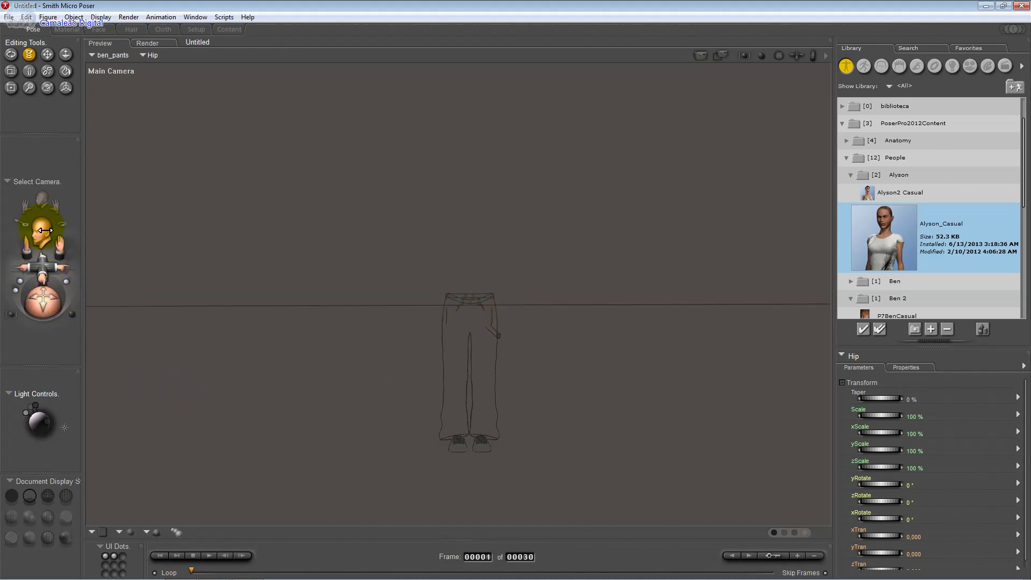
key("a")
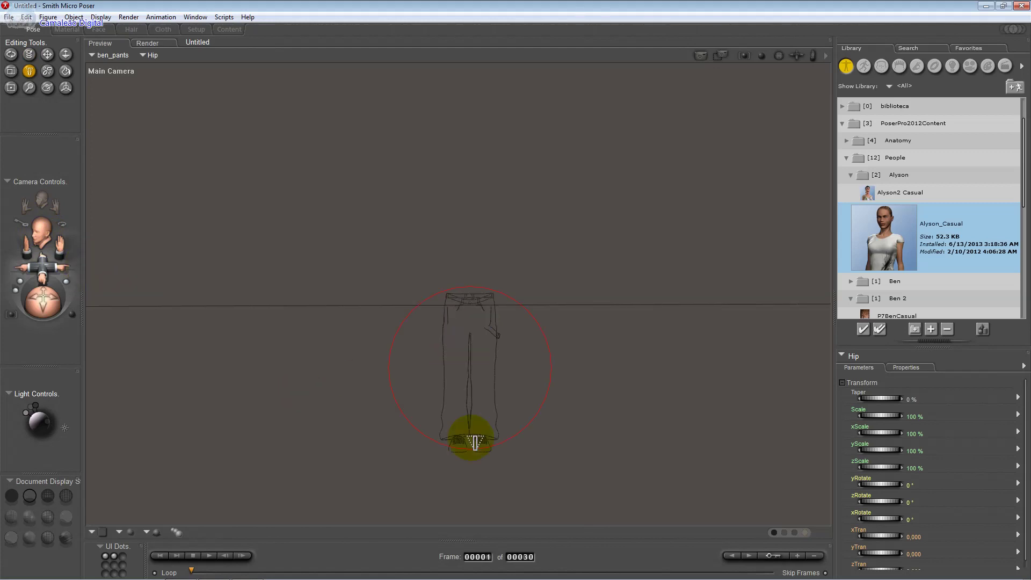
mouse_move(474, 440)
left_mouse_down()
mouse_move(411, 209)
mouse_move(436, 270)
left_mouse_up()
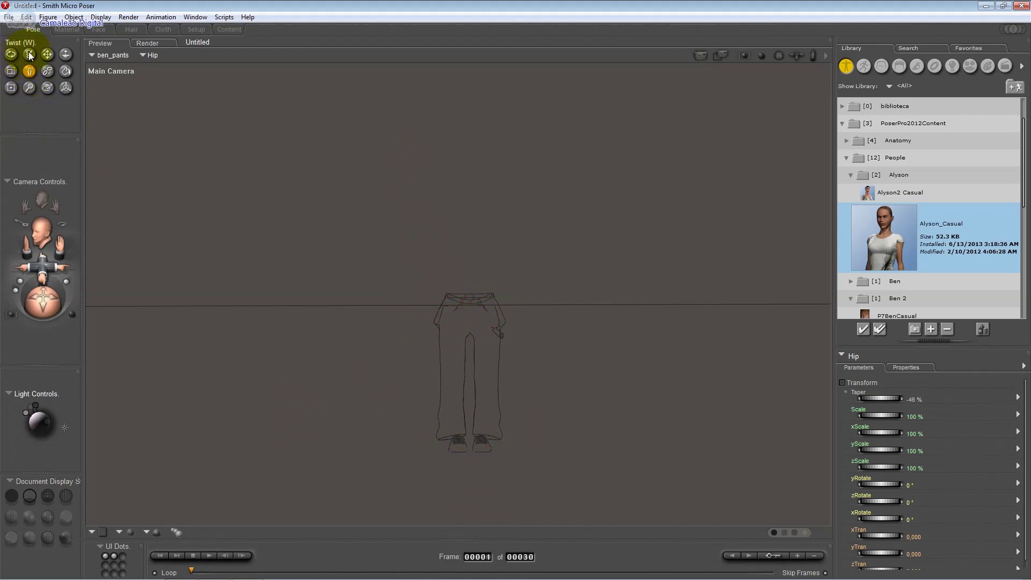
left_click(46, 54)
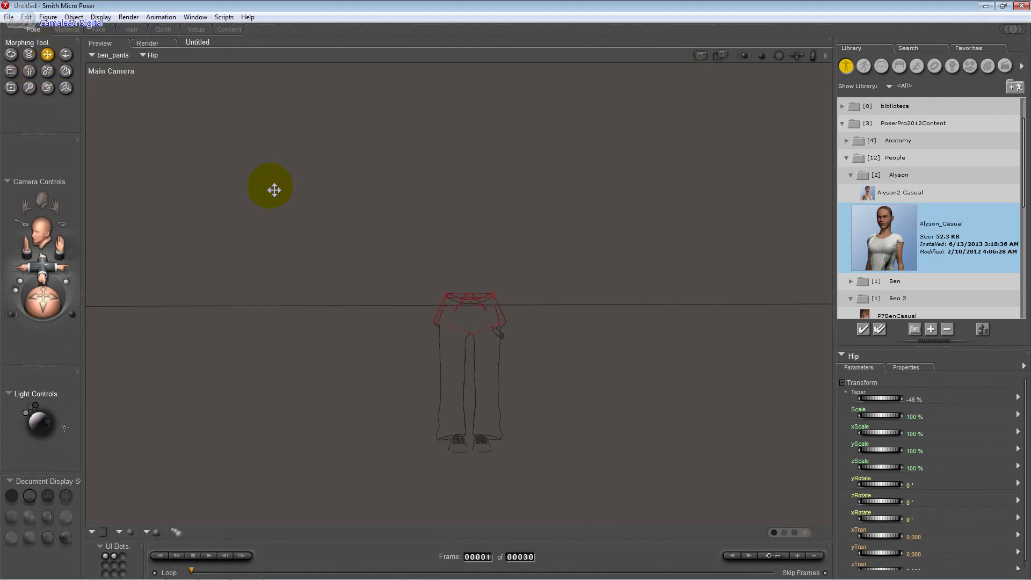
Move the pants hip up, switch to wireframe, and orbit to look down on the pants
mouse_move(479, 317)
left_mouse_down()
mouse_move(483, 293)
mouse_move(497, 313)
mouse_move(476, 302)
mouse_move(498, 281)
mouse_move(464, 276)
left_mouse_up()
left_click(47, 518)
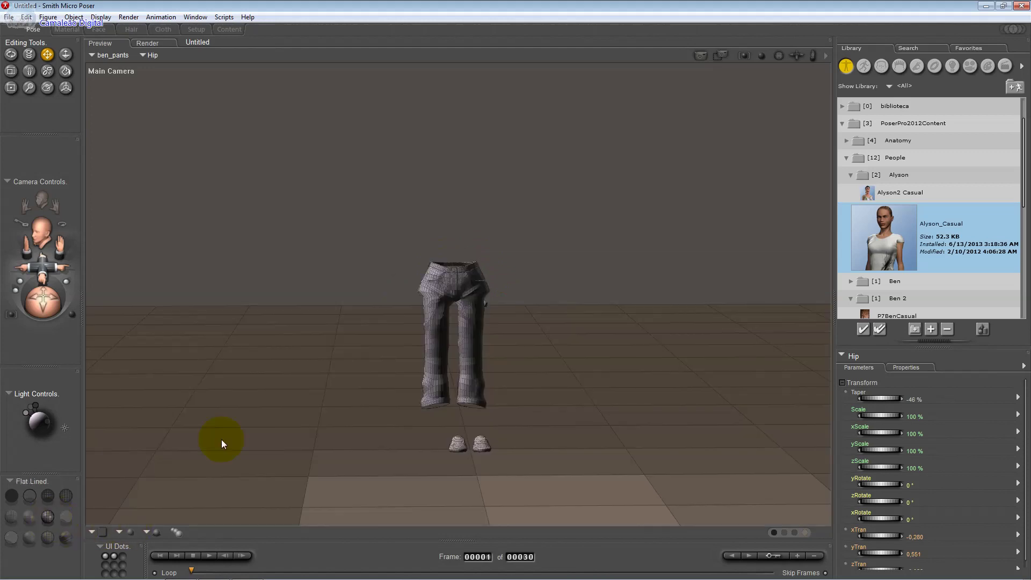
left_click(66, 496)
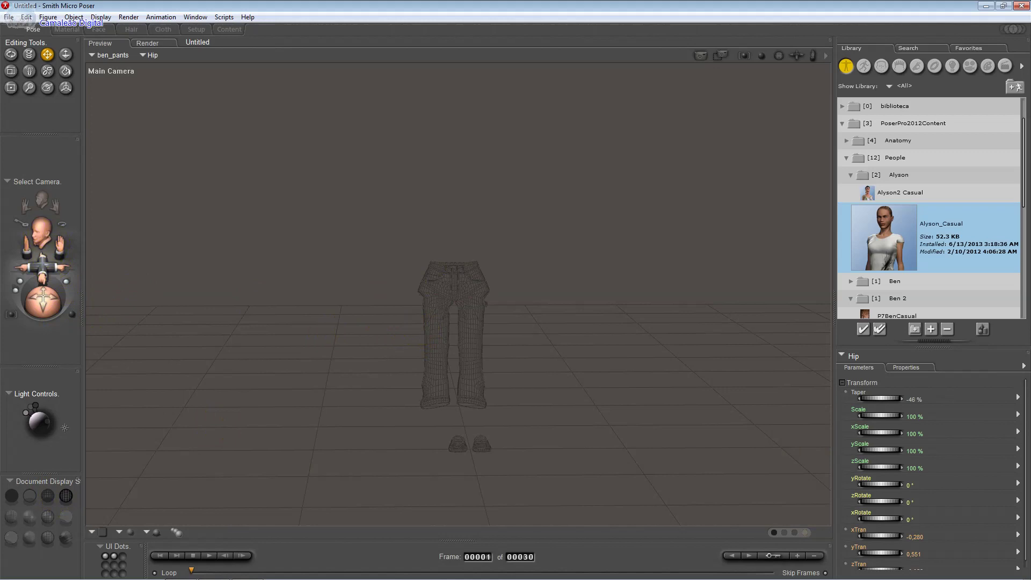
left_click_drag(59, 292, 70, 271)
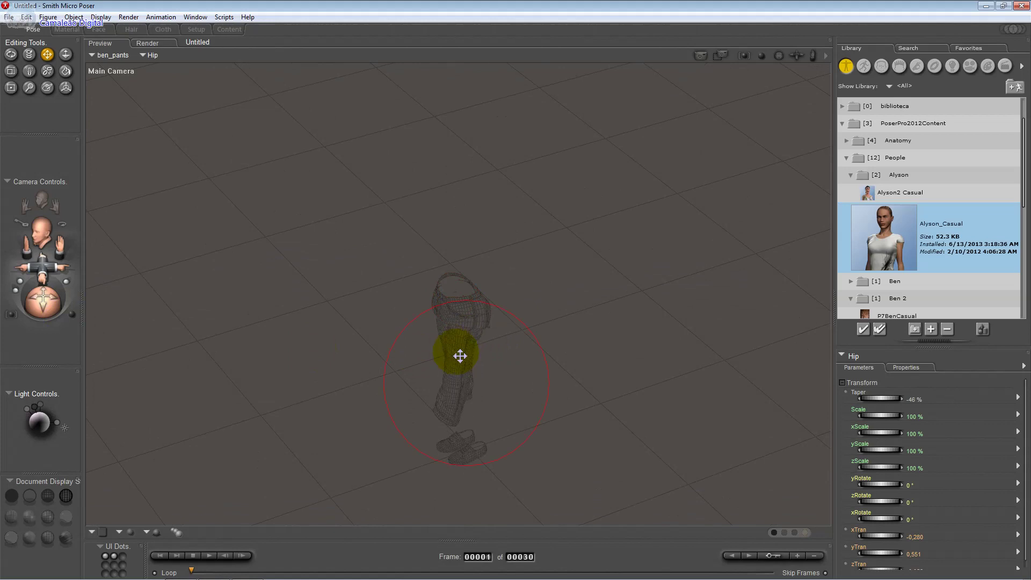
Taper the pants' left thigh and Ben's left shoe
left_click(477, 352)
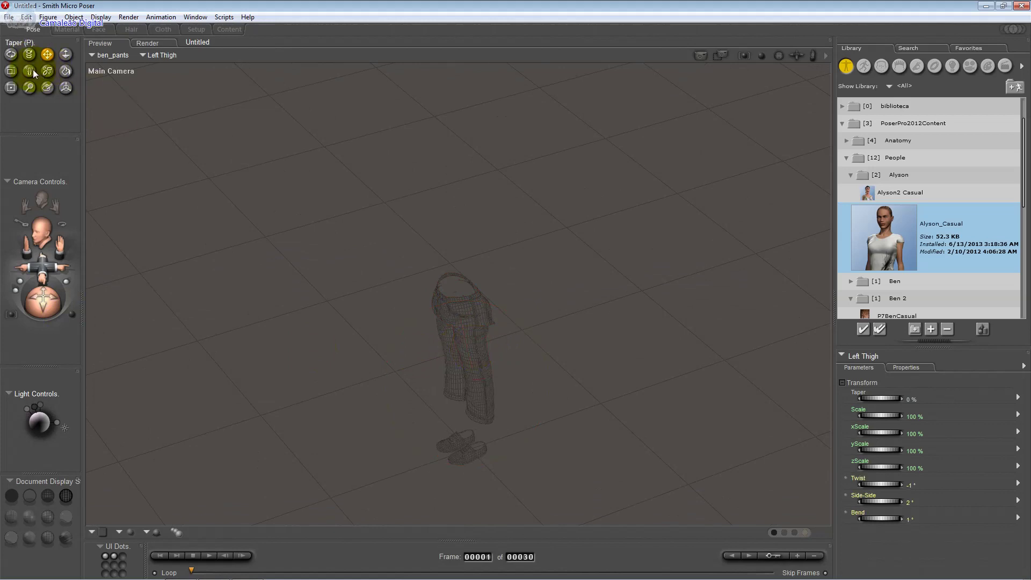
key("w")
left_click_drag(477, 348, 432, 418)
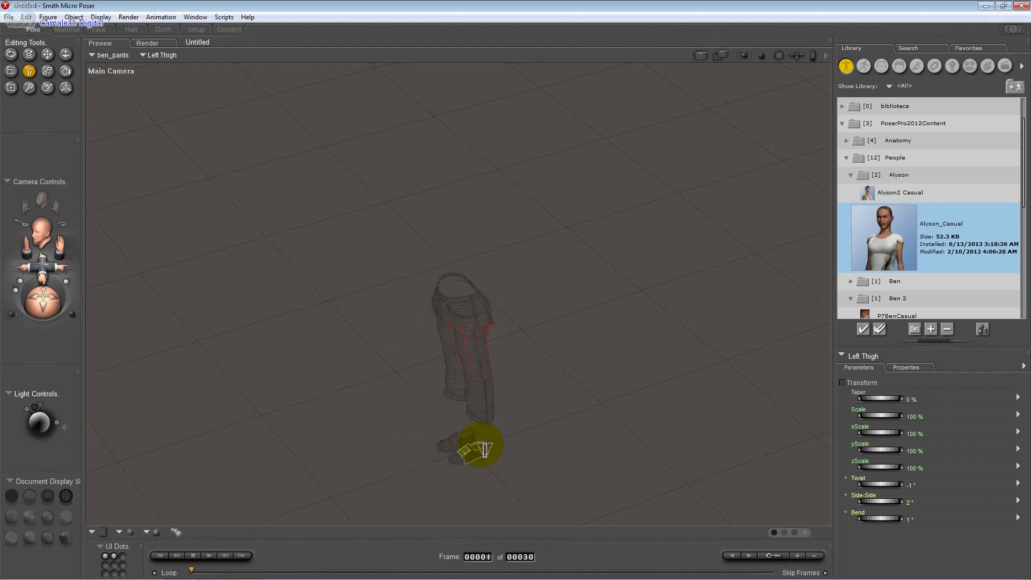
left_click(476, 452)
left_click_drag(477, 463, 480, 441)
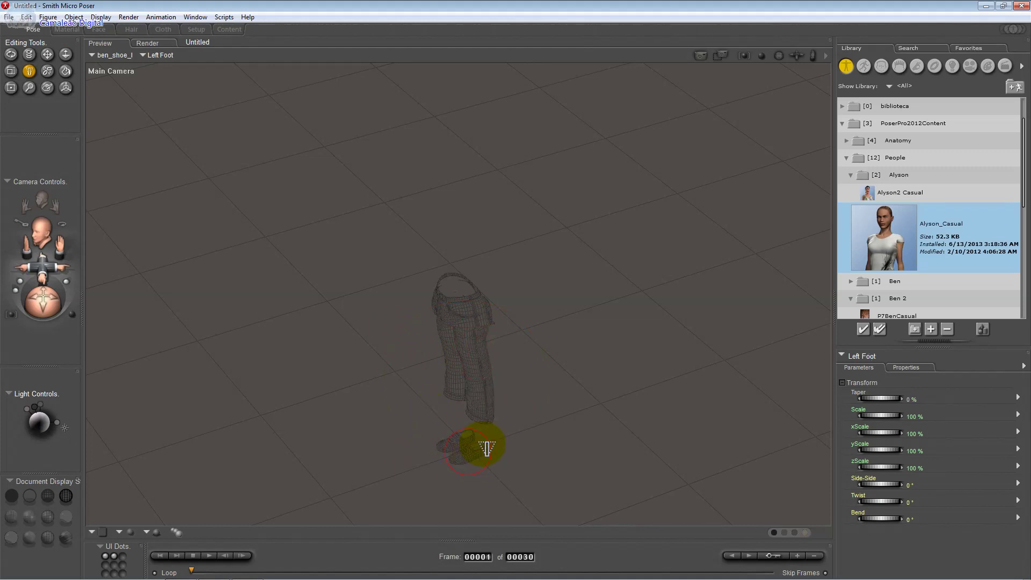
left_click(428, 476)
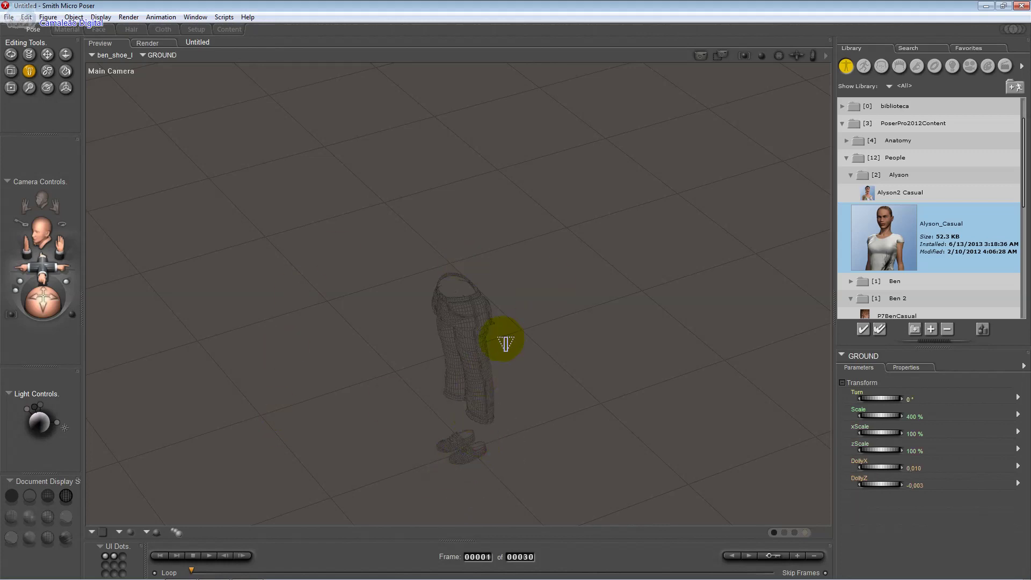
Reselect the pants hip and taper it to widen the waist
left_click(462, 295)
left_click(463, 305)
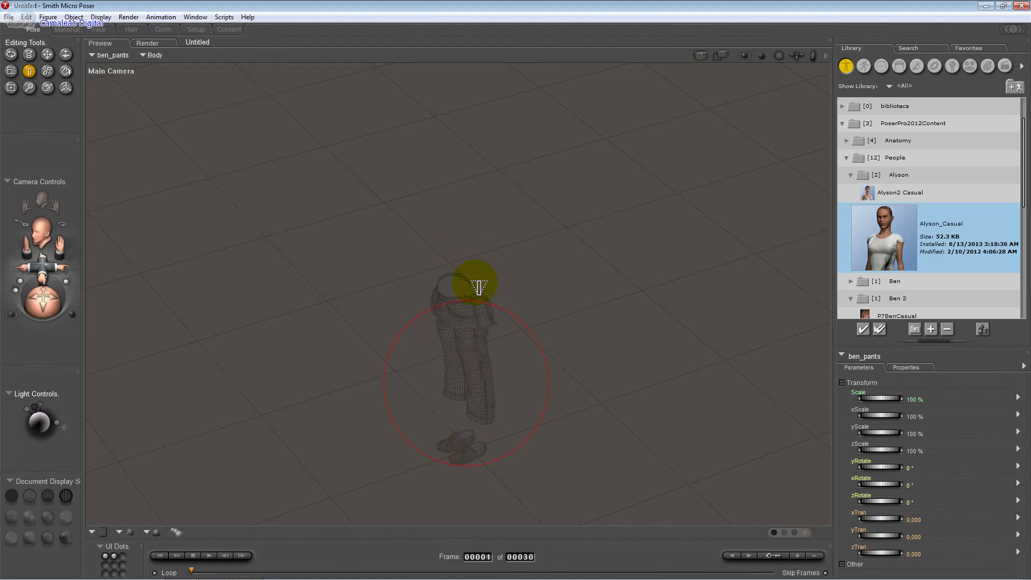
left_click(486, 305)
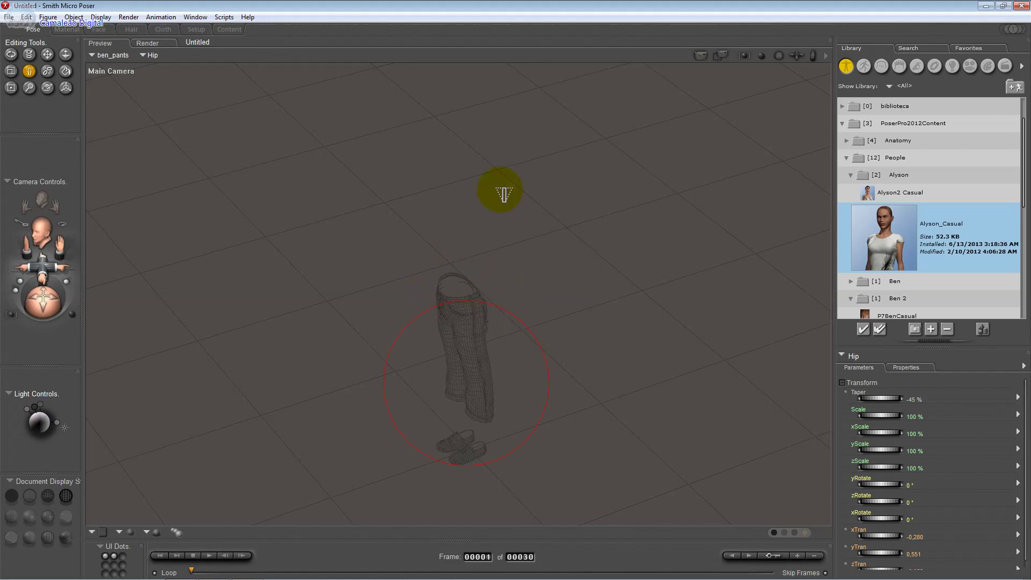
mouse_move(471, 430)
left_mouse_down()
mouse_move(315, 401)
mouse_move(508, 360)
left_mouse_up()
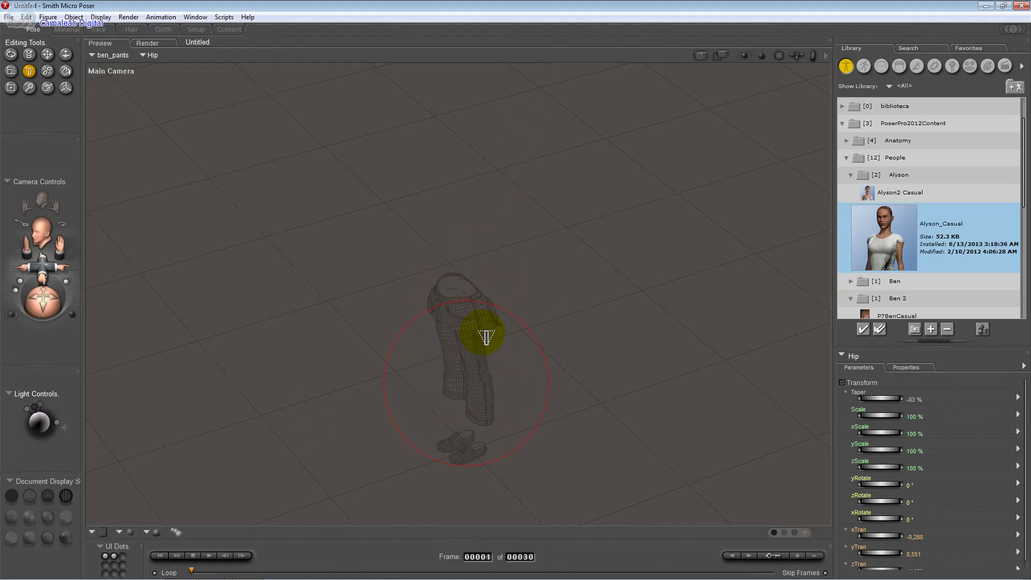
Slightly taper the pants' left and right thighs, then select the ground
left_click(457, 353)
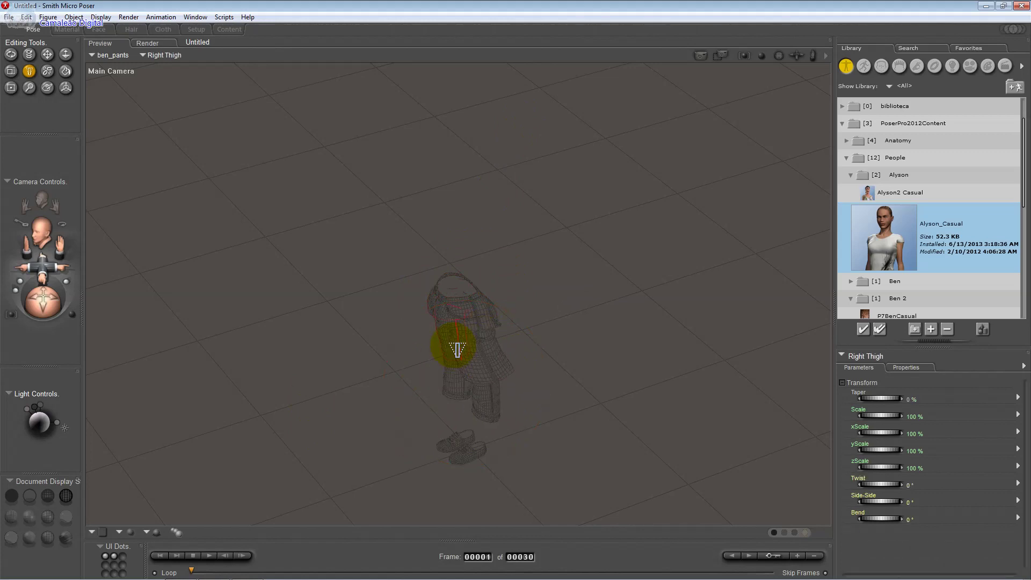
left_click(471, 357)
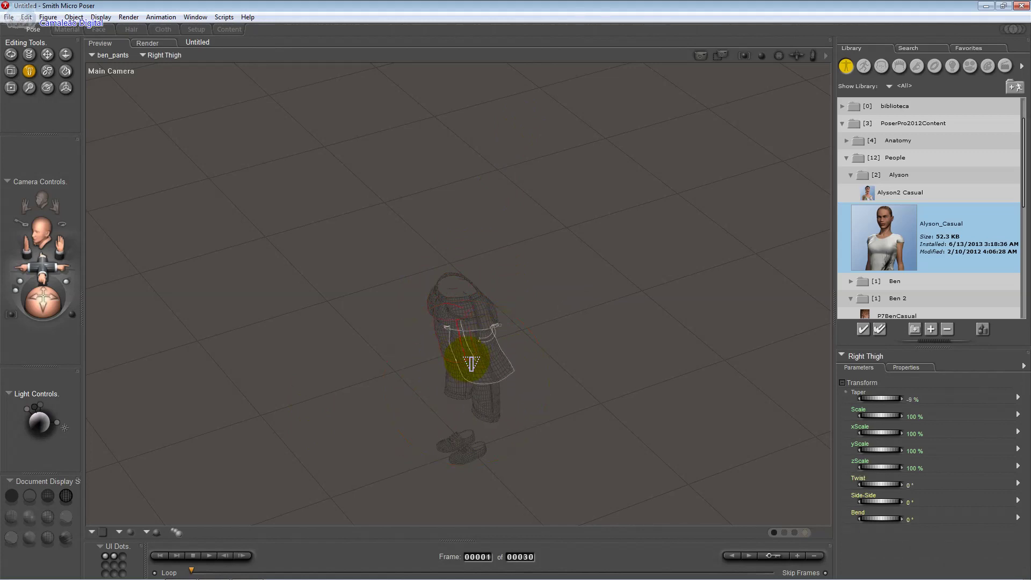
left_click(471, 361)
left_click(449, 350)
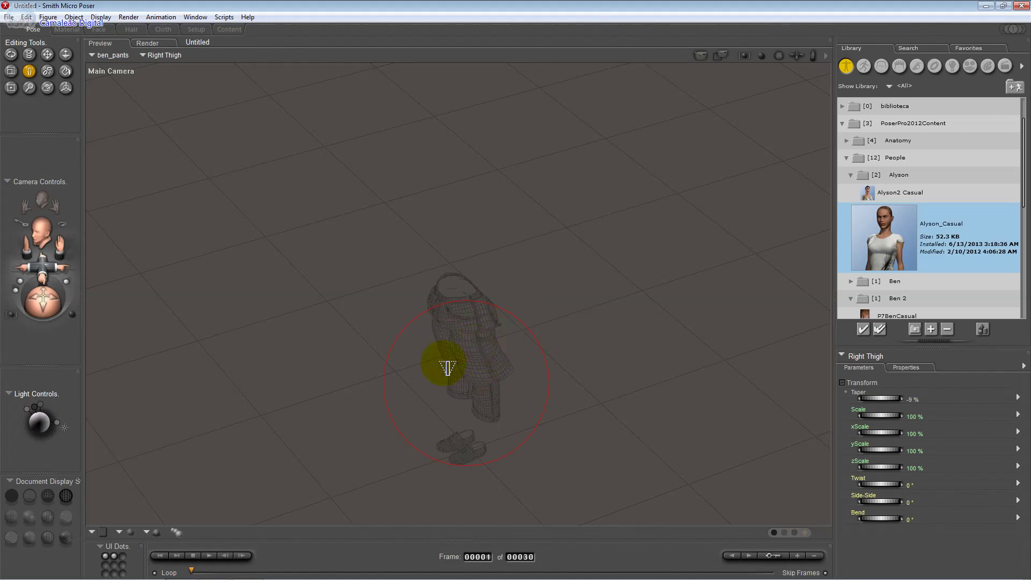
left_click(477, 323)
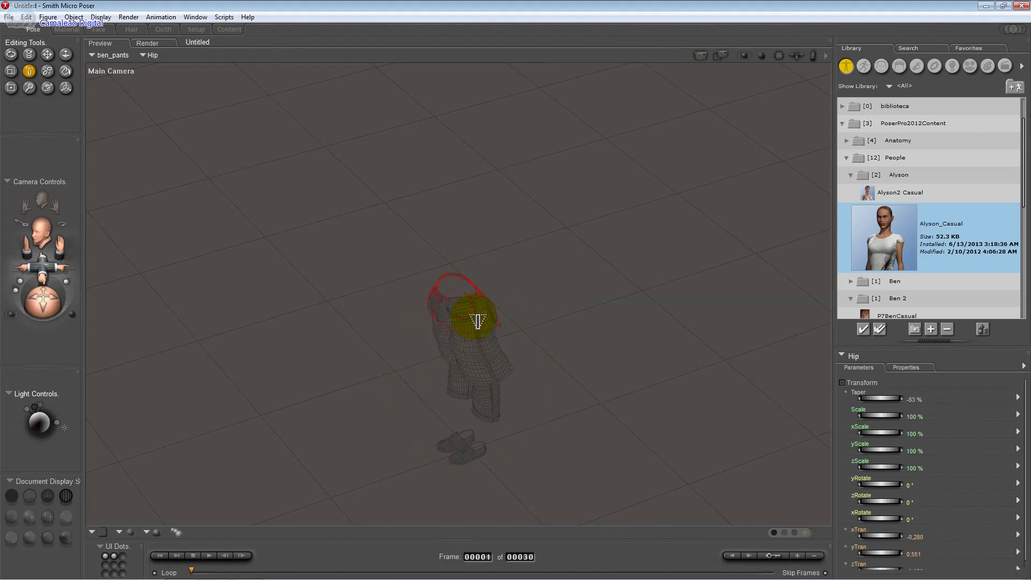
left_click(387, 272)
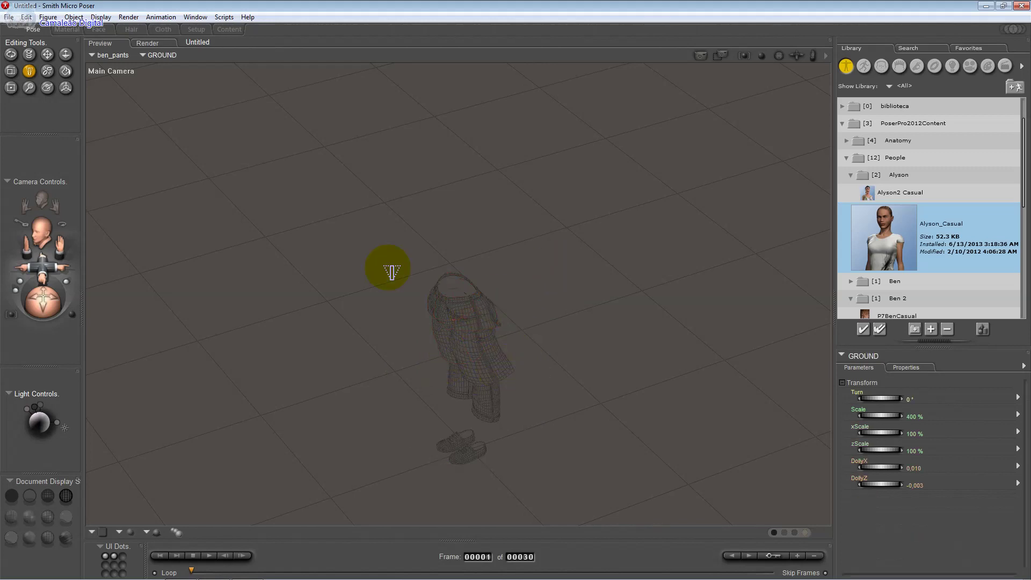
Open the Group Editor, mark a region over the pants, and close it
left_click(11, 87)
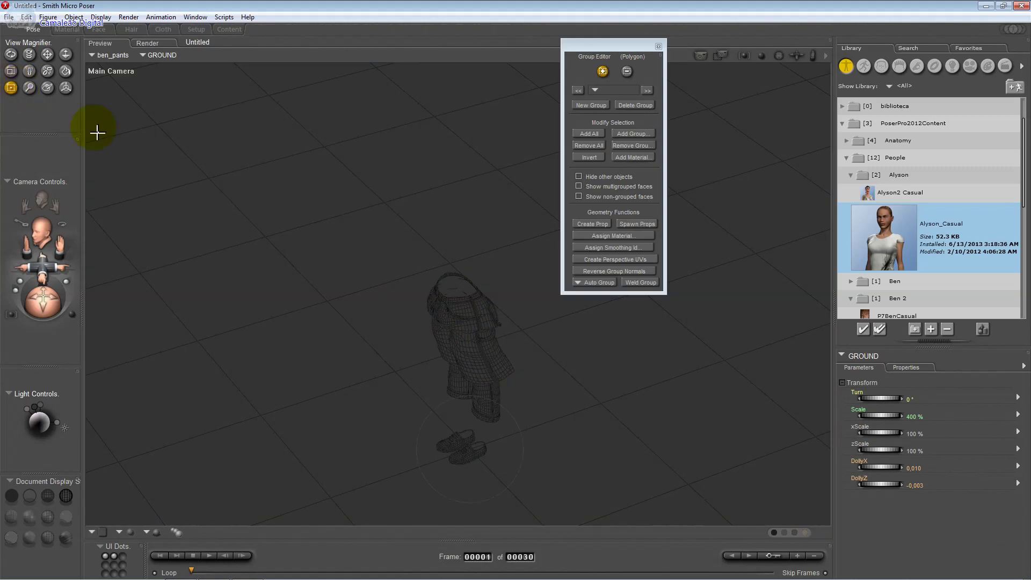
left_click_drag(365, 250, 540, 393)
left_click(659, 47)
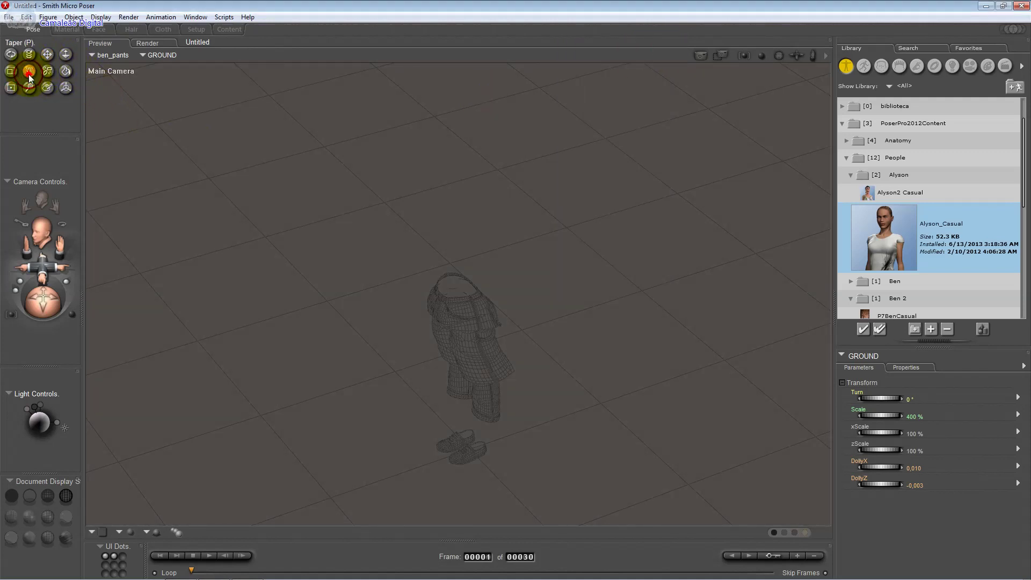
Delete the ben_pants figure, leaving only Ben's shoes
left_click(13, 57)
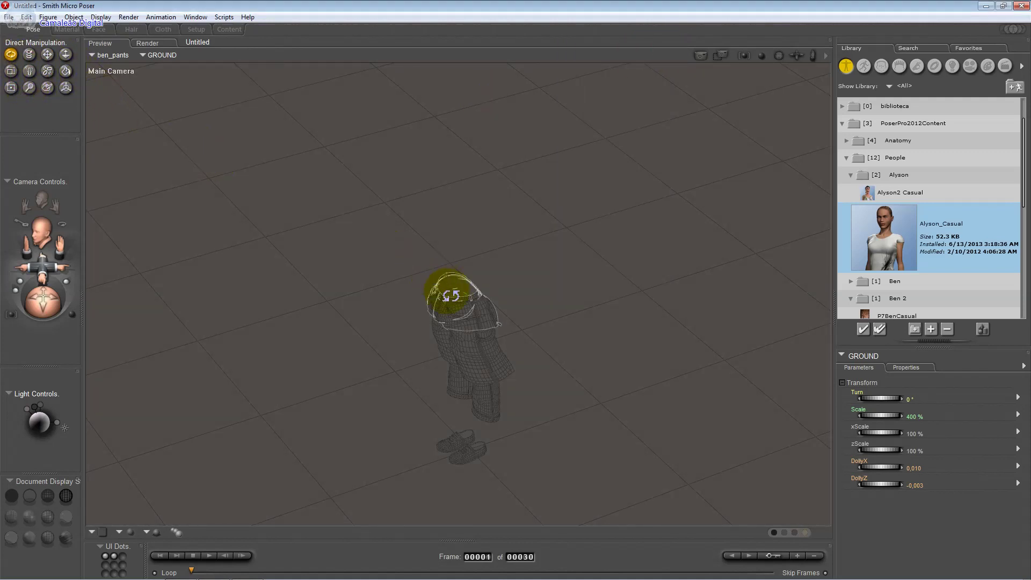
left_click(447, 294)
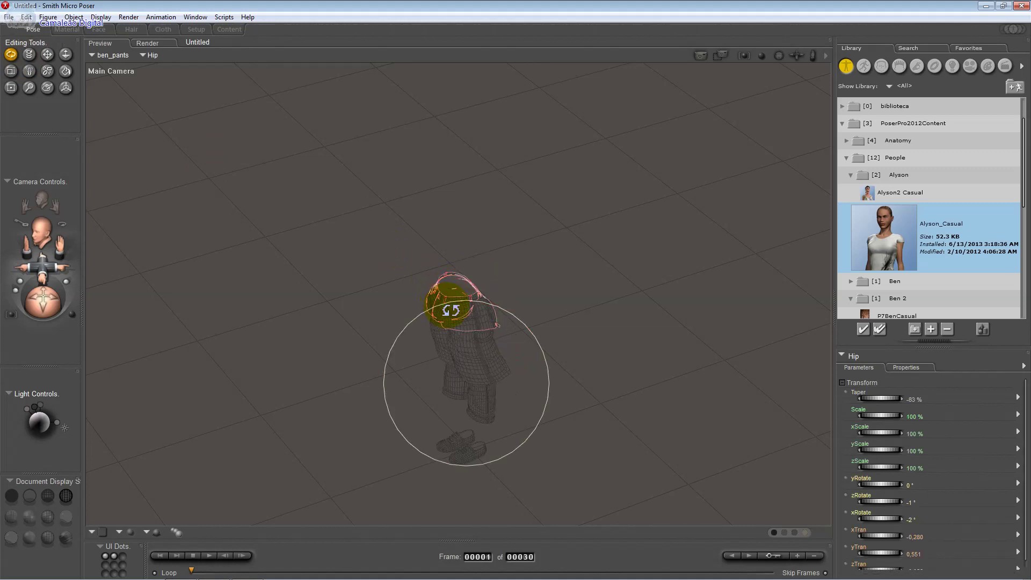
key("Delete")
left_click(573, 337)
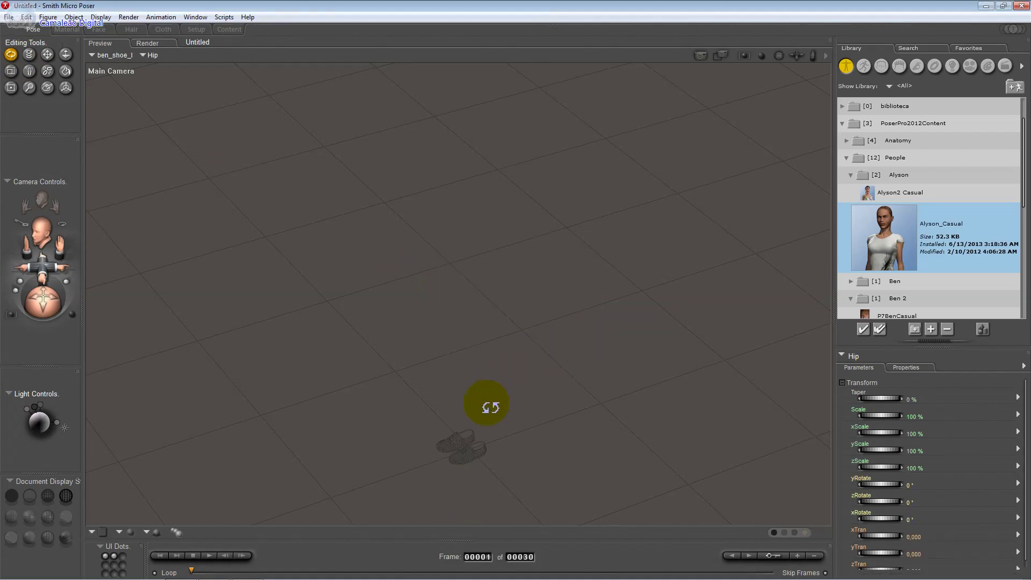
Delete Ben's left and right shoes, then load Alyson_Casual from People > Alyson
left_click(48, 54)
left_click(472, 461)
key("Delete")
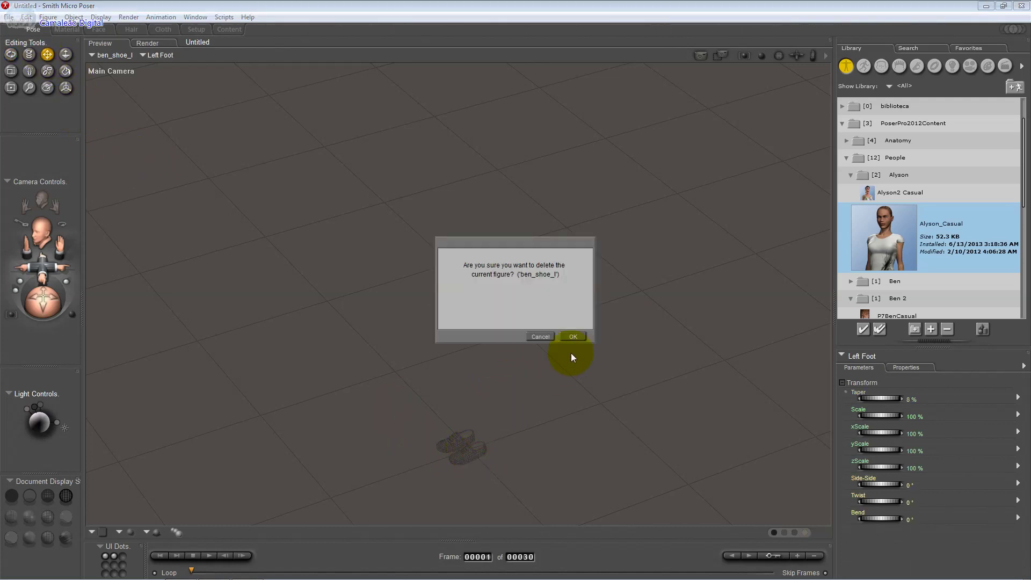
left_click(572, 337)
left_click(460, 445)
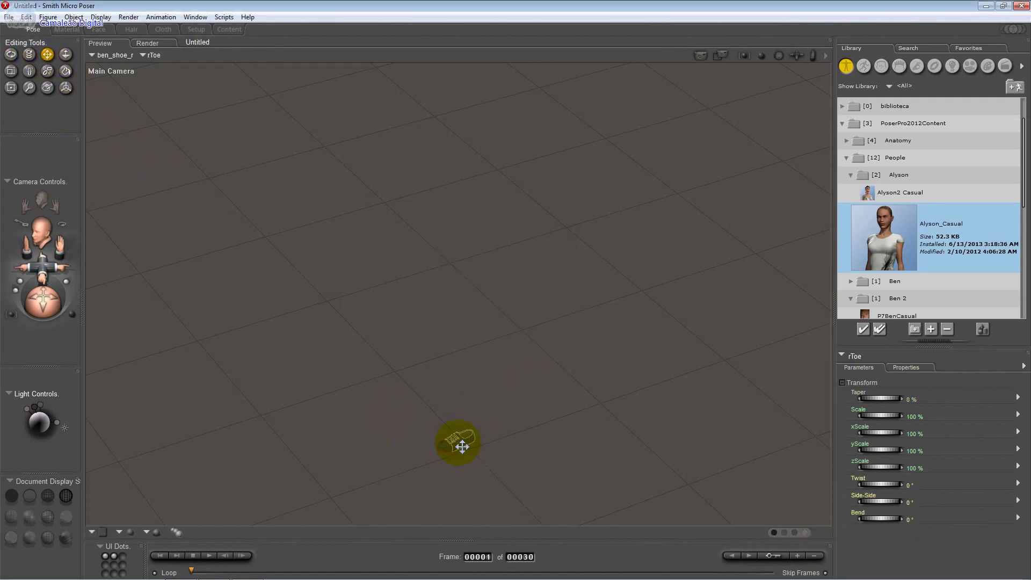
key("Delete")
left_click(573, 336)
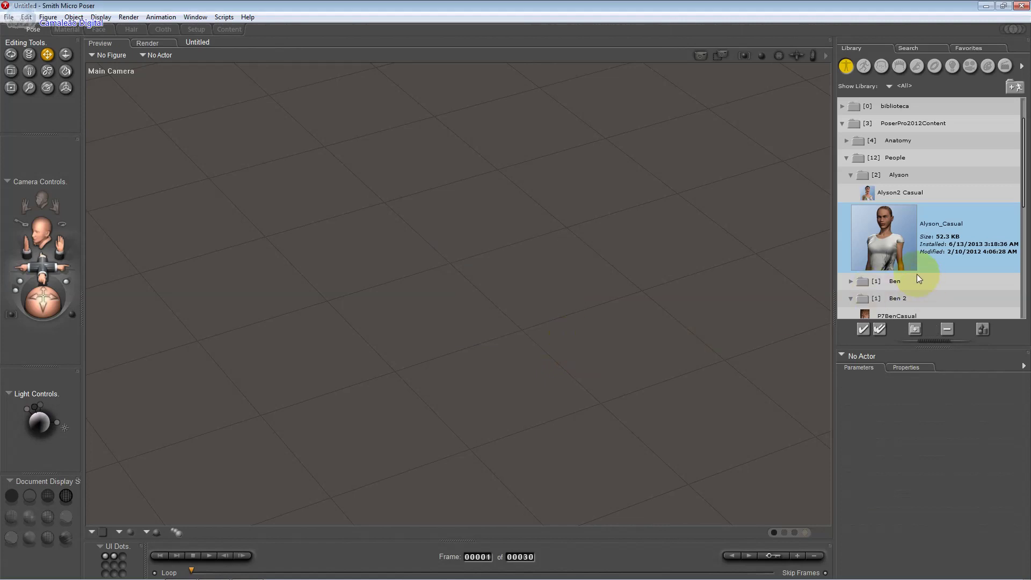
double_click(881, 258)
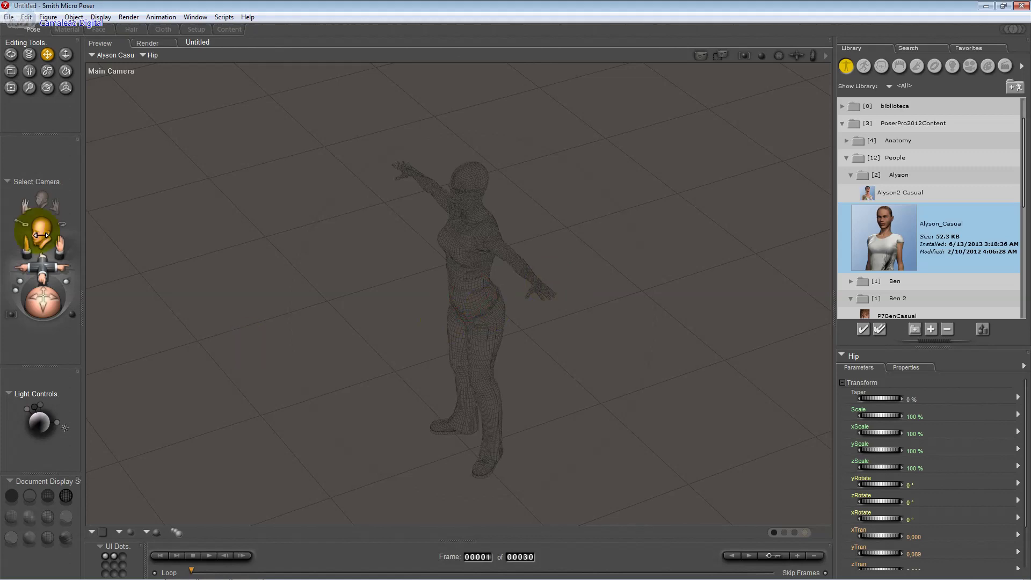
Orbit around Alyson, view her Texture Shaded, then return the display to Wireframe
mouse_move(41, 234)
left_mouse_down()
mouse_move(390, 268)
mouse_move(387, 253)
mouse_move(378, 295)
mouse_move(398, 299)
mouse_move(349, 392)
mouse_move(368, 417)
mouse_move(311, 380)
left_mouse_up()
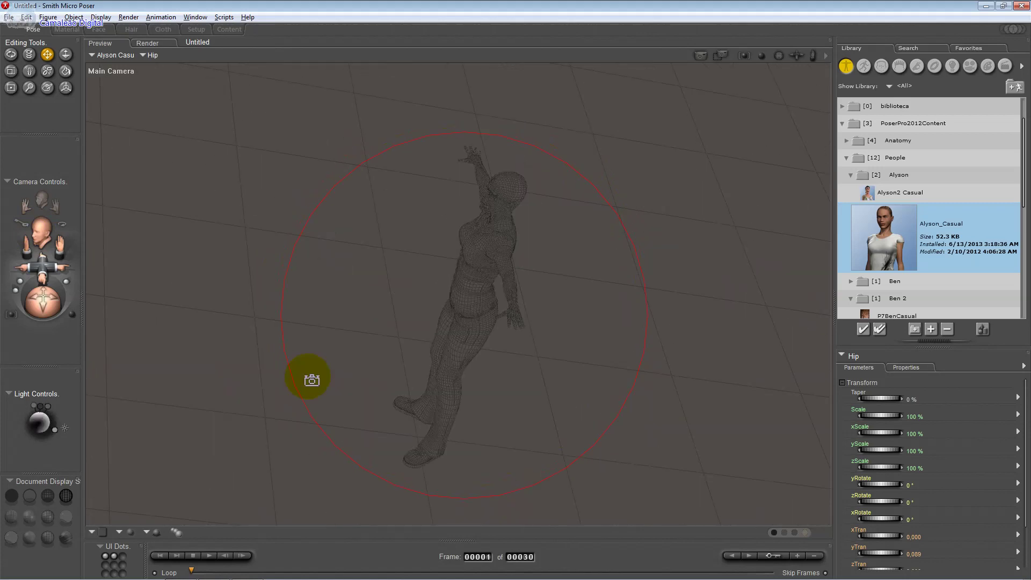
left_click(63, 540)
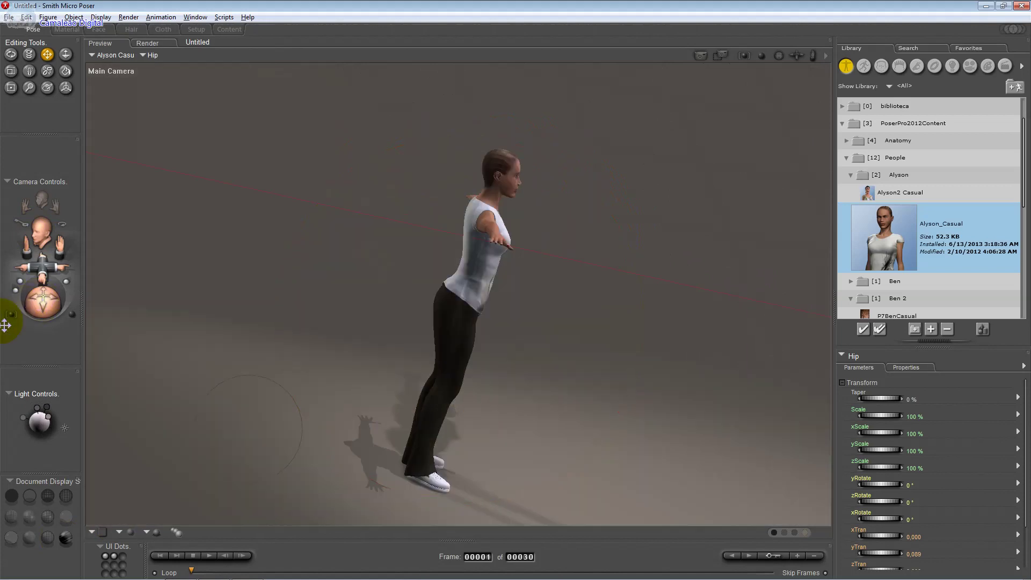
left_click_drag(6, 325, 5, 336)
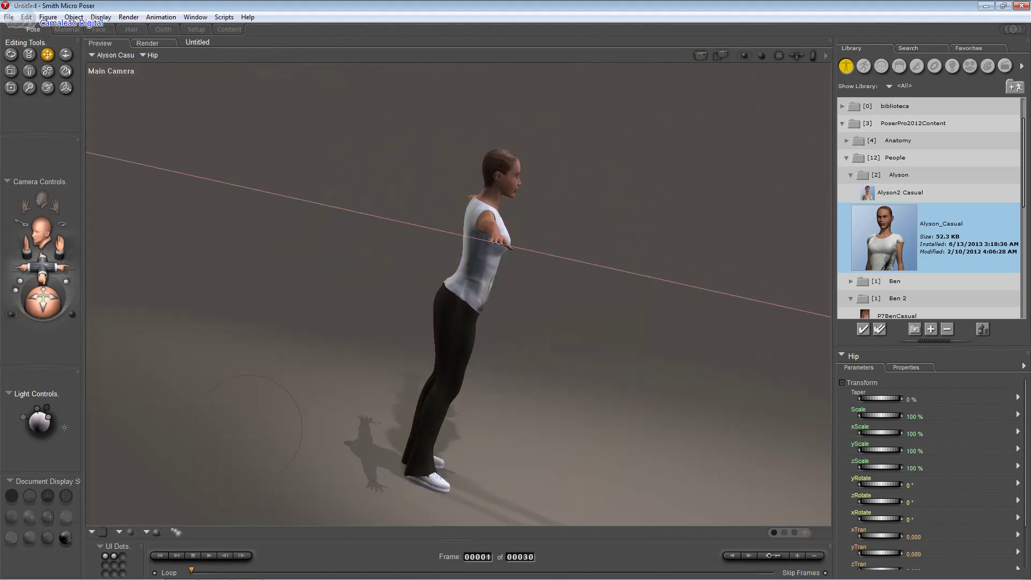
left_click(84, 429)
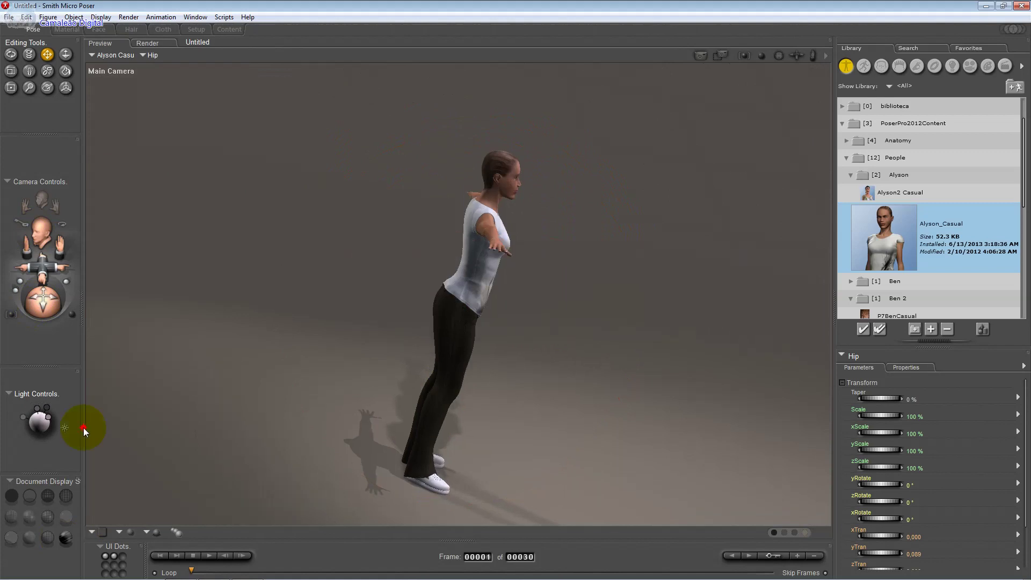
left_click(48, 496)
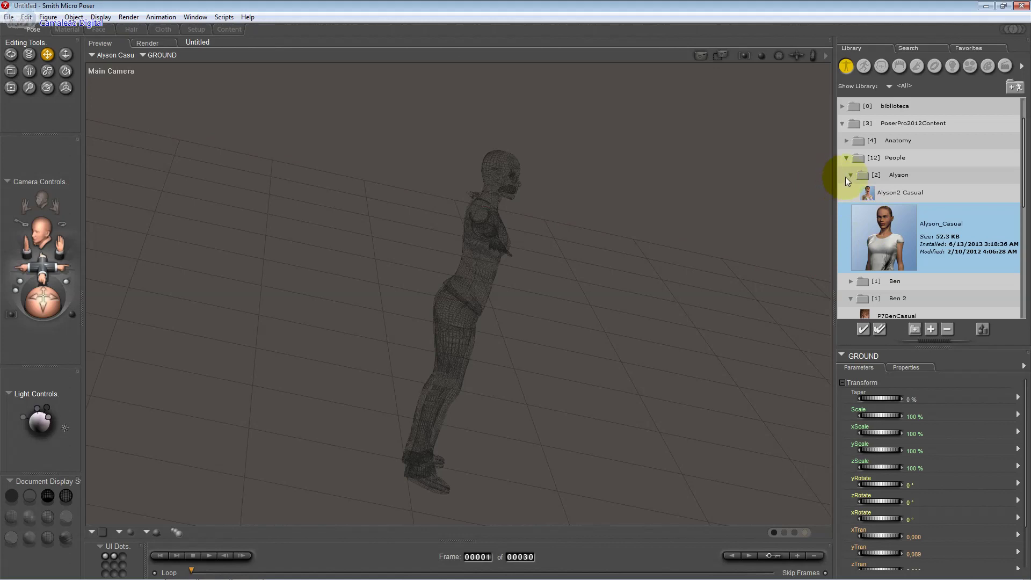
Cancel an accidental folder move and browse the Ben figures P7BenCasual and BenCasual
left_click_drag(856, 283, 854, 280)
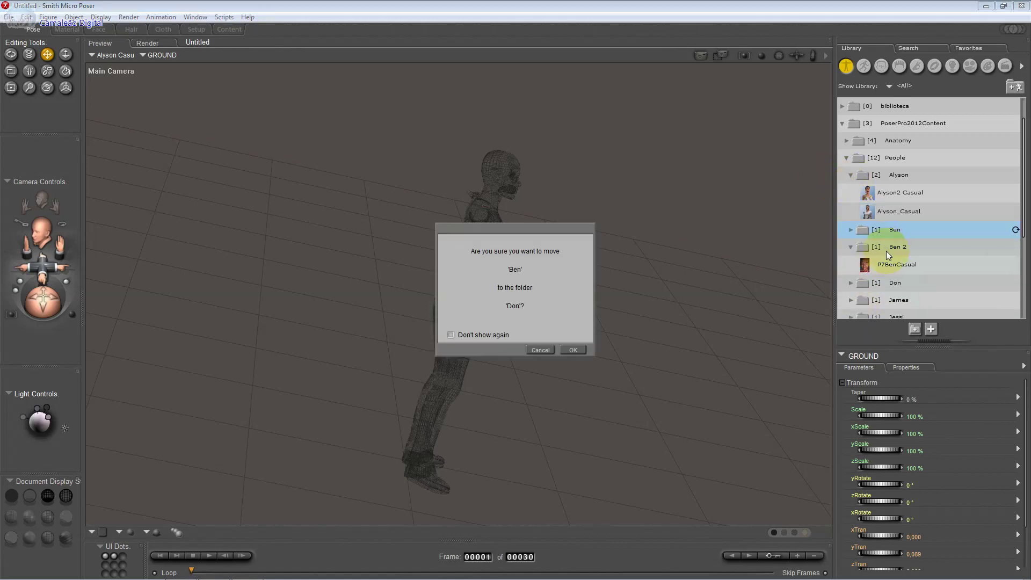
left_click(550, 353)
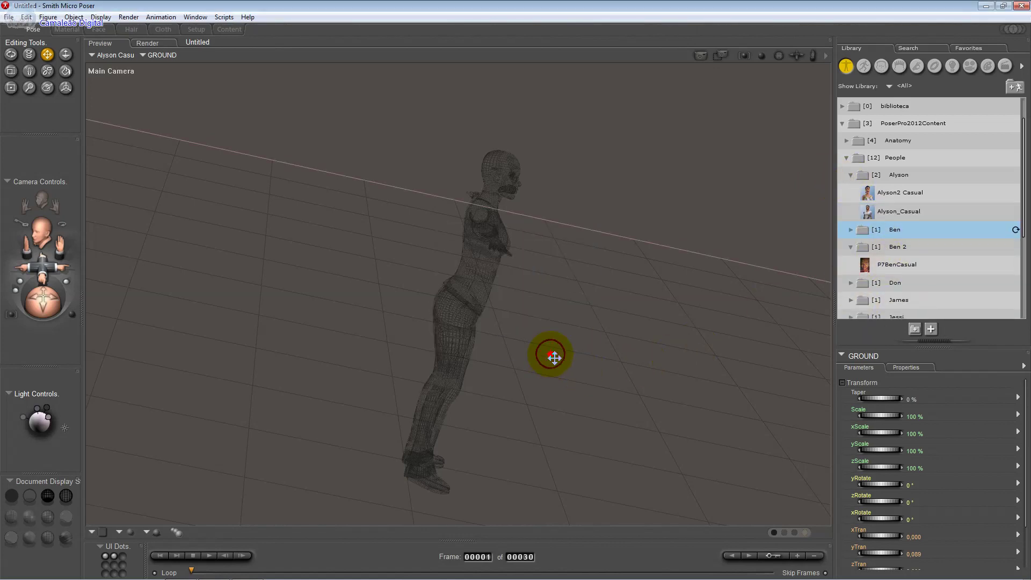
left_click(936, 260)
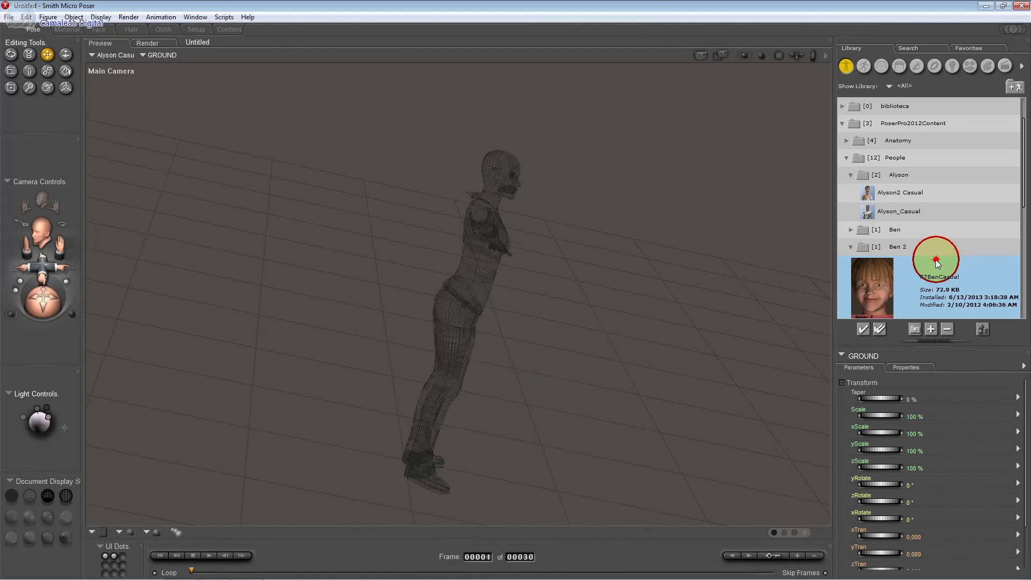
left_click(851, 230)
left_click(887, 249)
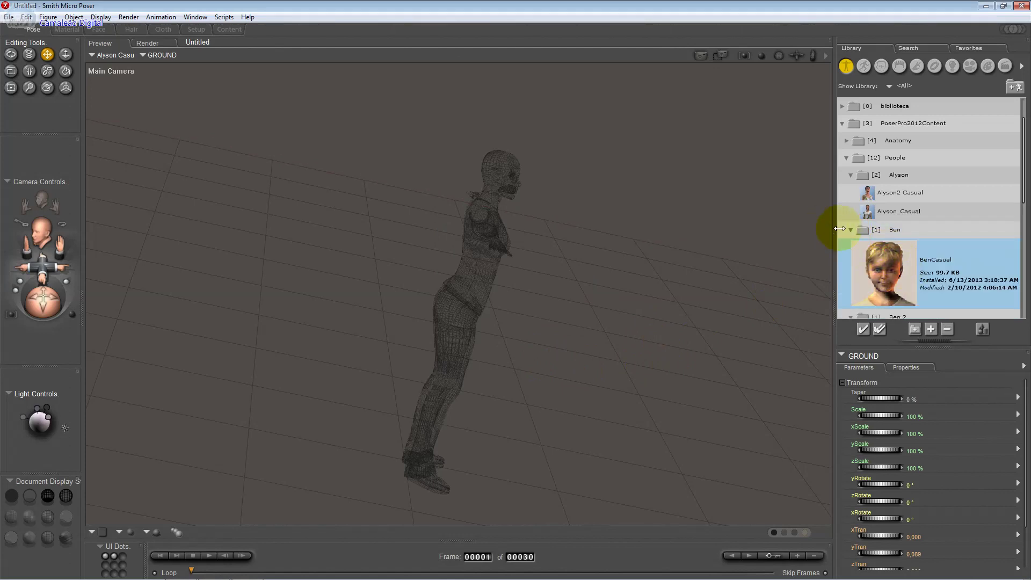
left_click(851, 230)
Preview the Don Casual and JamesCasual figures in their People folders
left_click(851, 248)
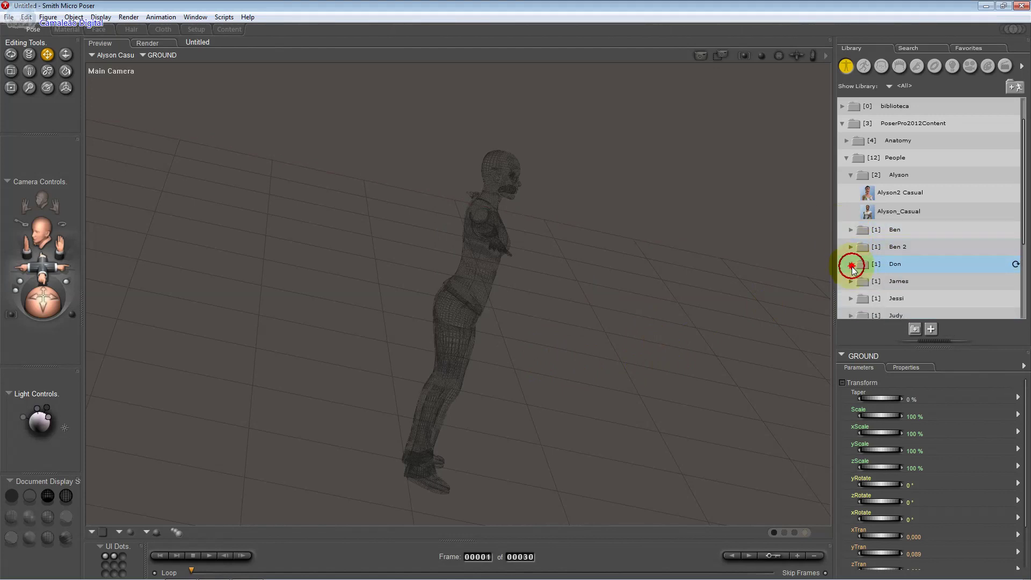
left_click(874, 282)
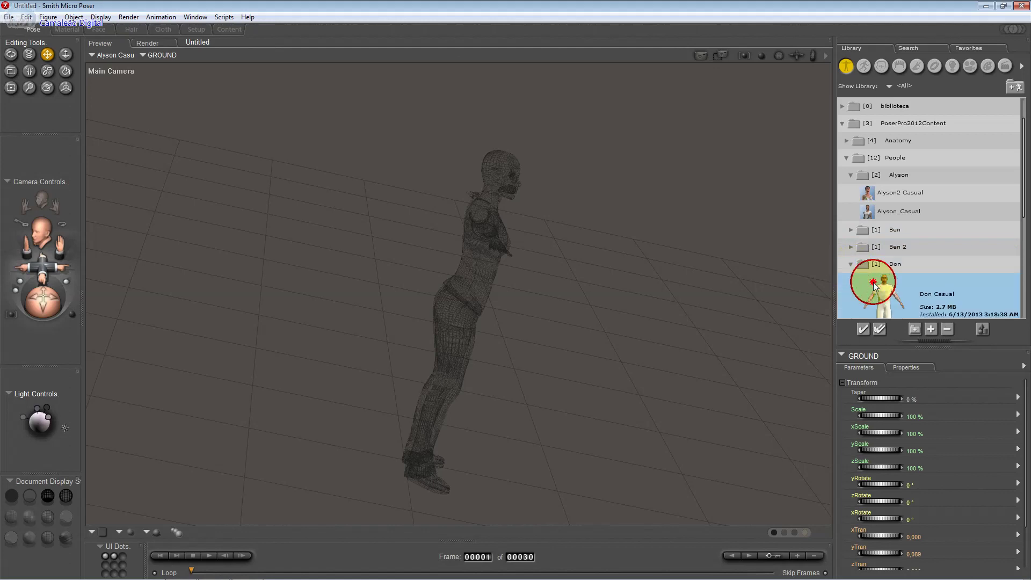
left_click(848, 267)
scroll(852, 275, "down", 1)
left_click(849, 265)
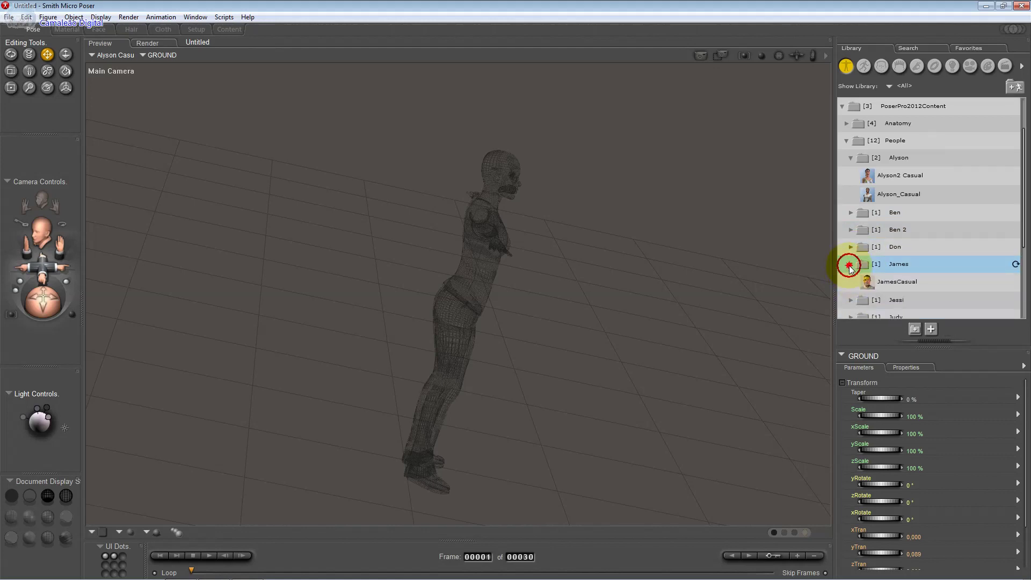
left_click(875, 282)
scroll(861, 270, "down", 4)
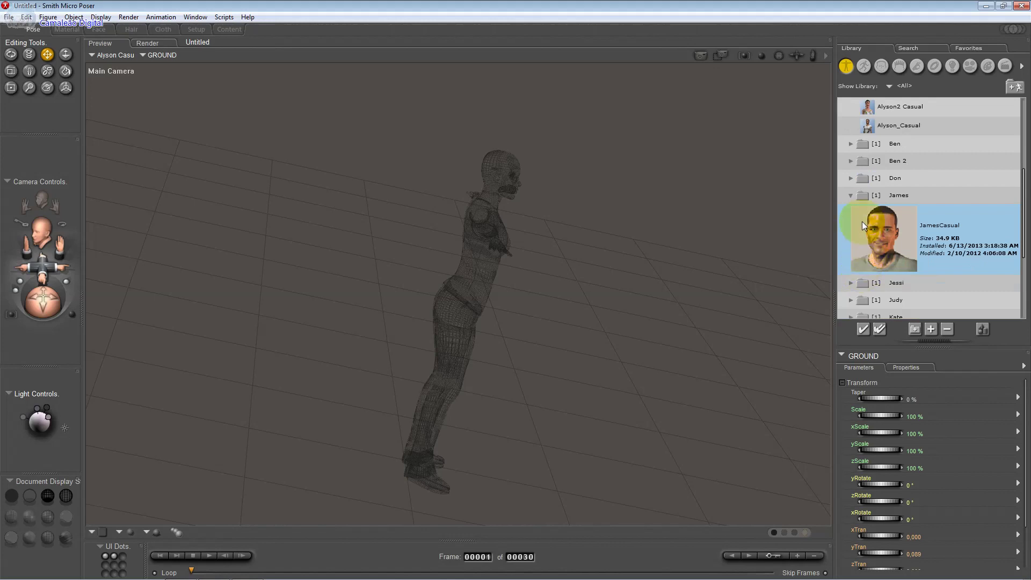
left_click(851, 195)
Preview the JessiCasual and KateCasual figures in their People folders
left_click(851, 213)
left_click(875, 234)
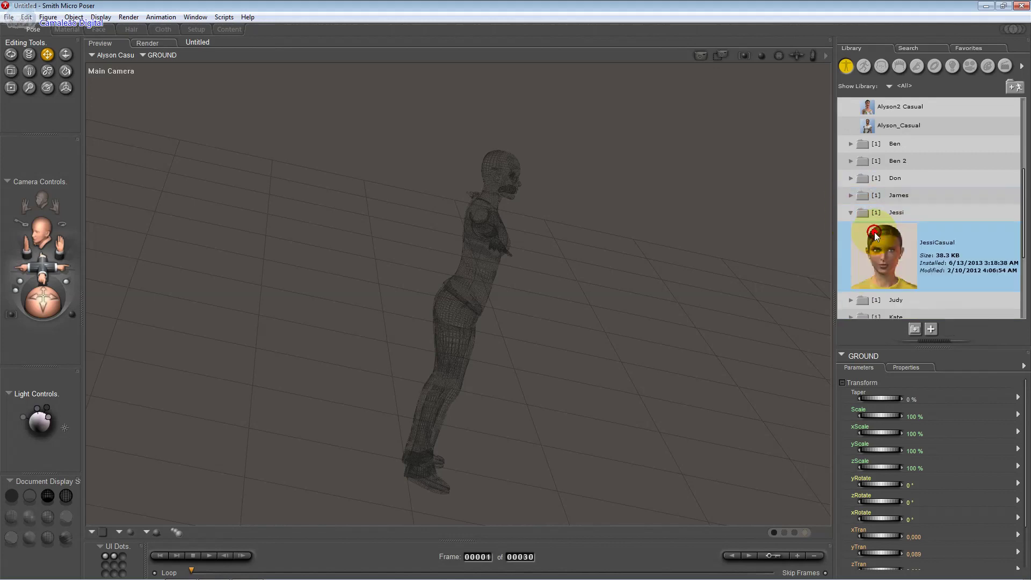
left_click(851, 212)
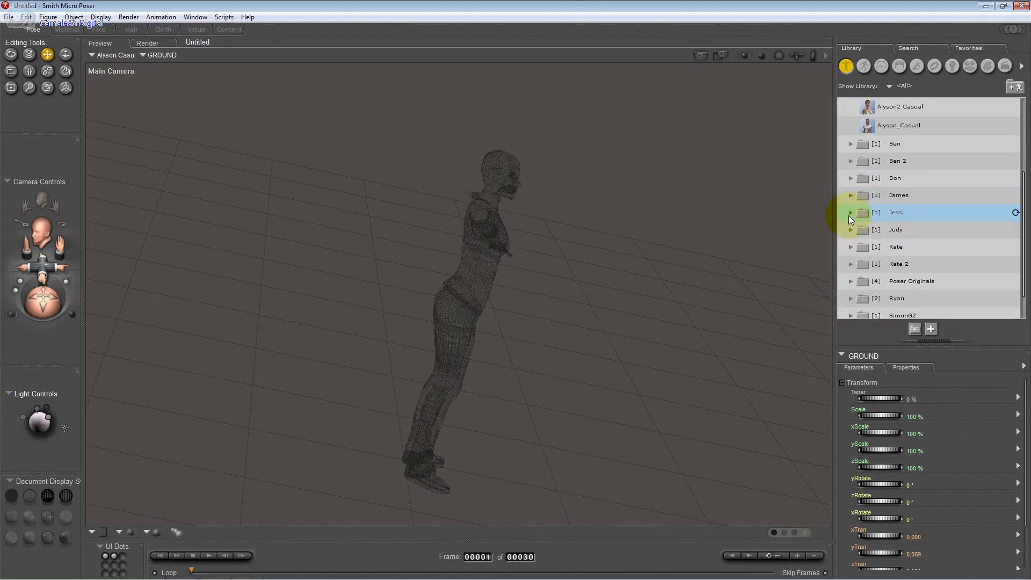
left_click(852, 246)
left_click(866, 269)
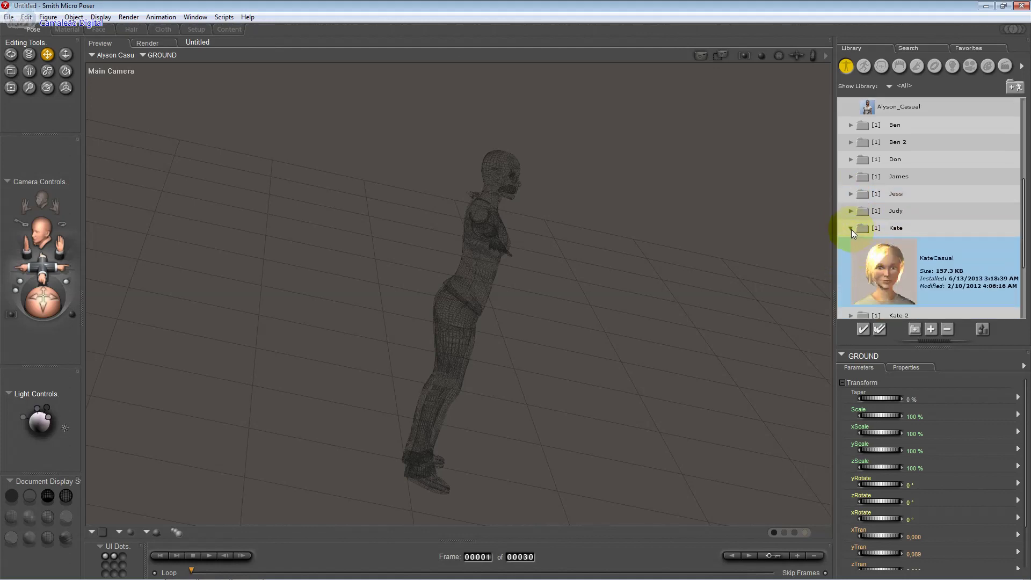
left_click(852, 230)
Browse the Poser Originals, Ryan and SimonG2 folders and preview SimonG2_Casual
left_click(852, 263)
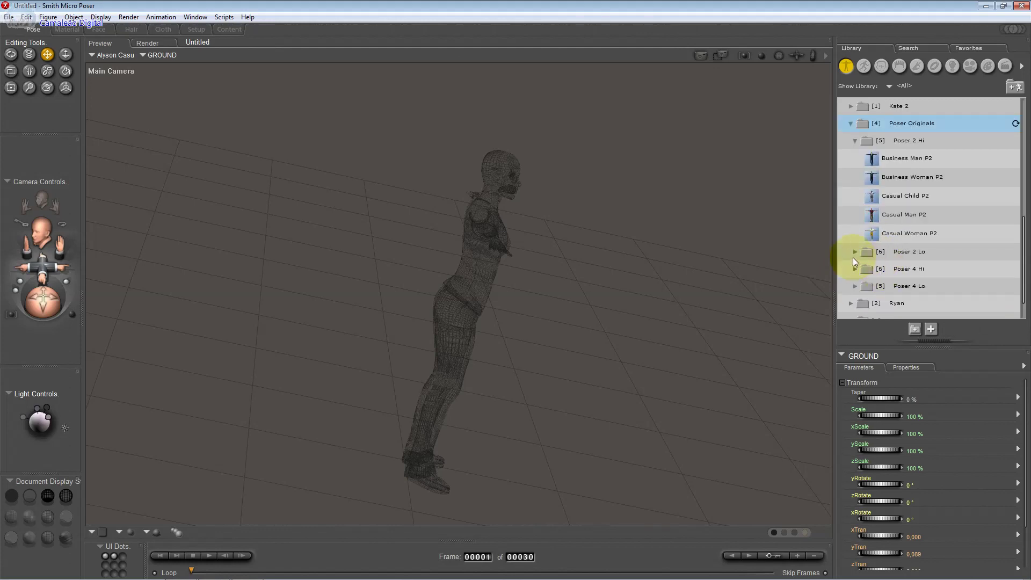
left_click(854, 253)
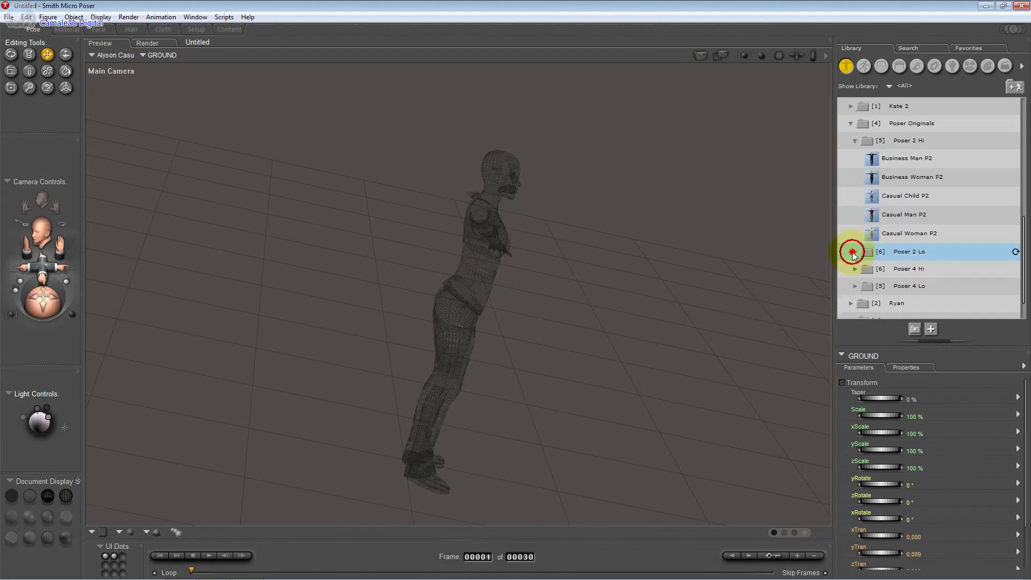
left_click(854, 274)
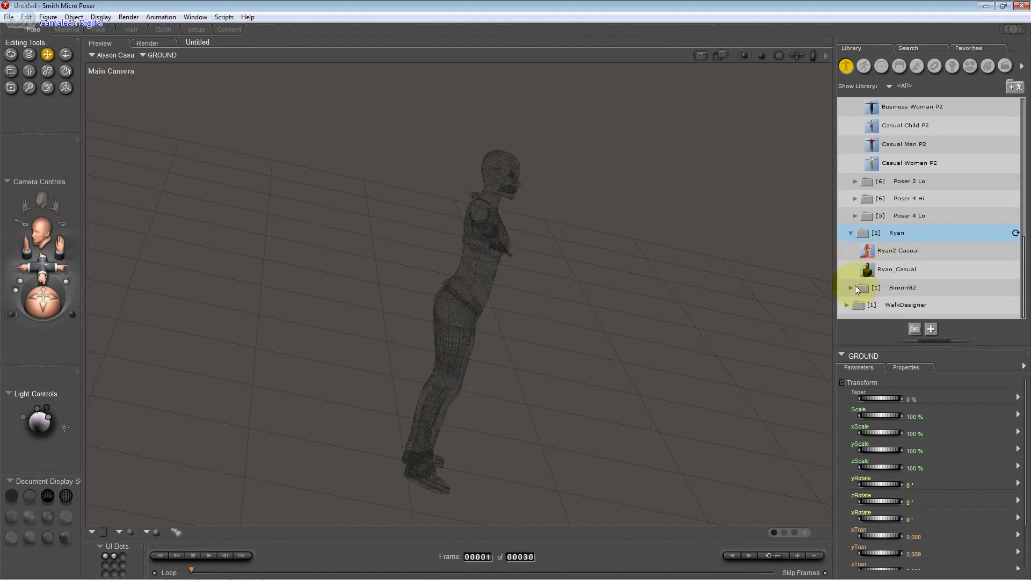
left_click(855, 286)
left_click(888, 284)
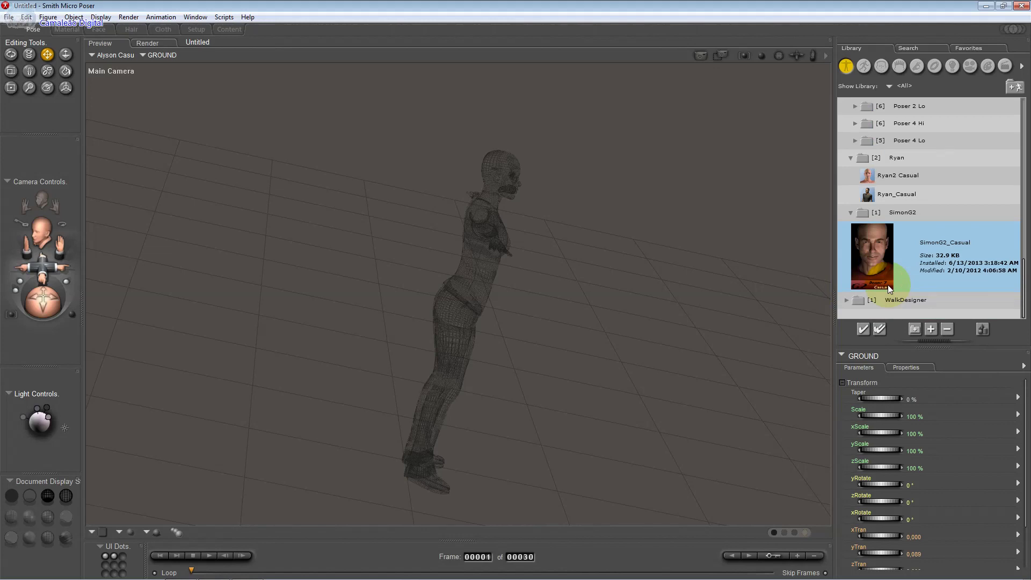
Scroll back to the top of the library and collapse the People folder
scroll(889, 284, "up", 3)
scroll(888, 284, "up", 3)
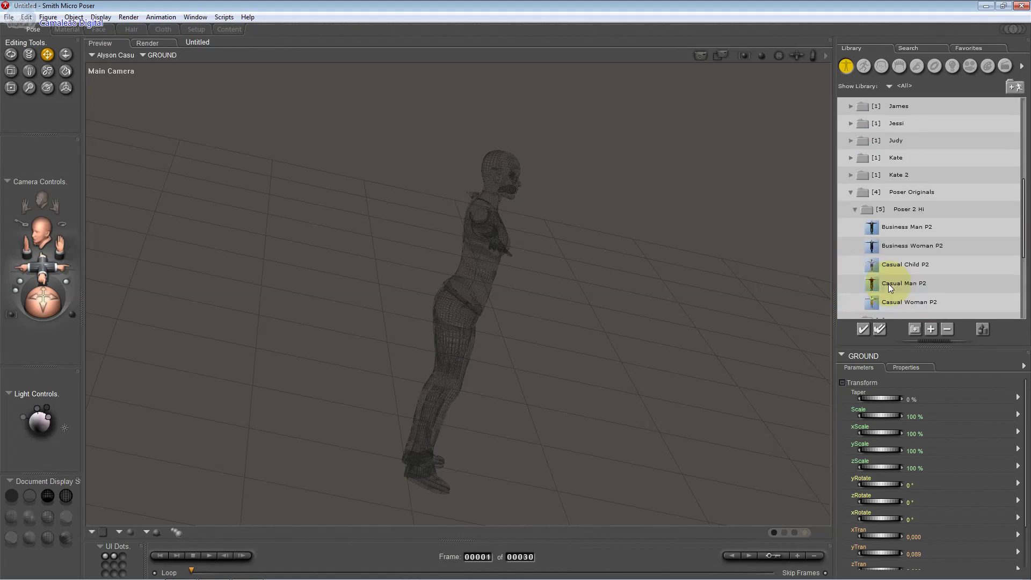
scroll(888, 284, "up", 3)
scroll(902, 218, "up", 3)
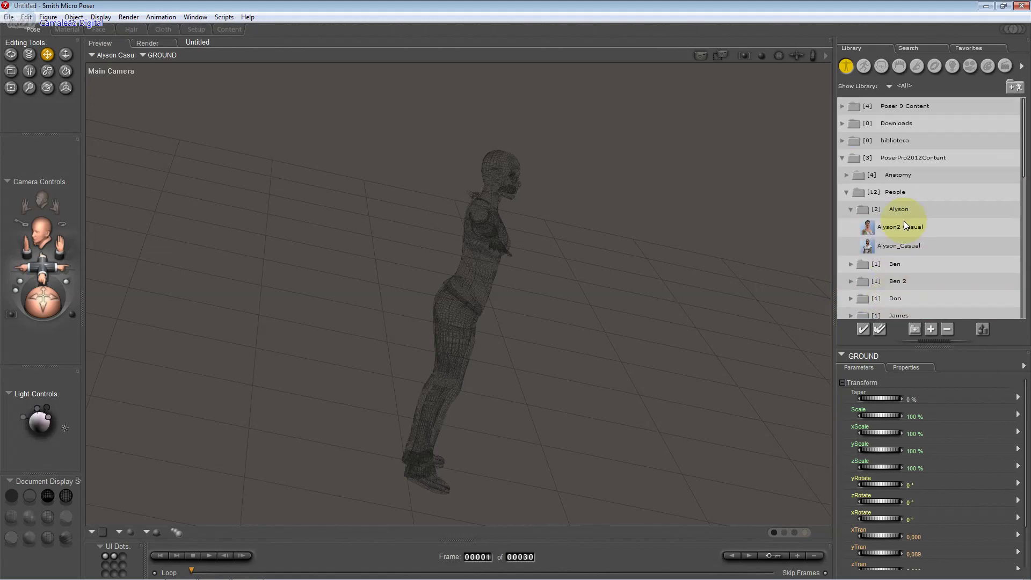
left_click(846, 193)
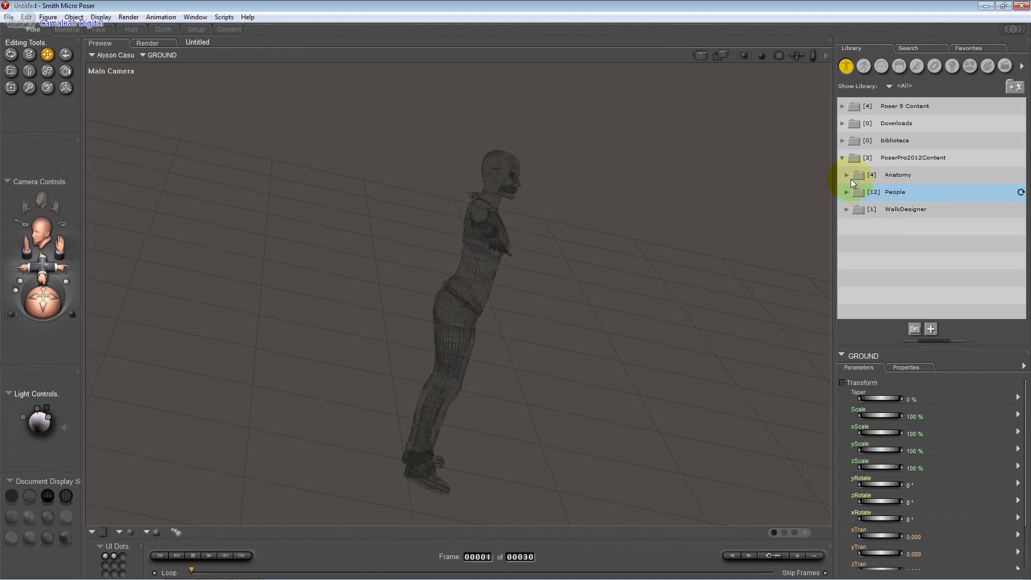
Open the Anatomy folder, preview FemaleMusculature and drag it toward the scene
left_click(849, 176)
left_click(905, 197)
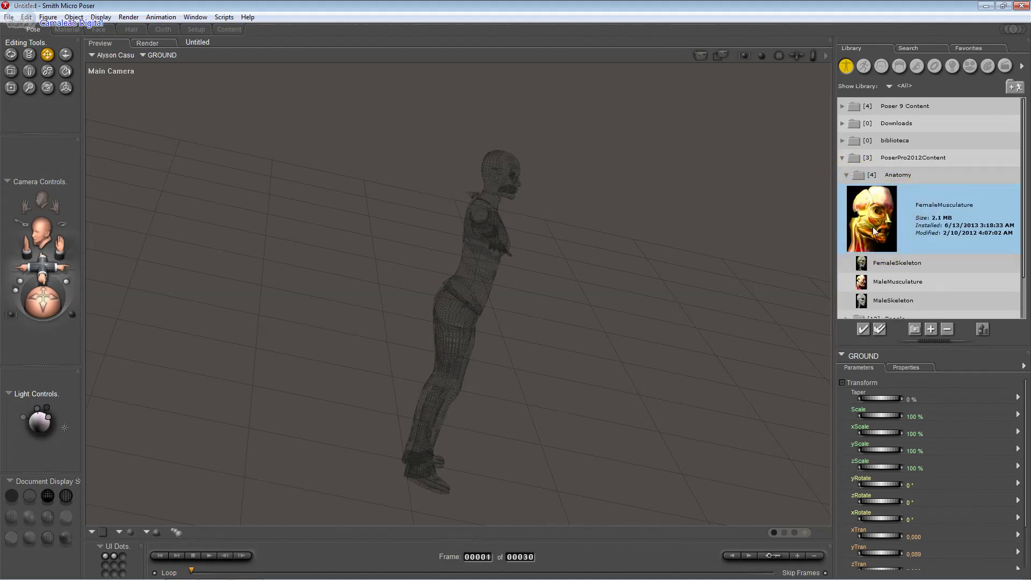
left_click_drag(874, 232, 492, 246)
left_click_drag(492, 247, 492, 247)
Preview FemaleSkeleton, MaleMusculature and MaleSkeleton, then revisit both musculature models
left_click(910, 262)
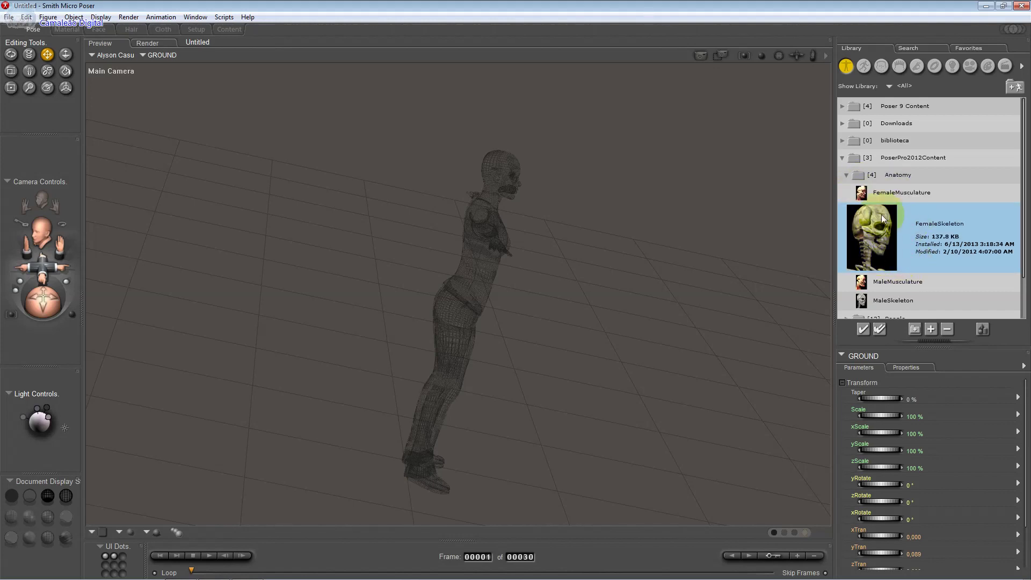
left_click(892, 284)
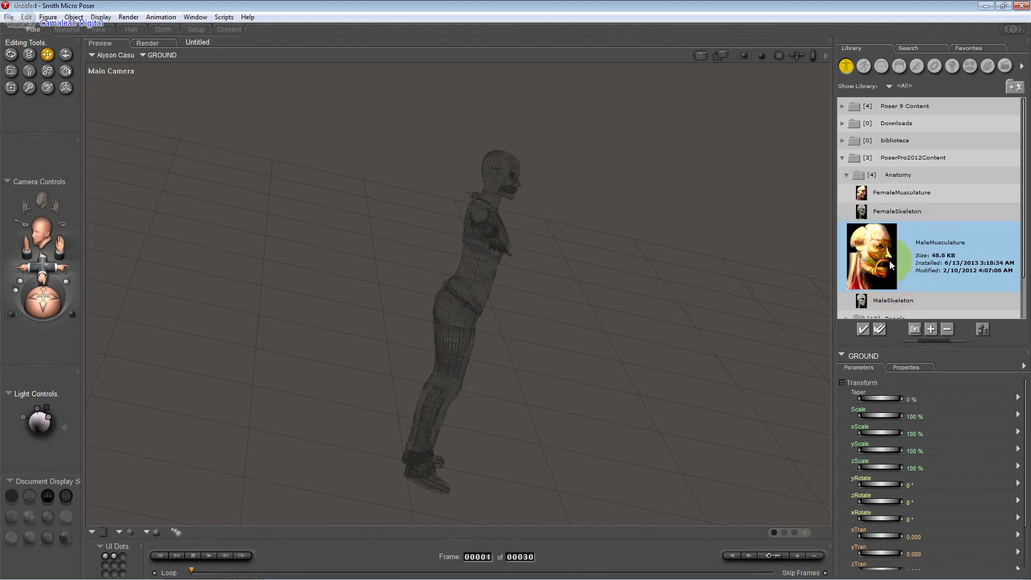
left_click(884, 307)
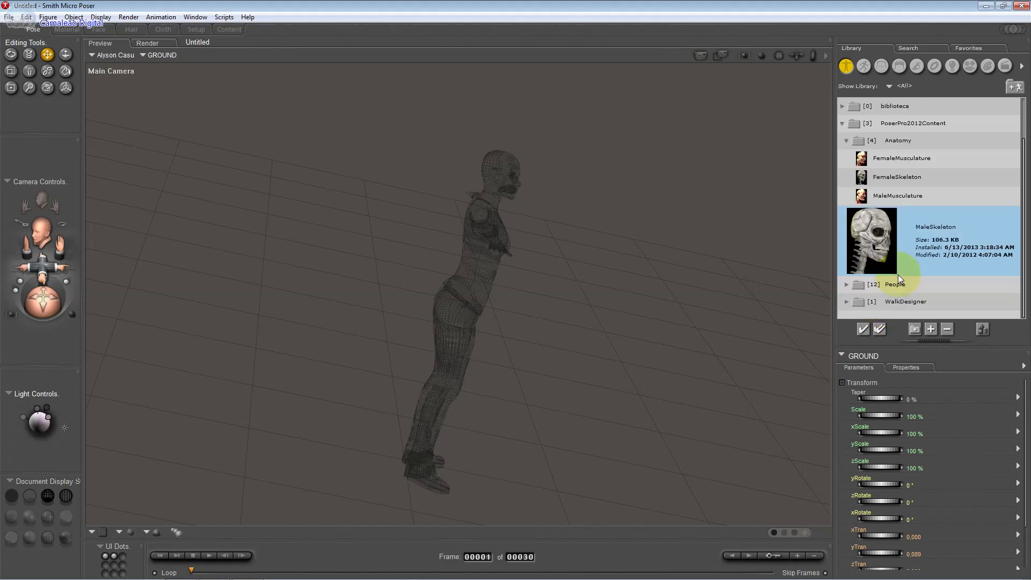
scroll(876, 195, "up", 1)
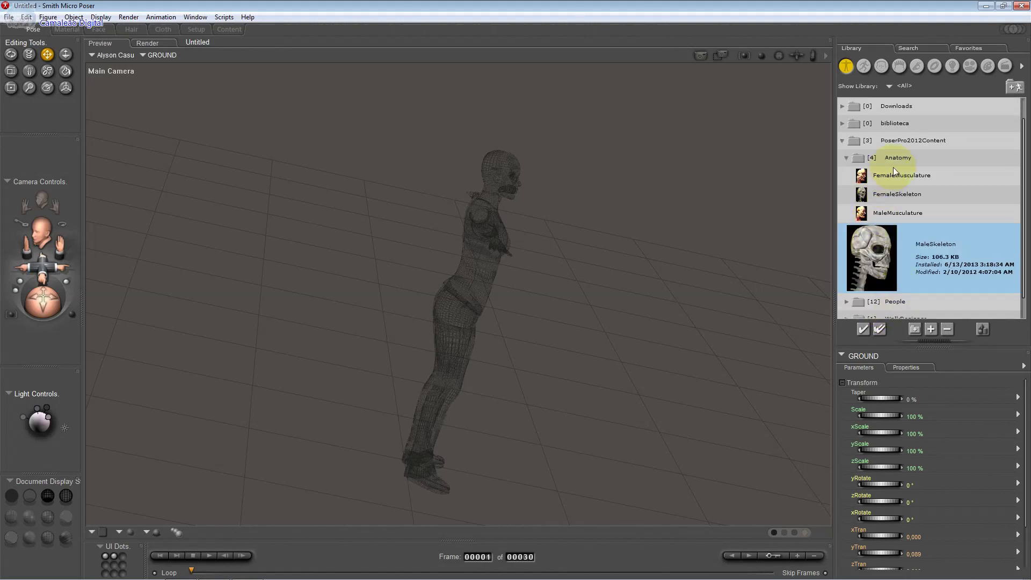
left_click(881, 173)
left_click(916, 266)
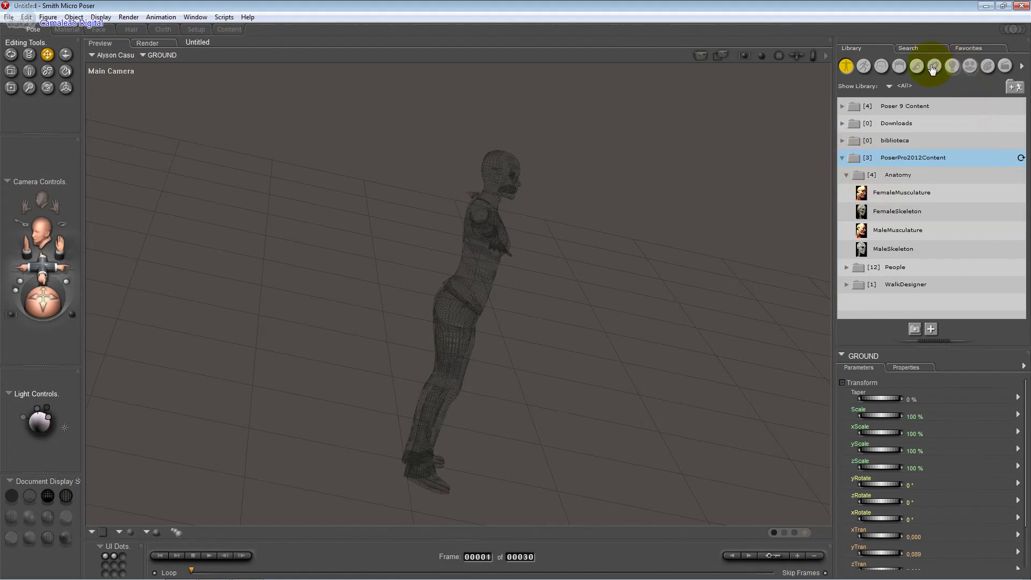
Switch the library to Expressions and open PoserPro2012Content > Alyson
left_click(899, 66)
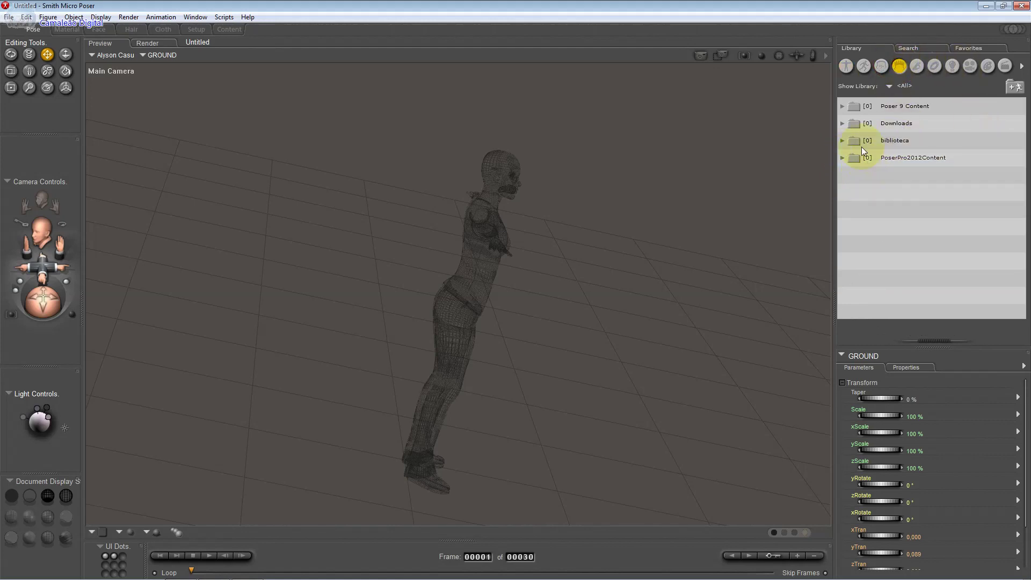
left_click(883, 67)
left_click(846, 159)
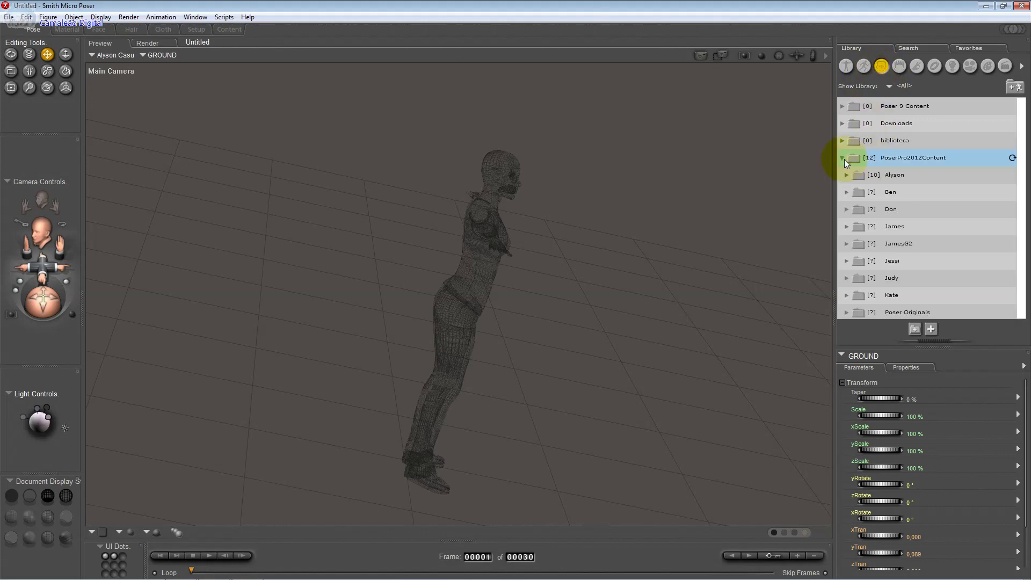
left_click(866, 178)
left_click(888, 210)
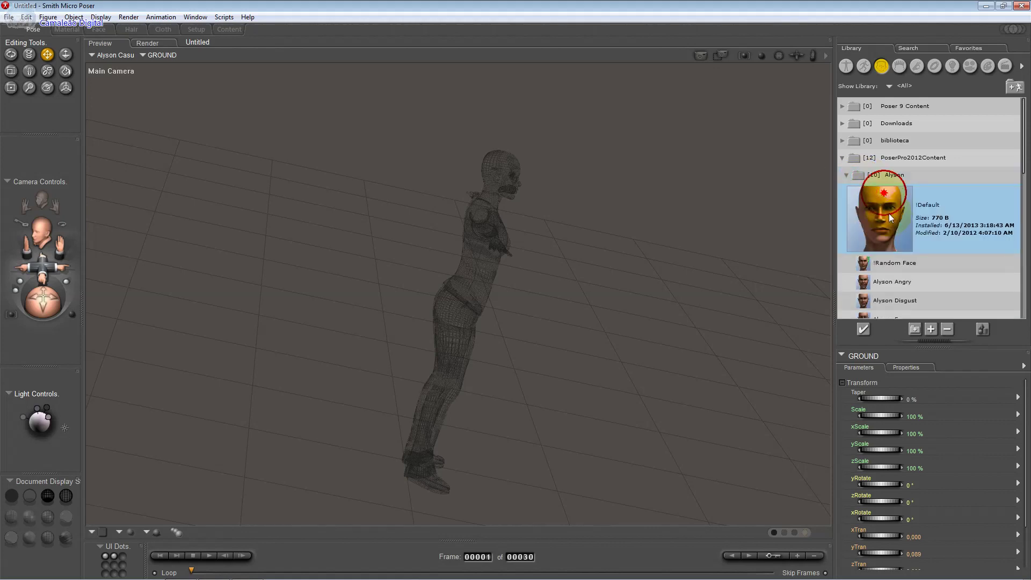
Preview Alyson's Disgust, Sad and Sing expressions, then select her right hand
scroll(897, 252, "down", 2)
left_click(900, 245)
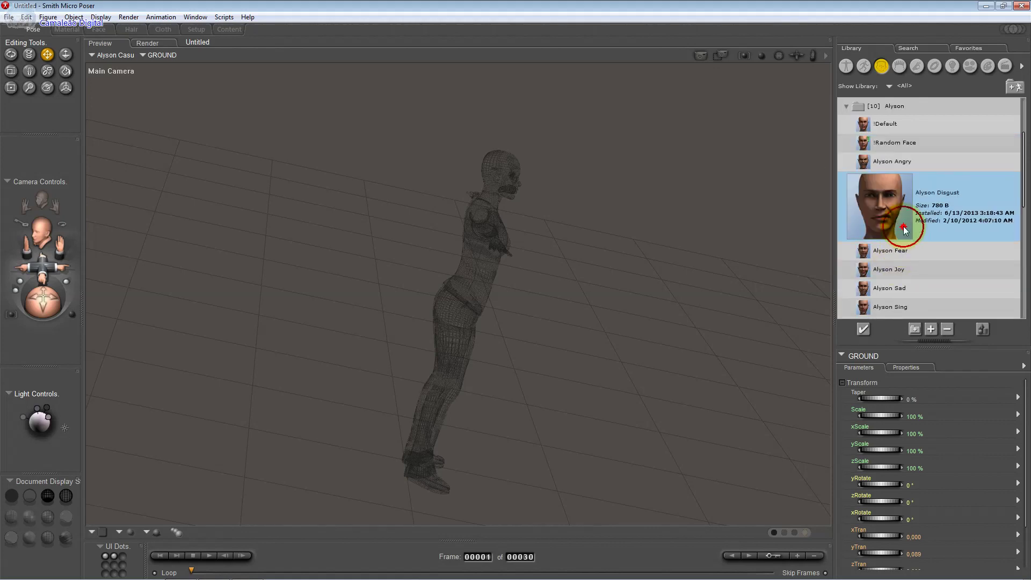
left_click(895, 267)
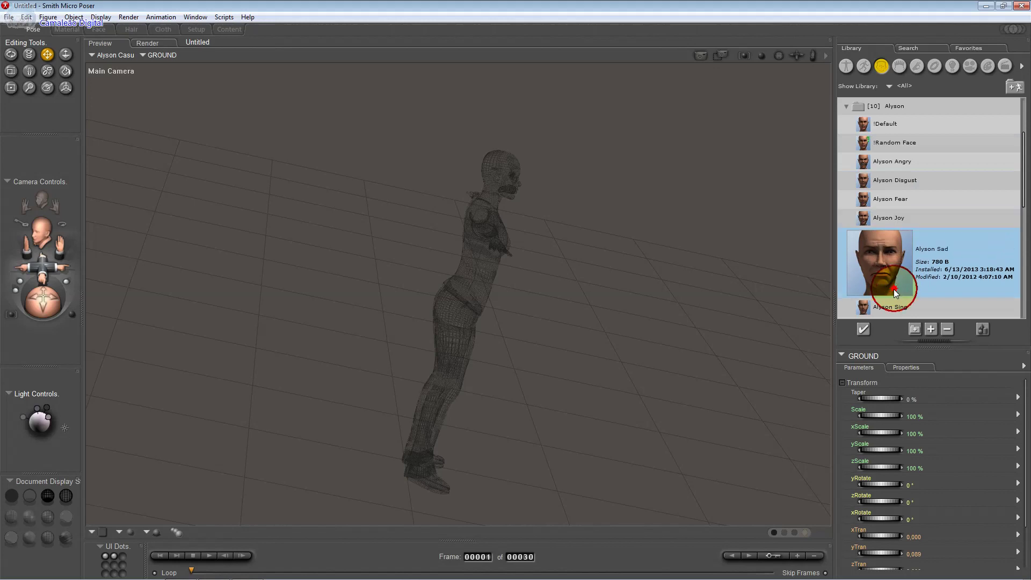
scroll(893, 289, "down", 1)
left_click(894, 289)
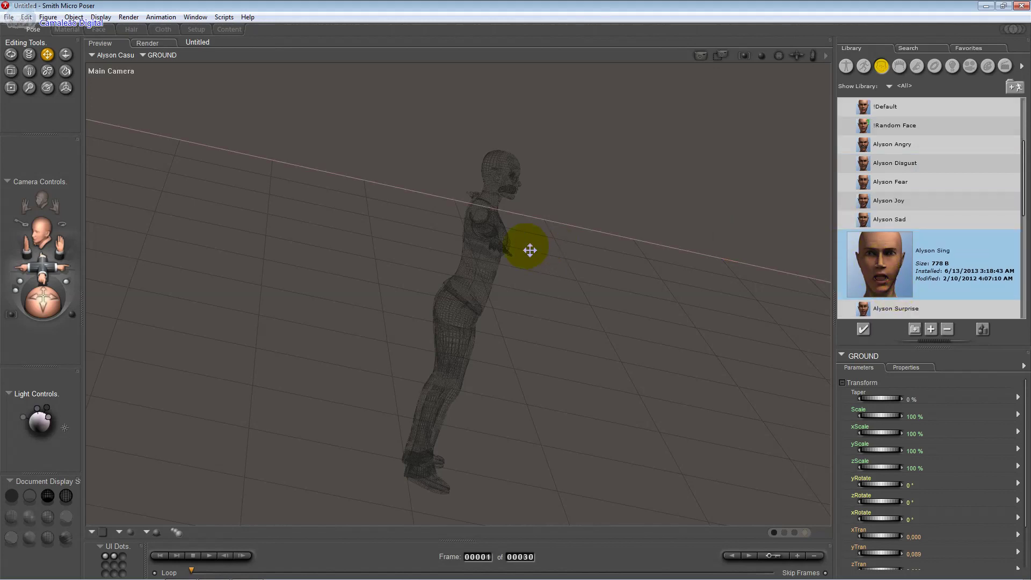
left_click(506, 241)
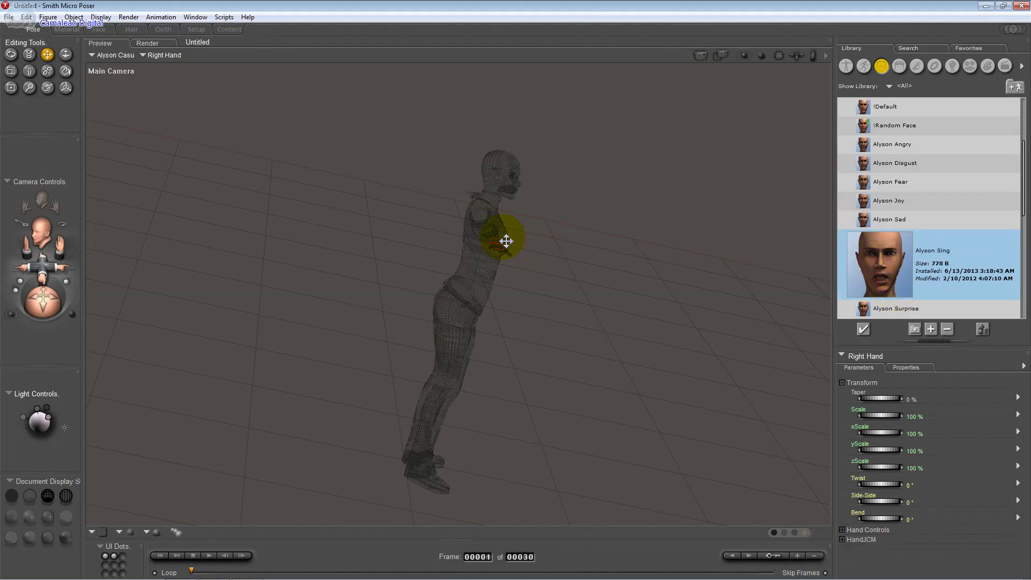